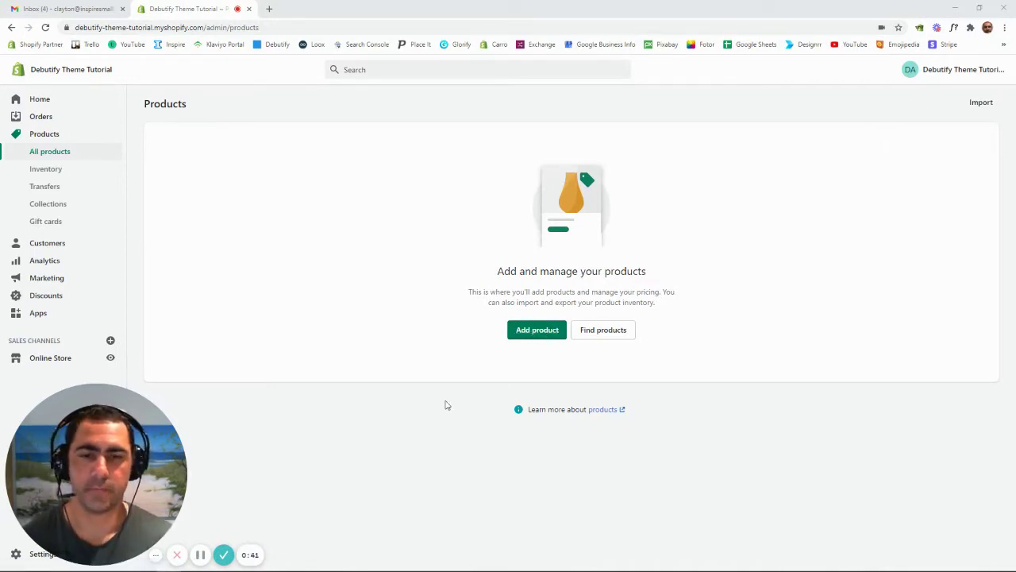
Step: Start a new product and title it "GAIA MINI DRESS"
{"action": "left_click", "coordinate": [537, 330]}
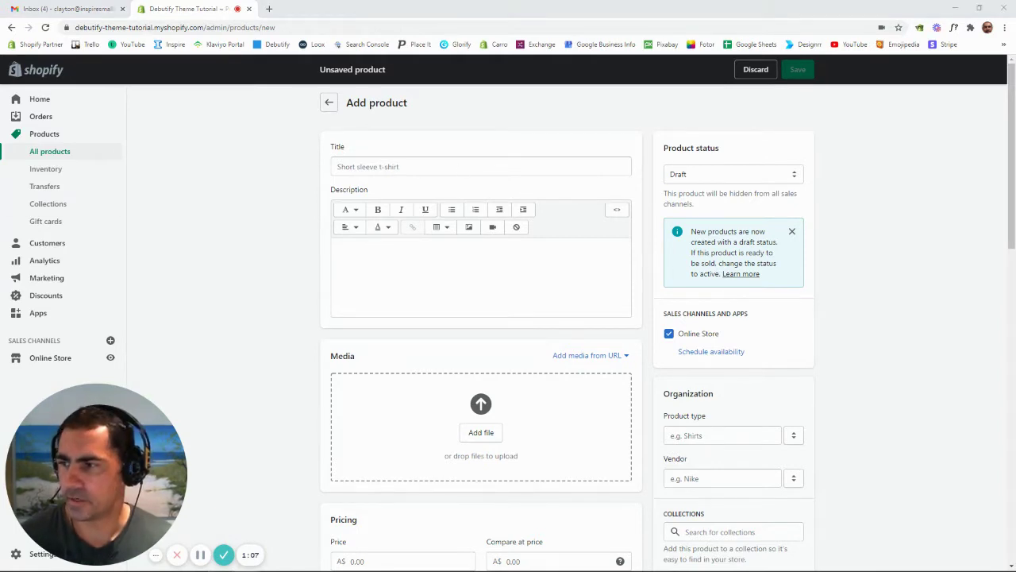
{"action": "left_click", "coordinate": [368, 166]}
{"action": "type", "text": "GAIA MINI DRESS"}
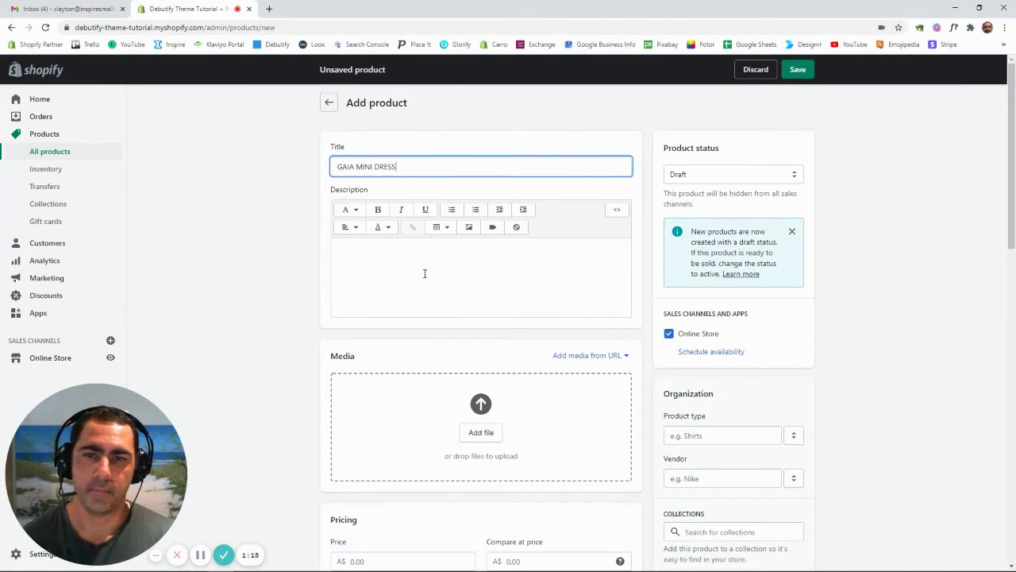
Step: Fill the product description with the Gaia Mini Dress text, including its garment details and the size and fit information
{"action": "left_click", "coordinate": [392, 252]}
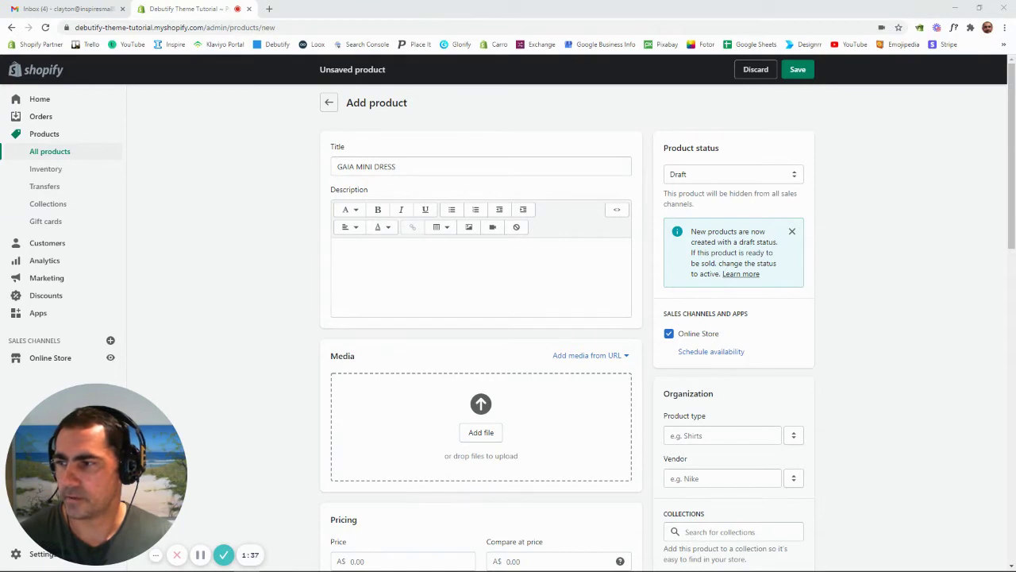
{"action": "left_click", "coordinate": [457, 259]}
{"action": "type", "text": "Gaia Mini Dress is cut from airy cotton-gauze, has puffed long sleeves, and tiered ruffled mini hem. This mini dress is easy to style with its breezy silhouette. Wear yours on vacation with strappy sandals and a tote bag.  - Slips on - Made of the finest 100% cotton - Machine wash cold - Made in Turkey  Size & Fit Information: - Cut for a loose fit - Mid-weight, non-stretchy fabric - S/M | Bust: 37\", Length: 35\", Sleeve: 23\" - M/L | Bust: 39\", Length: 35\", Sleeve: 23\""}
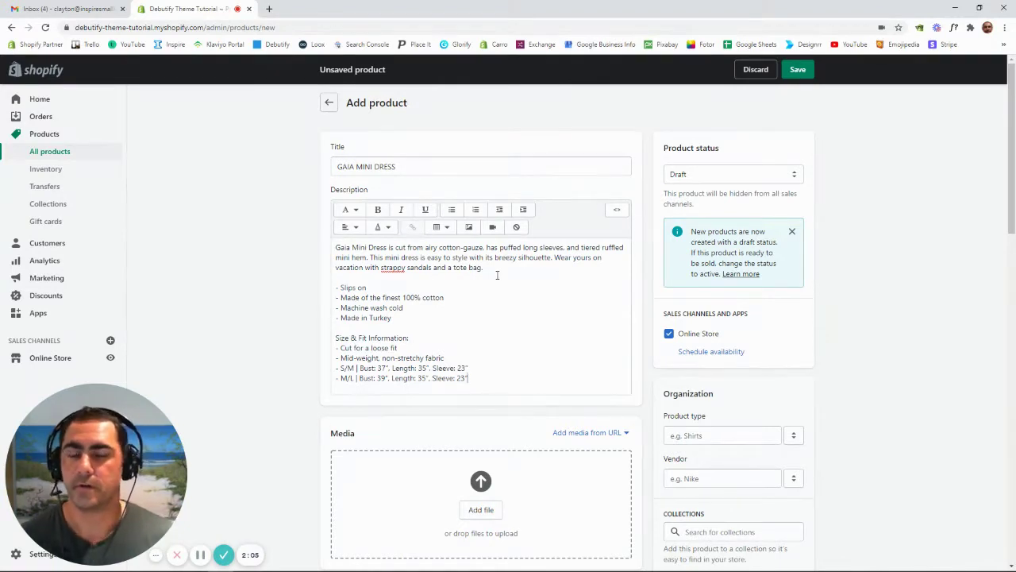
Step: Remove the data-mce-fragment attribute from the opening paragraph tag in the description's HTML, and return to the formatted view
{"action": "left_click", "coordinate": [618, 212]}
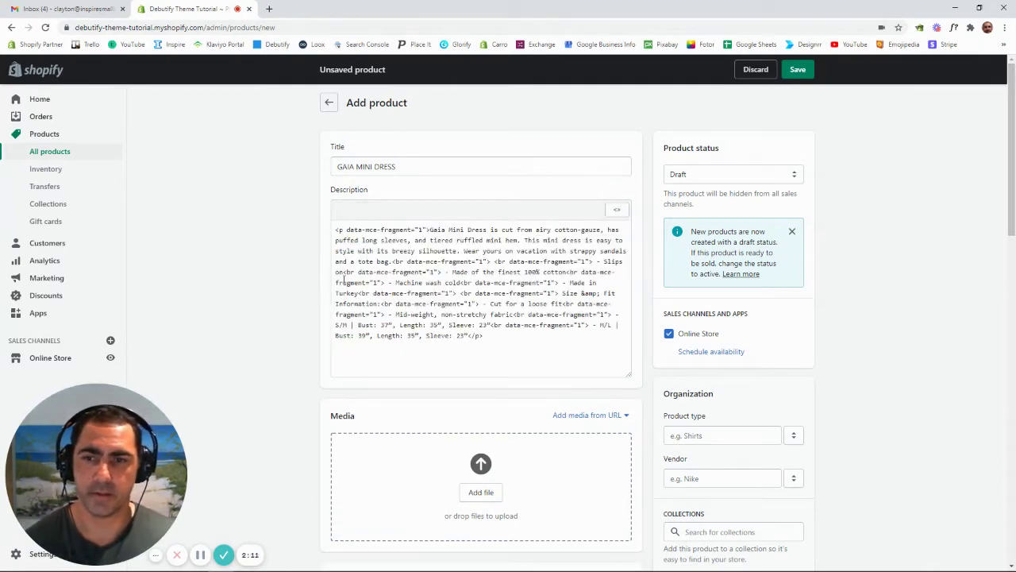
{"action": "left_click", "coordinate": [337, 235]}
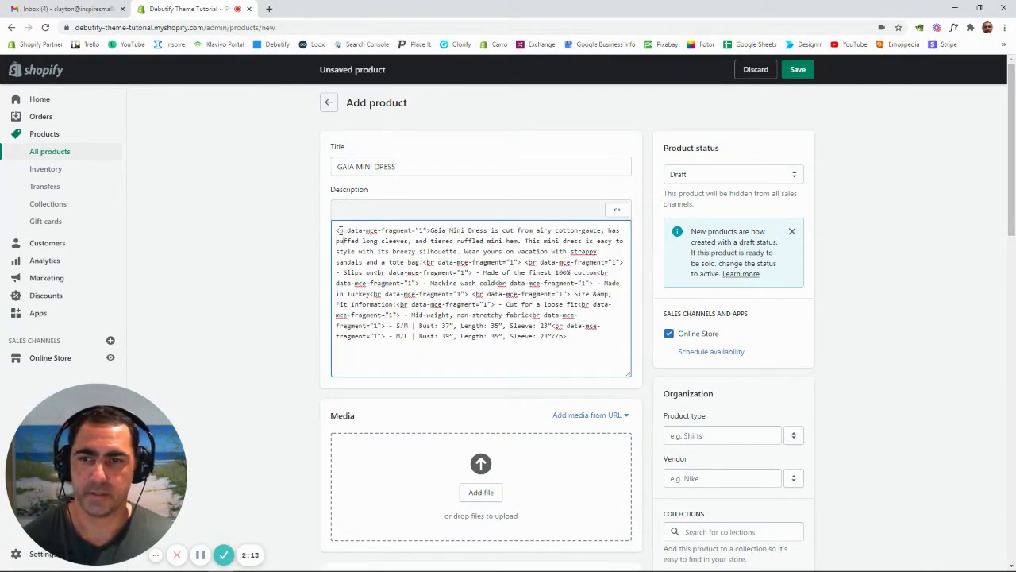
{"action": "left_click_drag", "start_coordinate": [339, 231], "coordinate": [428, 228]}
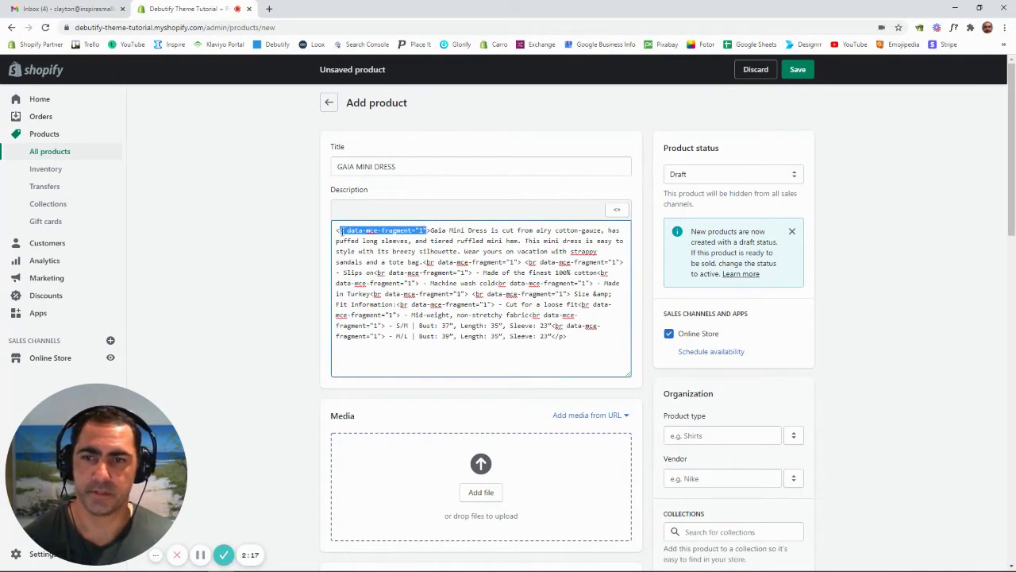
{"action": "left_click_drag", "start_coordinate": [428, 230], "coordinate": [344, 229]}
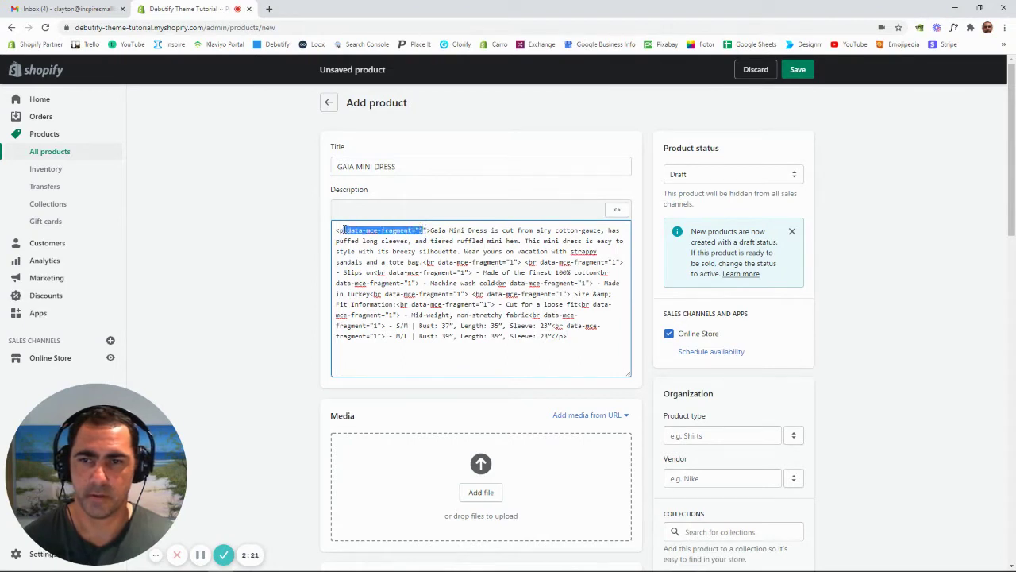
{"action": "key", "text": "BackSpace"}
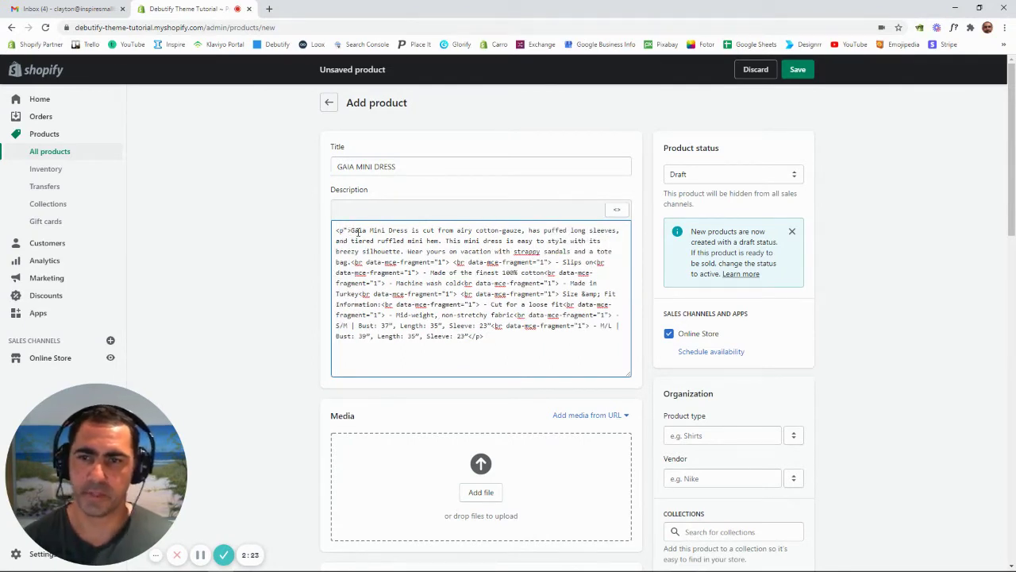
{"action": "key", "text": "BackSpace"}
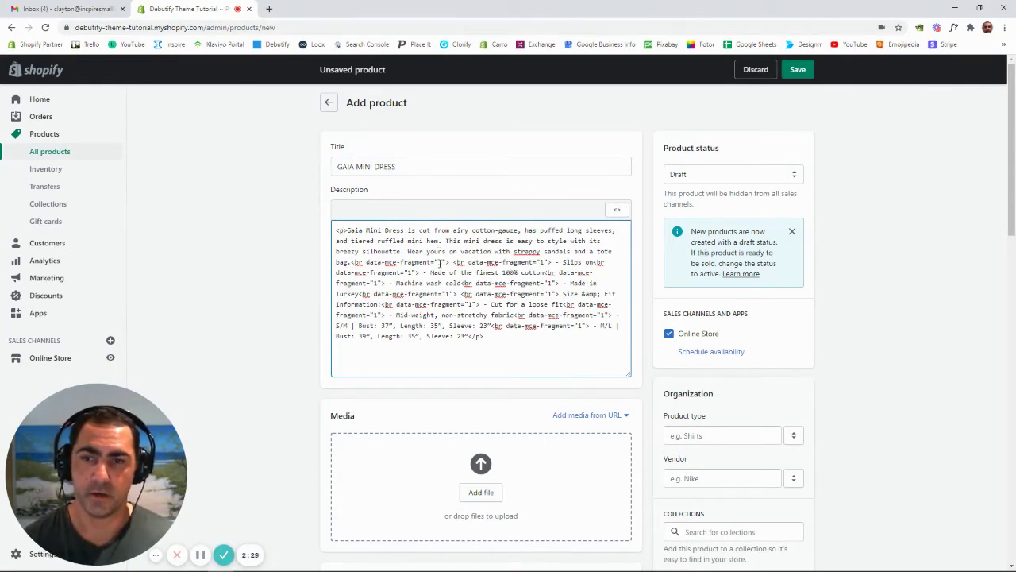
{"action": "left_click", "coordinate": [617, 209]}
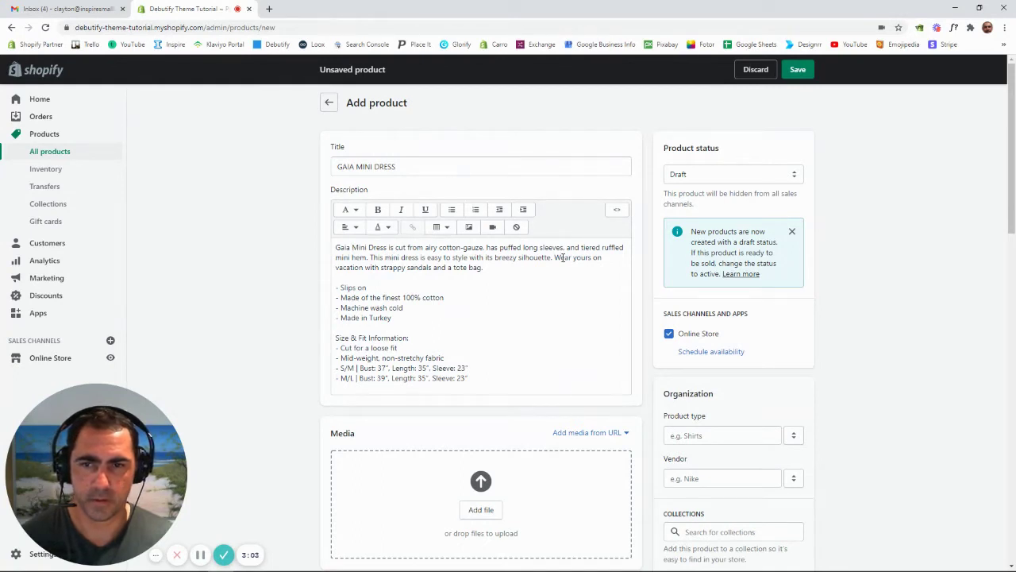
Step: Move the sentence "Wear yours on vacation with strappy sandals and a tote bag." to a new paragraph at the end of the description
{"action": "left_click_drag", "start_coordinate": [483, 268], "coordinate": [554, 258]}
{"action": "key", "text": "ctrl+c"}
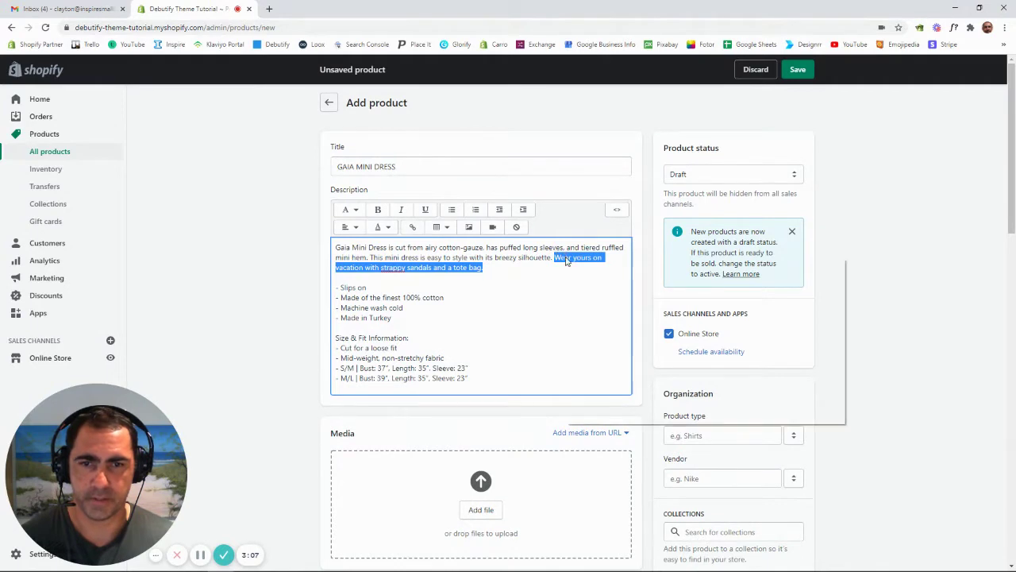
{"action": "right_click", "coordinate": [567, 262]}
{"action": "left_click", "coordinate": [585, 285]}
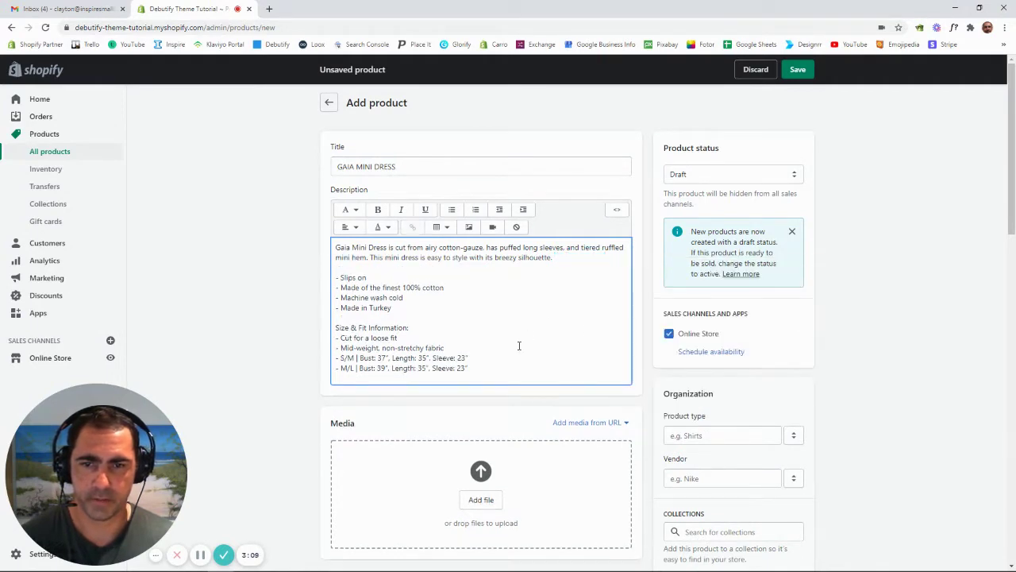
{"action": "left_click", "coordinate": [492, 369]}
{"action": "key", "text": "Return"}
{"action": "key", "text": "ctrl+v"}
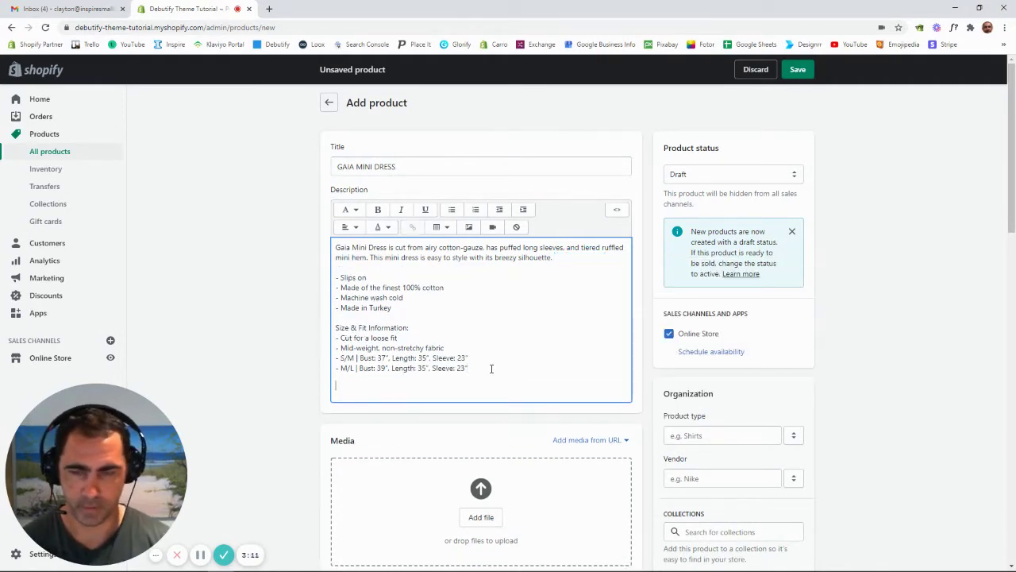
Step: Insert a "Features" line directly above the "Slips on" item in the description
{"action": "left_click", "coordinate": [368, 268]}
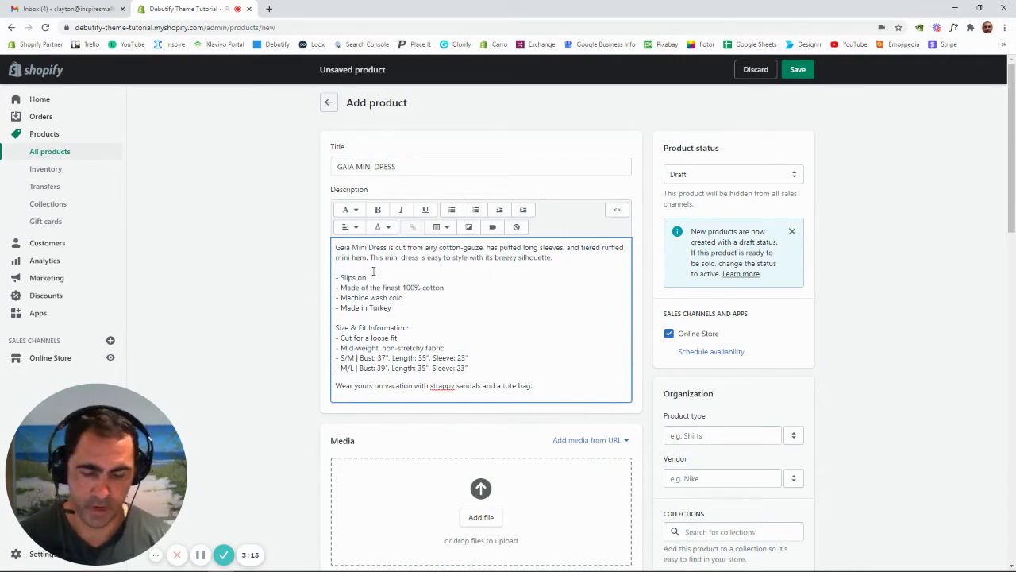
{"action": "key", "text": "Return"}
{"action": "type", "text": "Features"}
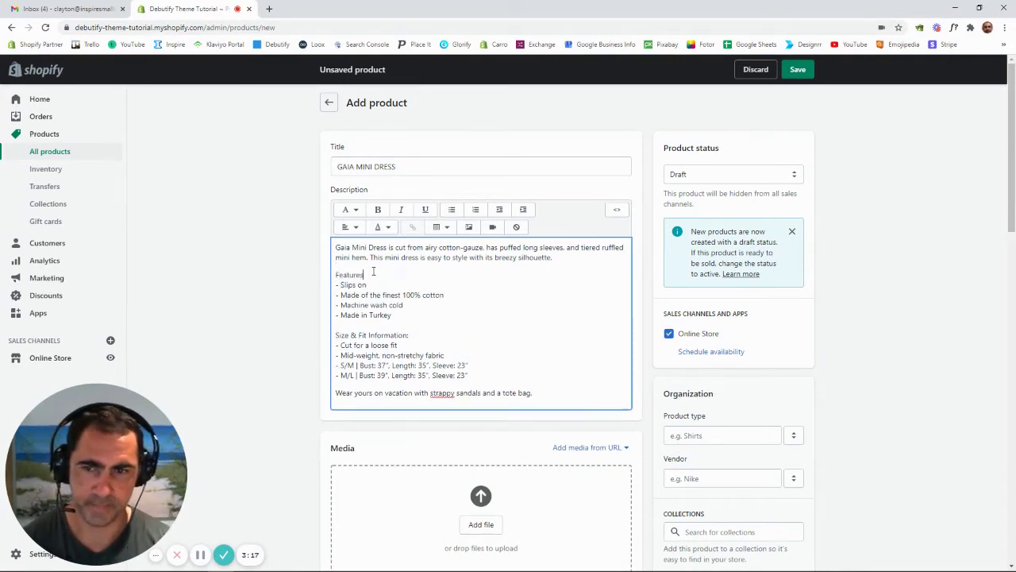
Step: Try to format the "Features" line as Heading 3
{"action": "double_click", "coordinate": [362, 273]}
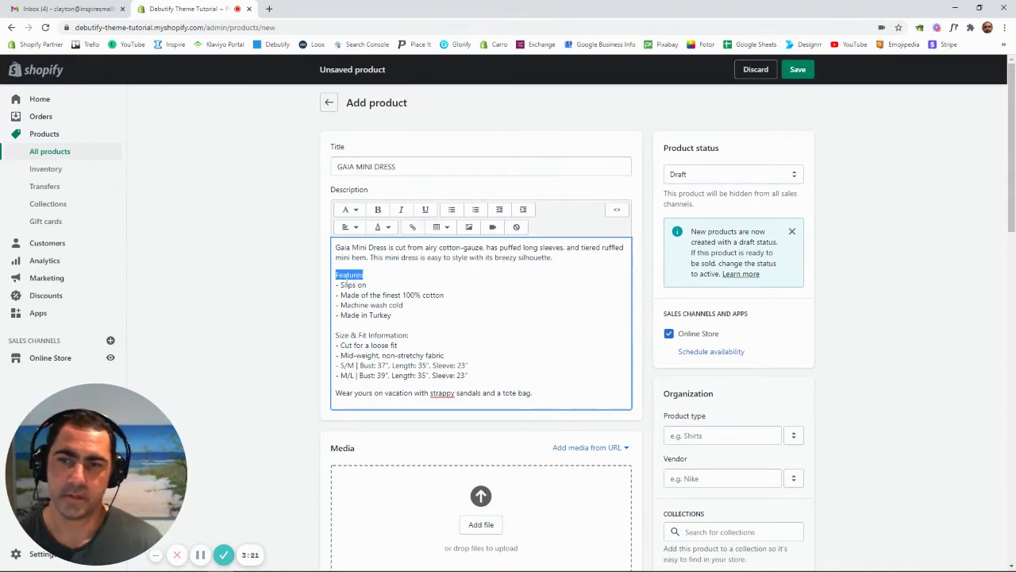
{"action": "left_click", "coordinate": [354, 210]}
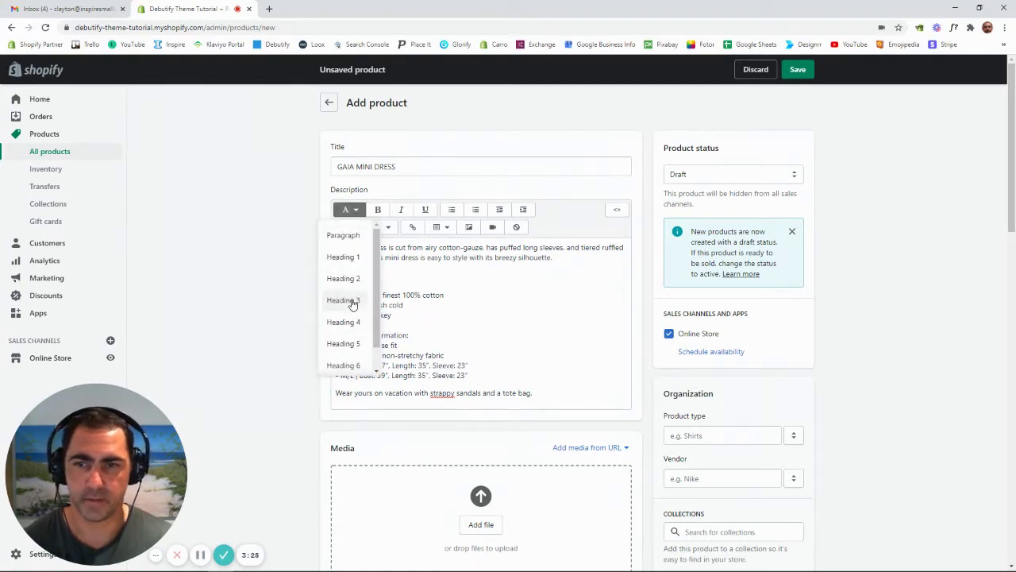
{"action": "left_click", "coordinate": [352, 302]}
{"action": "left_click", "coordinate": [373, 289]}
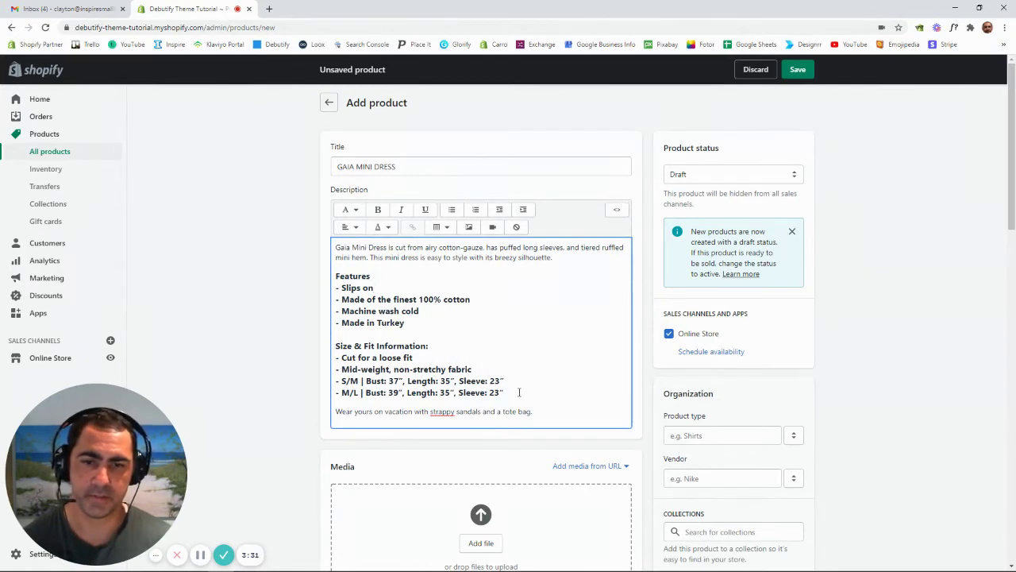
Step: Set the lines from "Slips on" through the M/L size details back to normal paragraph text
{"action": "left_click_drag", "start_coordinate": [519, 392], "coordinate": [334, 289]}
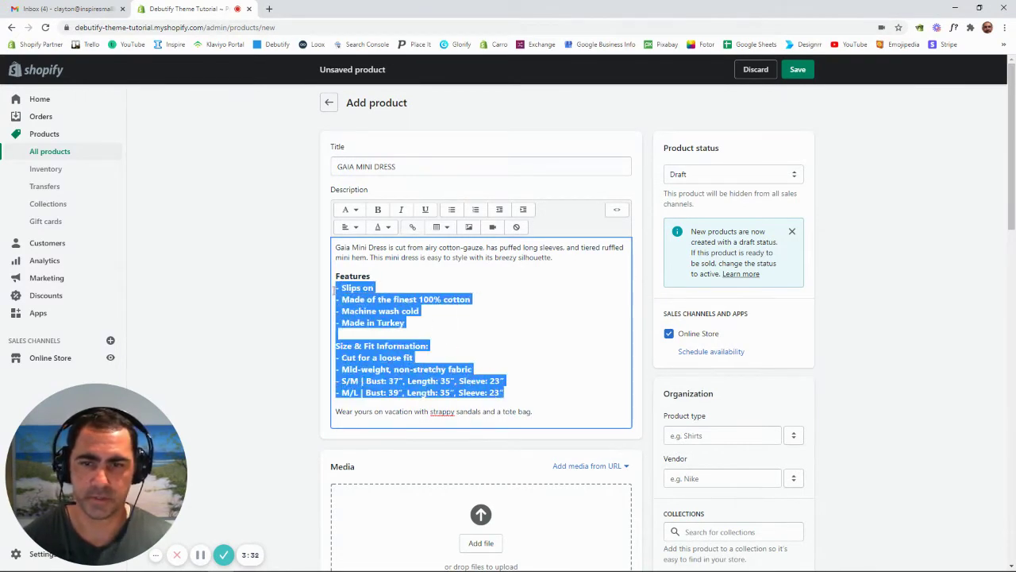
{"action": "left_click", "coordinate": [351, 210]}
{"action": "left_click", "coordinate": [402, 306]}
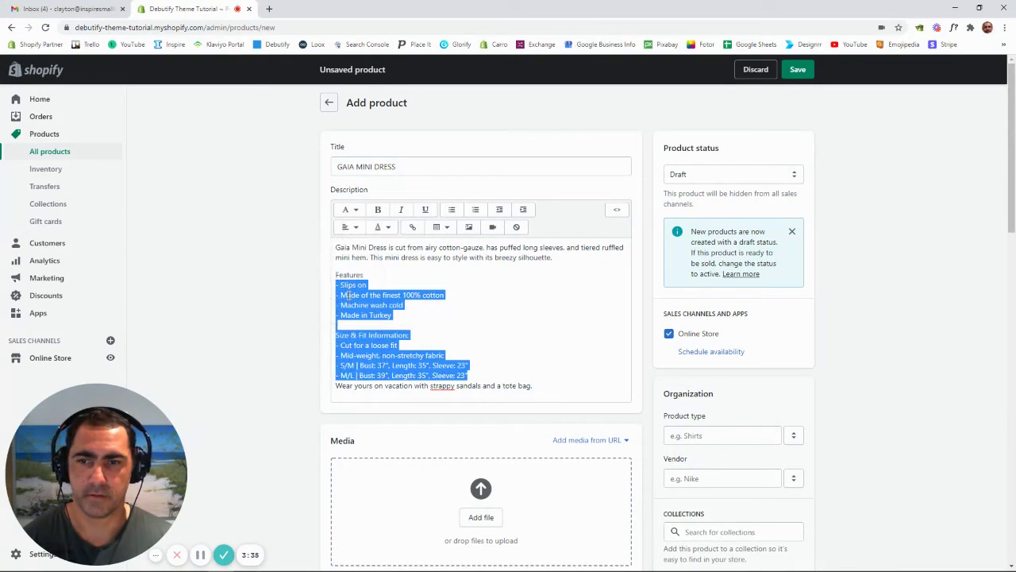
{"action": "left_click", "coordinate": [402, 307]}
Step: Split "Features" into its own paragraph above the list and format it as Heading 3
{"action": "key", "text": "Return"}
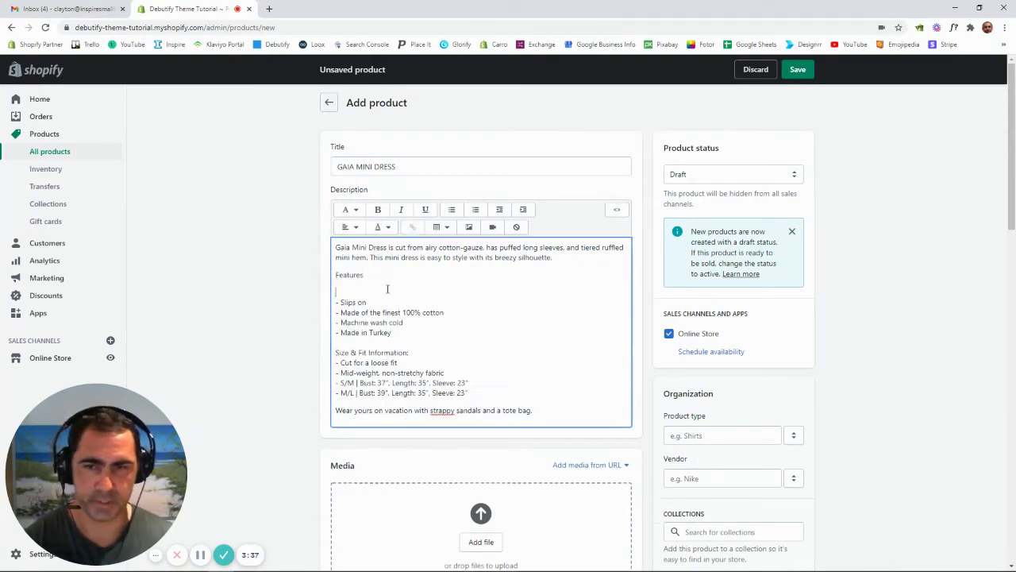
{"action": "double_click", "coordinate": [351, 274]}
{"action": "left_click", "coordinate": [348, 209]}
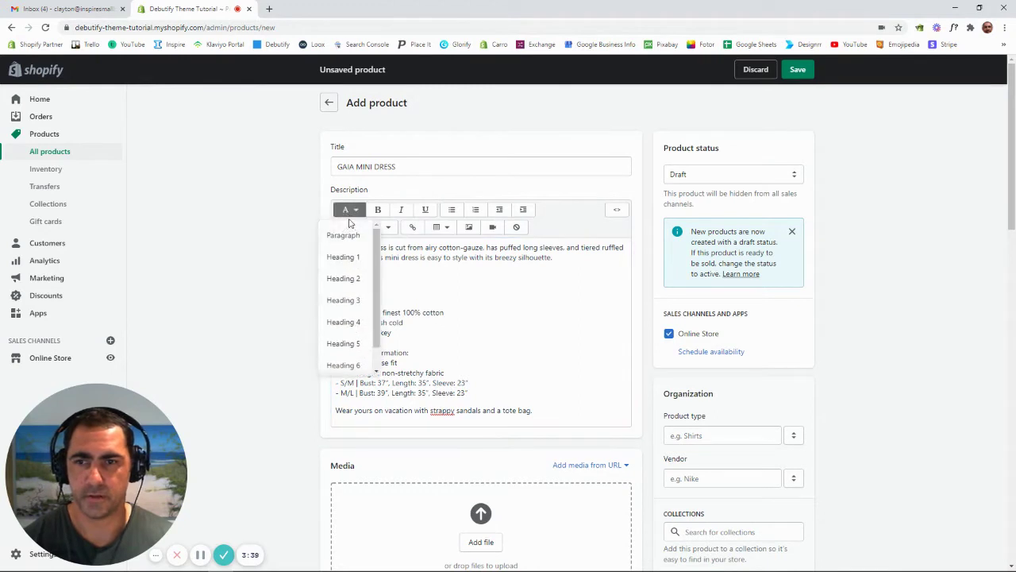
{"action": "left_click", "coordinate": [344, 306]}
Step: Try to remove the blank line between the "Features" heading and the list
{"action": "left_click", "coordinate": [351, 292]}
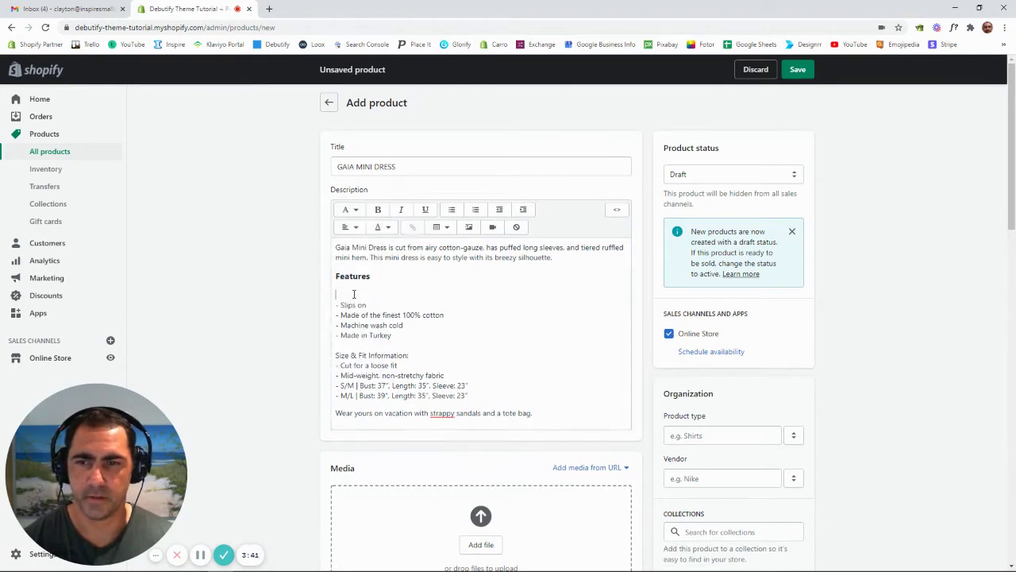
{"action": "key", "text": "BackSpace"}
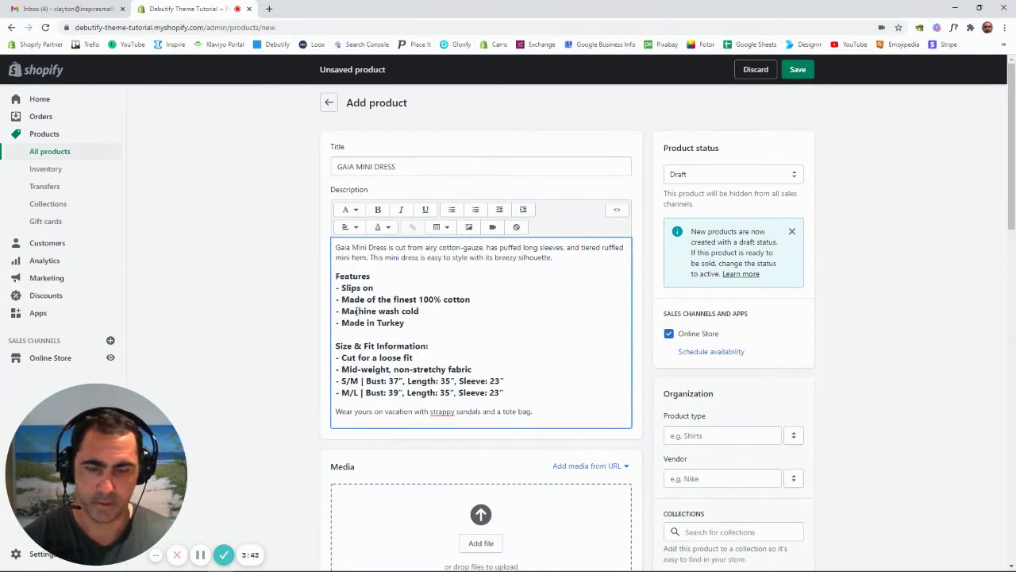
{"action": "key", "text": "ctrl+z"}
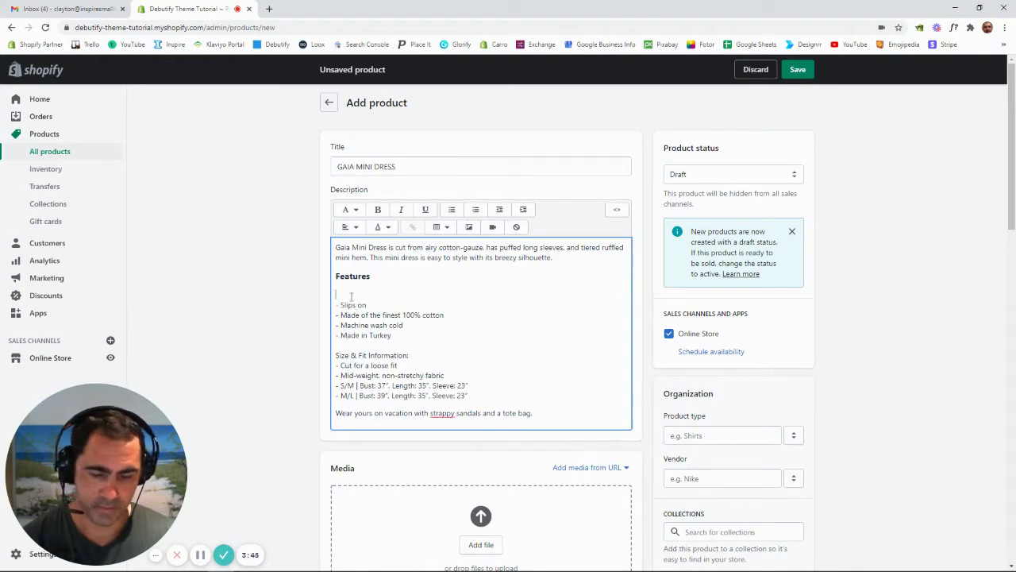
Step: Split the list from the "Features" heading again and set the lines from "Slips on" through the M/L size details to Paragraph
{"action": "key", "text": "BackSpace"}
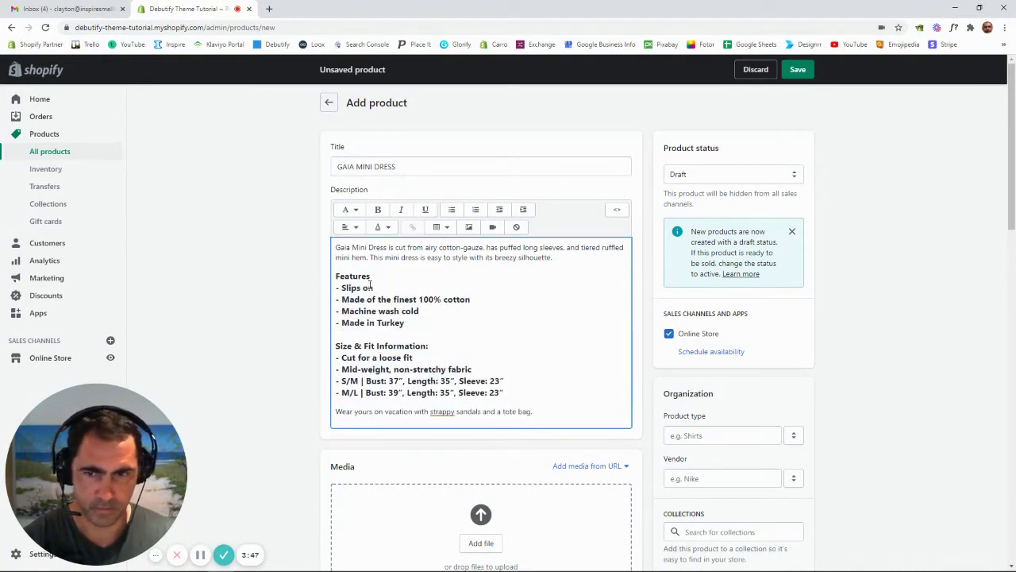
{"action": "key", "text": "Return"}
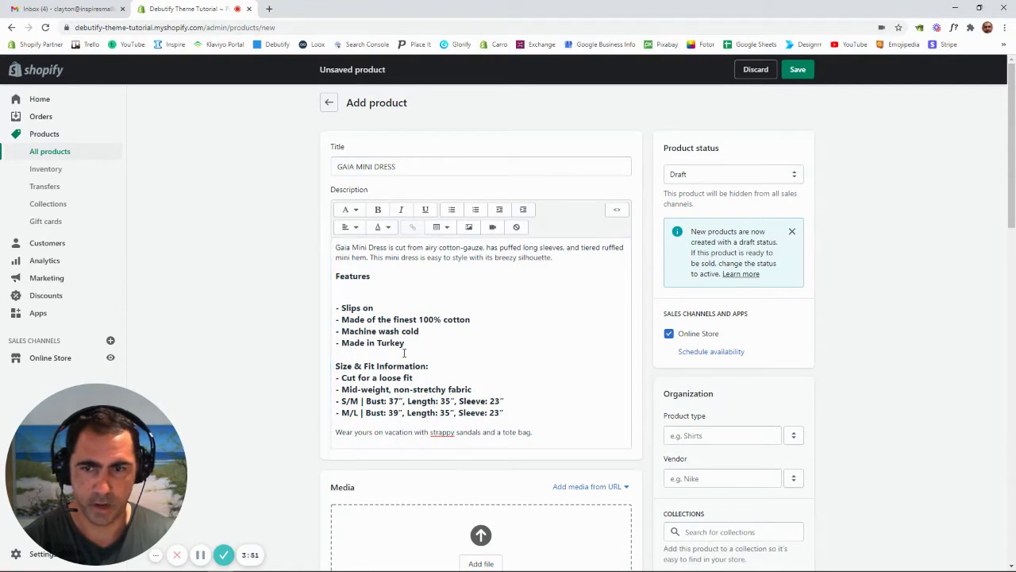
{"action": "left_click_drag", "start_coordinate": [336, 307], "coordinate": [507, 411]}
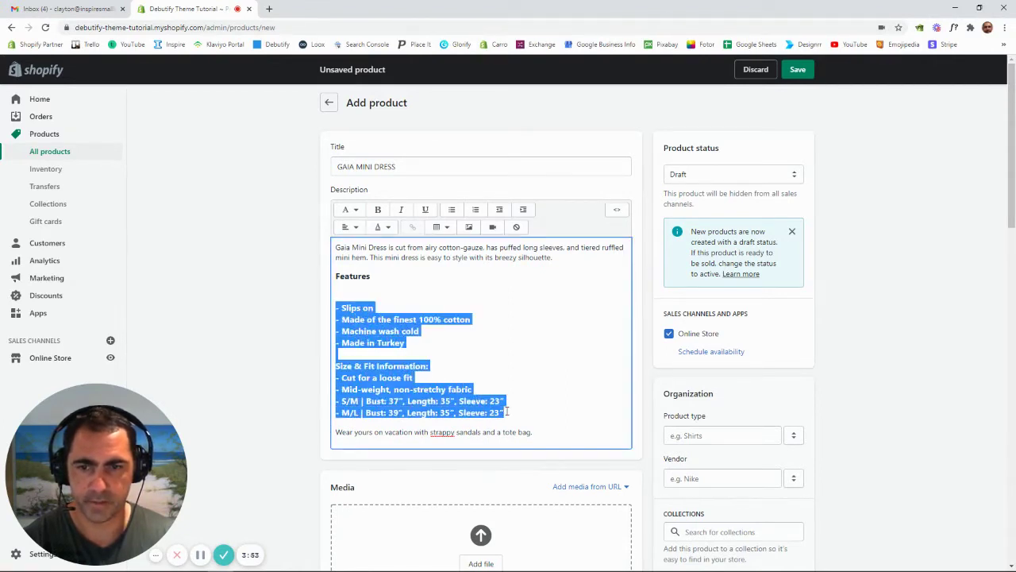
{"action": "left_click", "coordinate": [348, 210]}
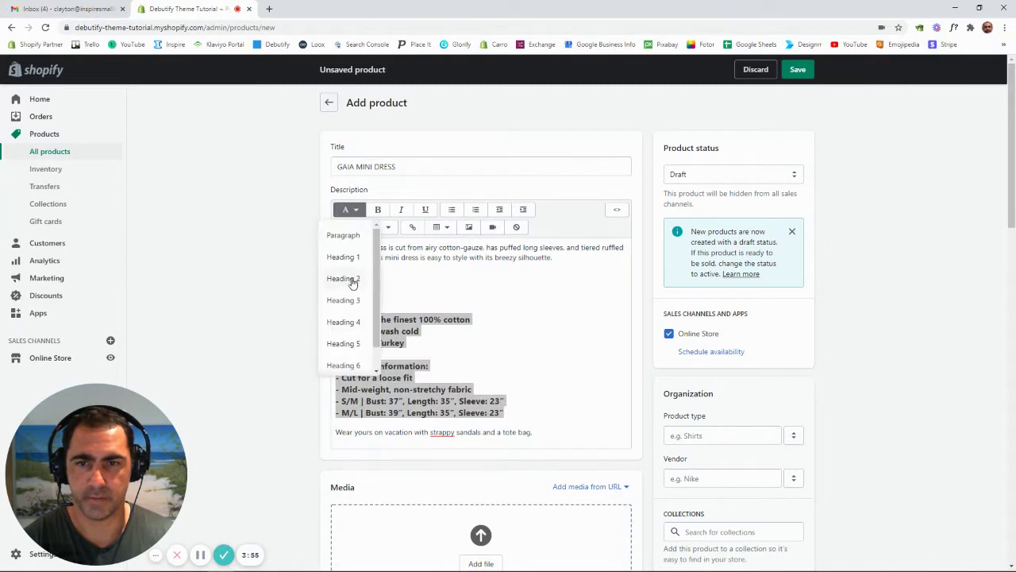
{"action": "left_click", "coordinate": [343, 235]}
{"action": "left_click", "coordinate": [393, 335]}
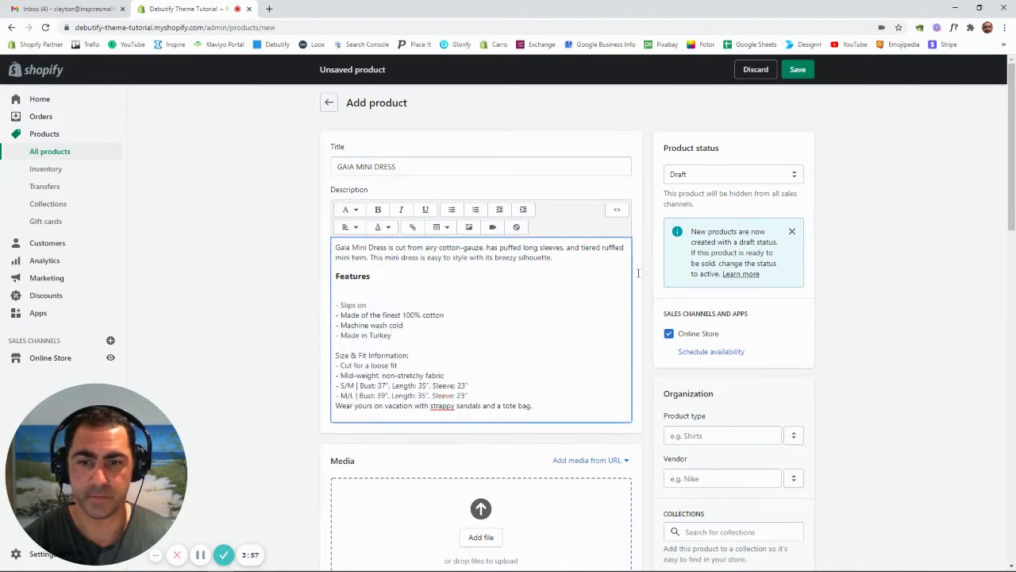
Step: Save the product and delete the blank line between the "Features" heading and "Slips on"
{"action": "left_click", "coordinate": [798, 70]}
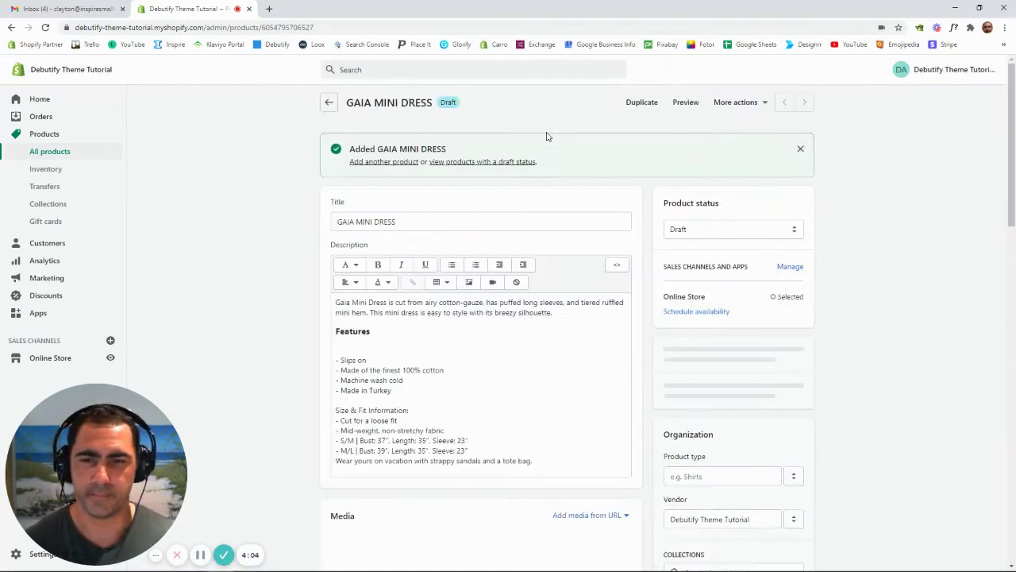
{"action": "left_click", "coordinate": [371, 347]}
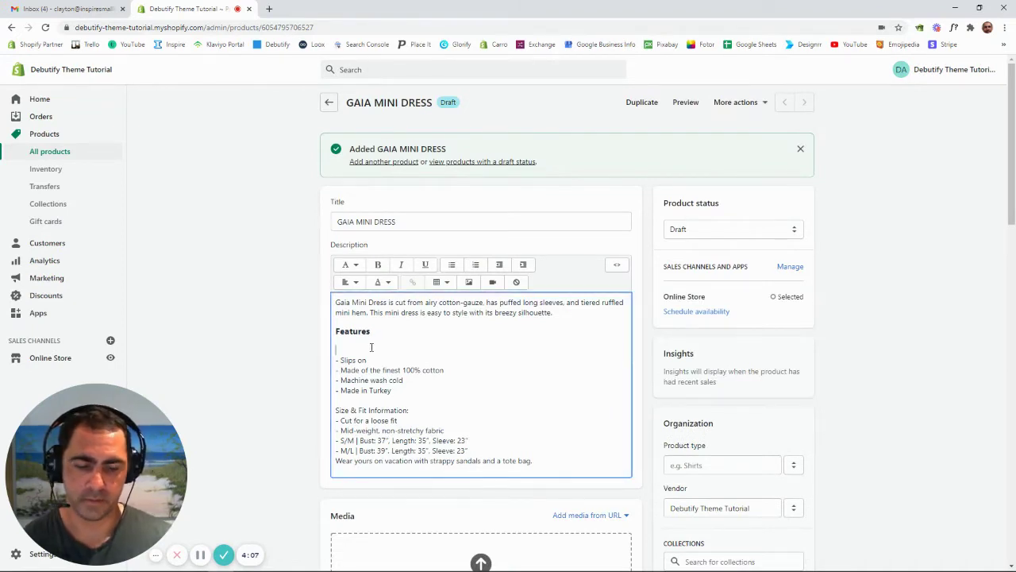
{"action": "key", "text": "BackSpace"}
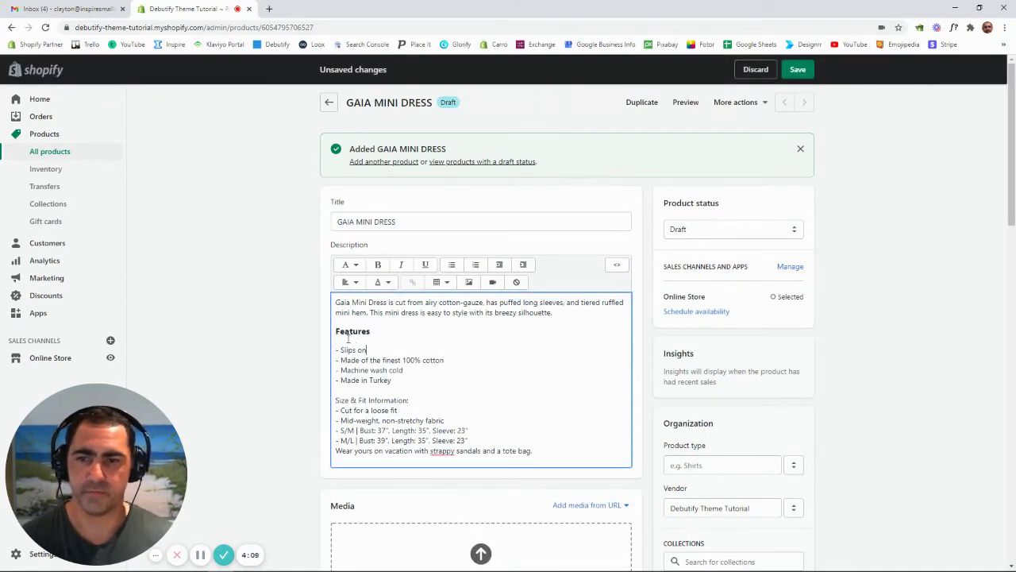
{"action": "scroll", "coordinate": [408, 352], "scroll_direction": "down", "scroll_amount": 1}
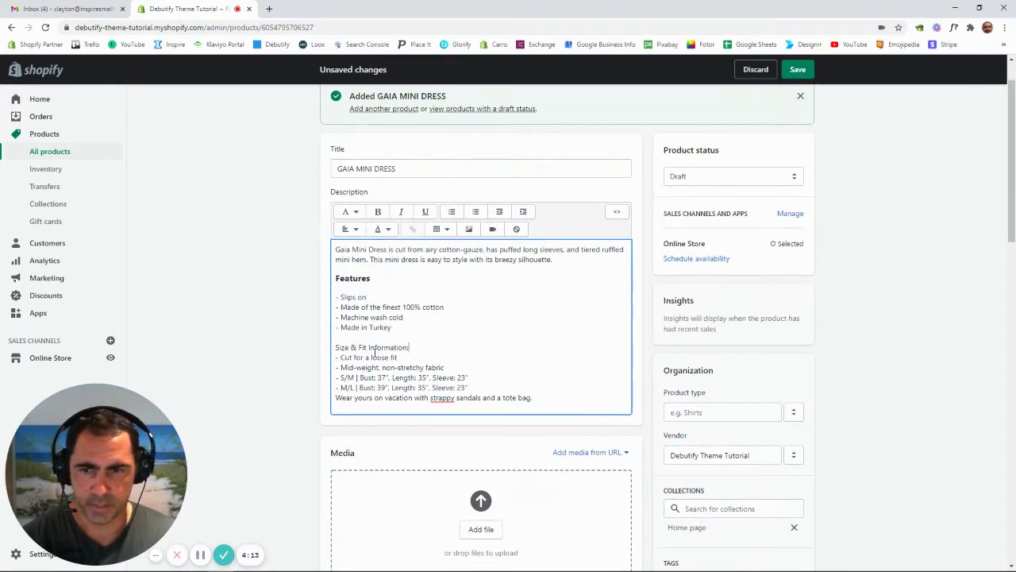
Step: Split the details starting with "Cut for a loose fit" from the "Size & Fit Information:" line into their own paragraph
{"action": "key", "text": "Return"}
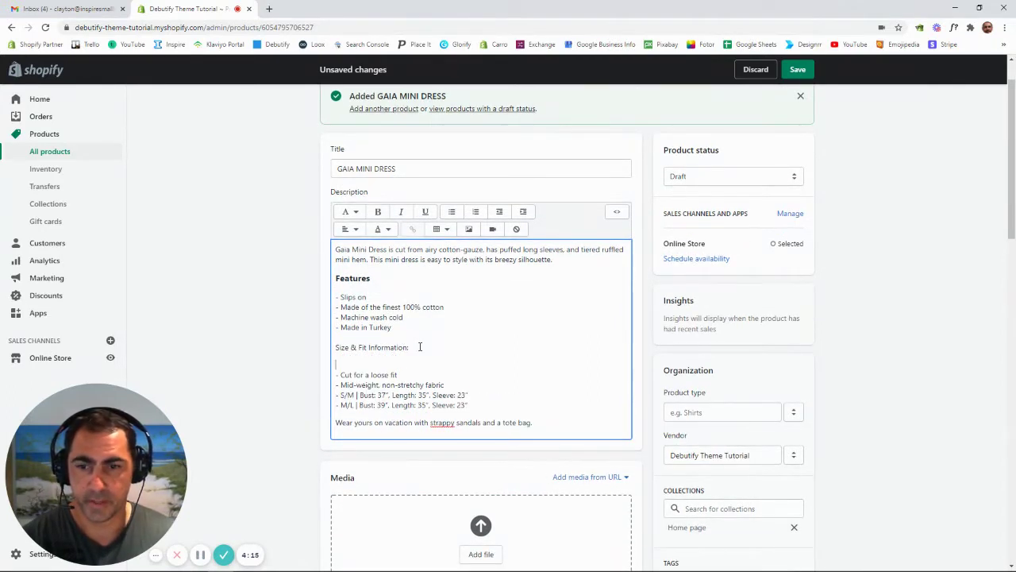
{"action": "left_click_drag", "start_coordinate": [420, 347], "coordinate": [335, 347]}
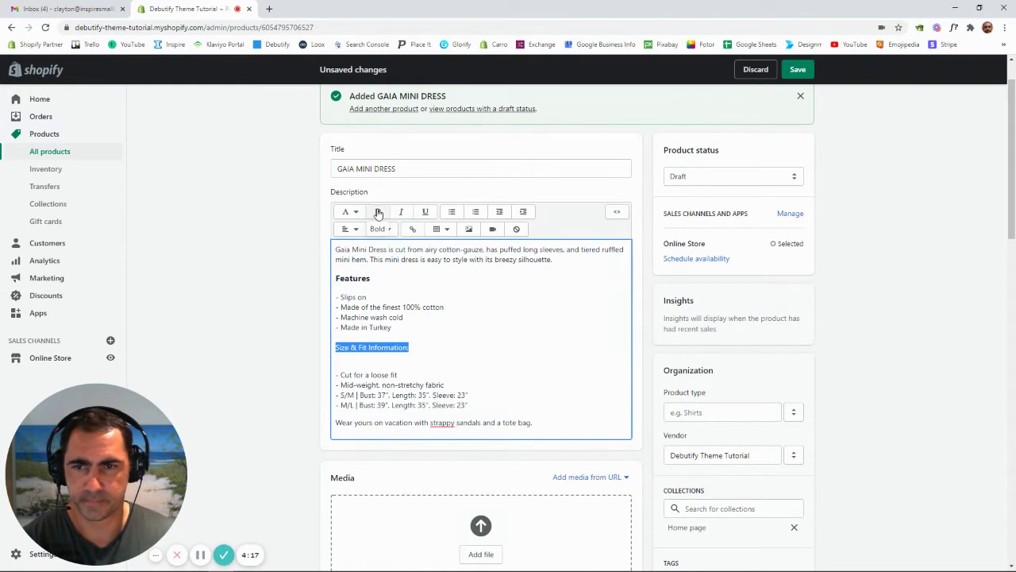
{"action": "left_click", "coordinate": [348, 212]}
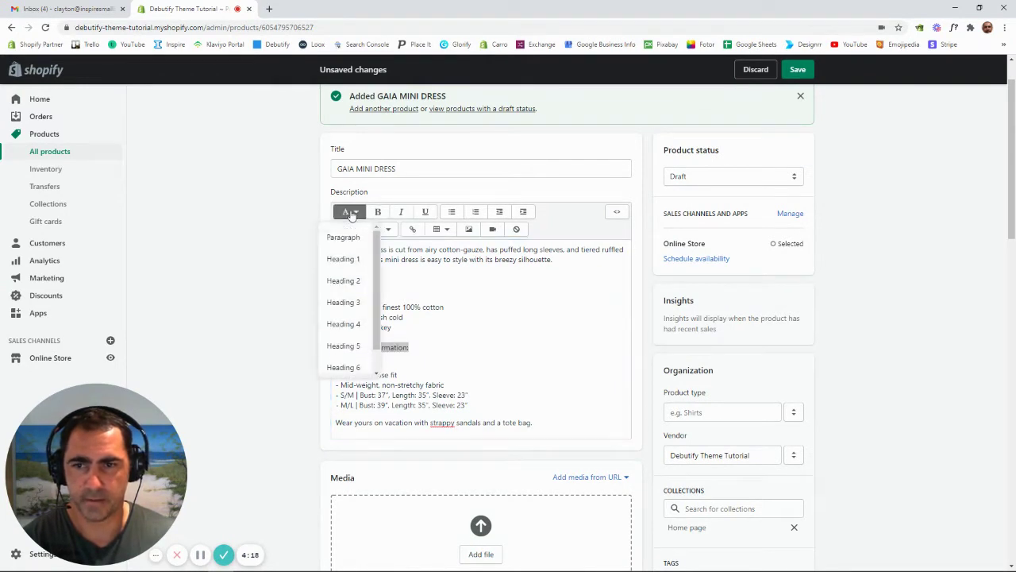
{"action": "left_click", "coordinate": [346, 304]}
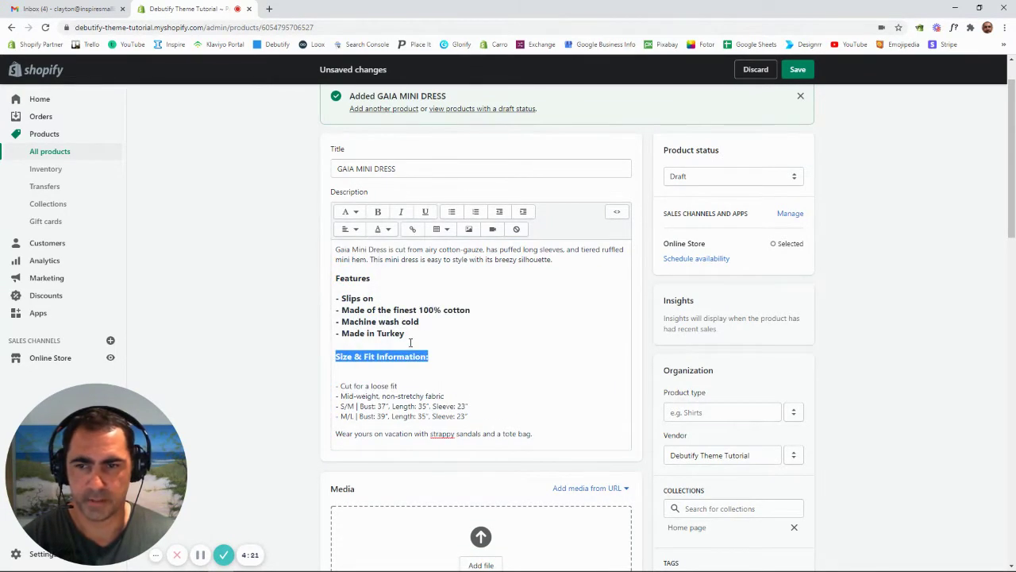
{"action": "left_click_drag", "start_coordinate": [406, 334], "coordinate": [335, 299]}
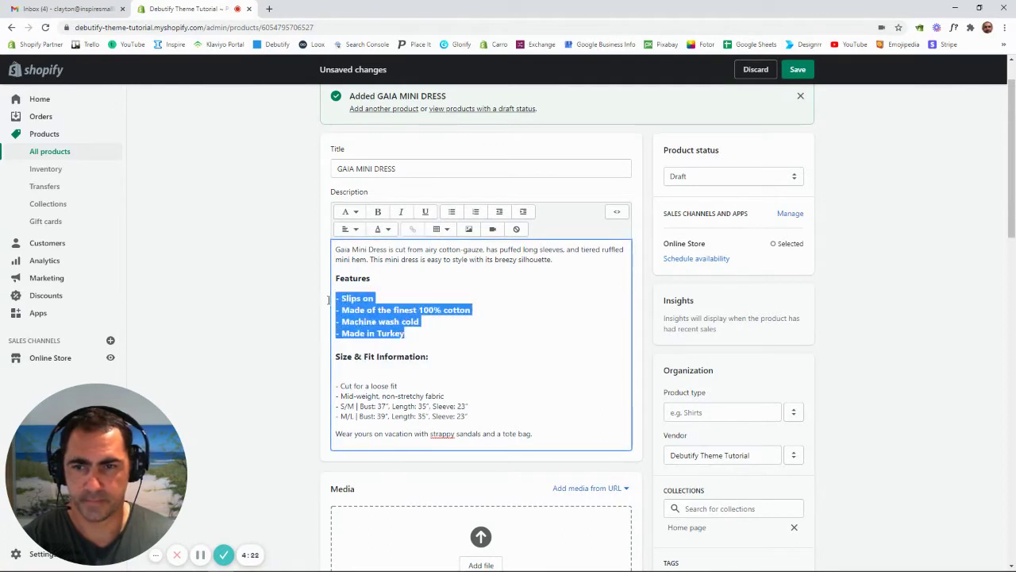
{"action": "left_click", "coordinate": [347, 211]}
{"action": "left_click", "coordinate": [343, 300]}
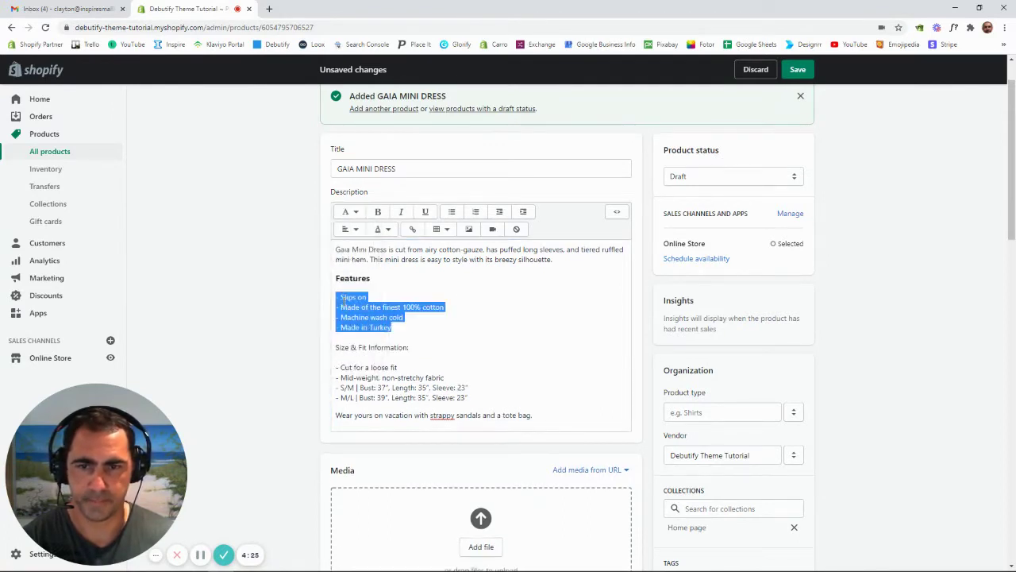
Step: Split "Size & Fit Information:" from the Features lines into its own paragraph after "Made in Turkey" and format it as Heading 3
{"action": "left_click", "coordinate": [409, 331]}
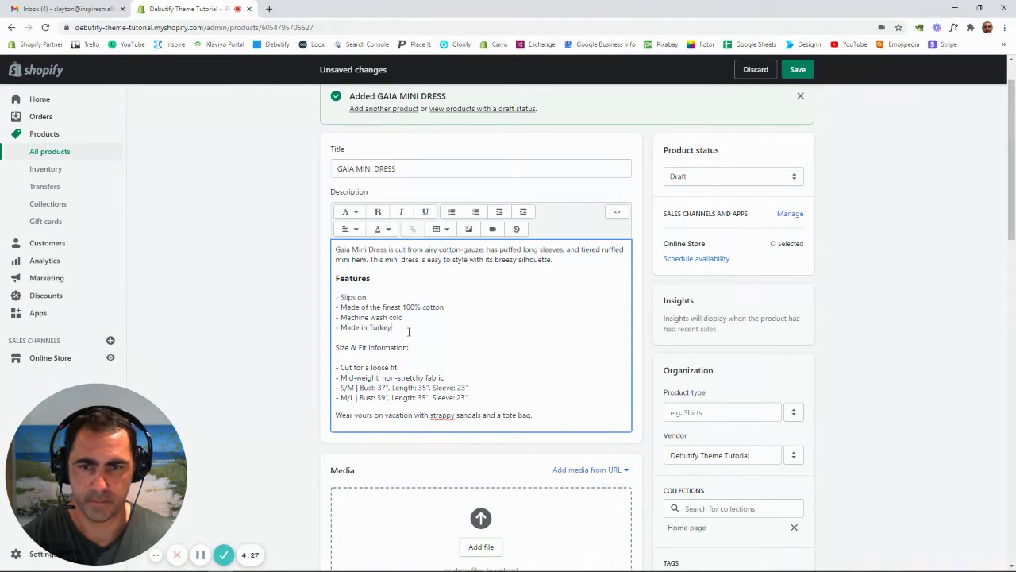
{"action": "key", "text": "Return"}
{"action": "left_click_drag", "start_coordinate": [411, 364], "coordinate": [335, 364]}
{"action": "left_click", "coordinate": [347, 211]}
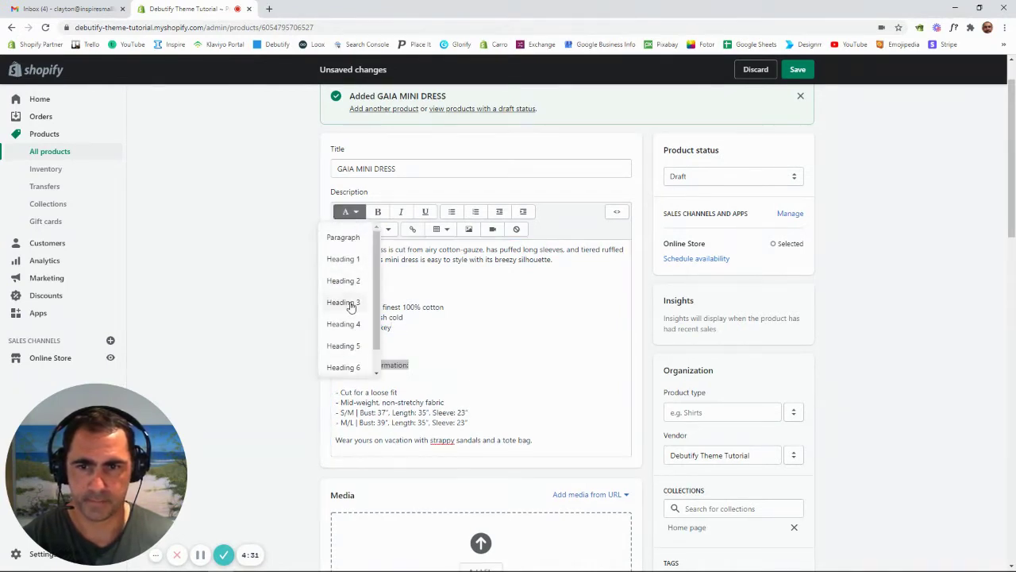
{"action": "left_click", "coordinate": [347, 303]}
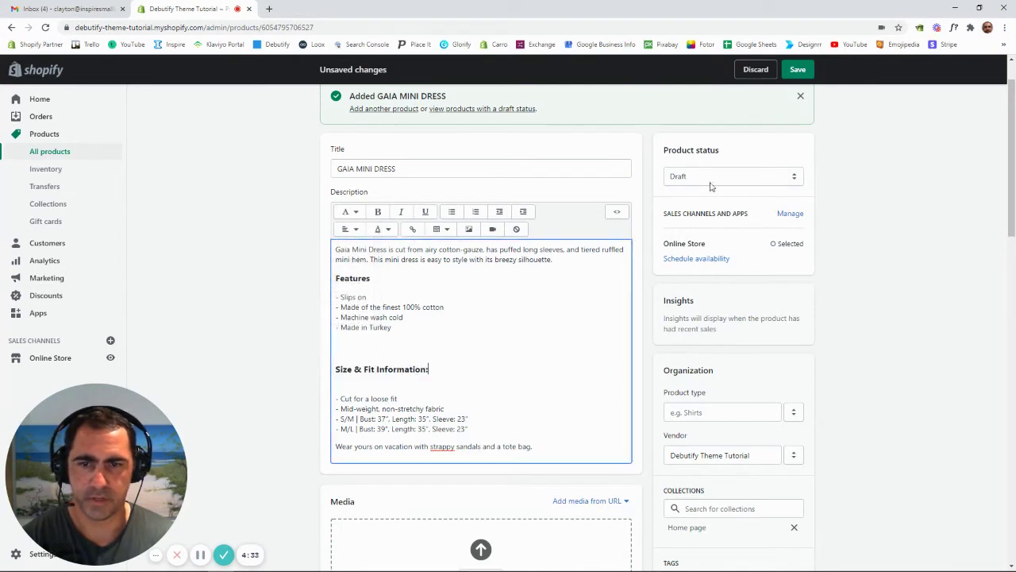
Step: Save the product and delete the blank lines above and below the "Size & Fit Information:" heading
{"action": "left_click", "coordinate": [798, 69]}
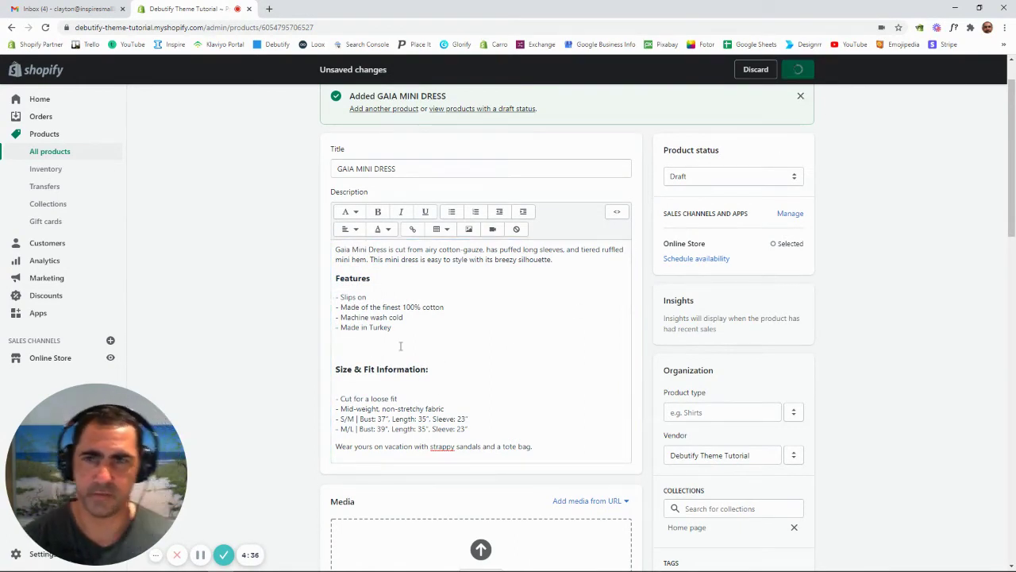
{"action": "left_click", "coordinate": [359, 347]}
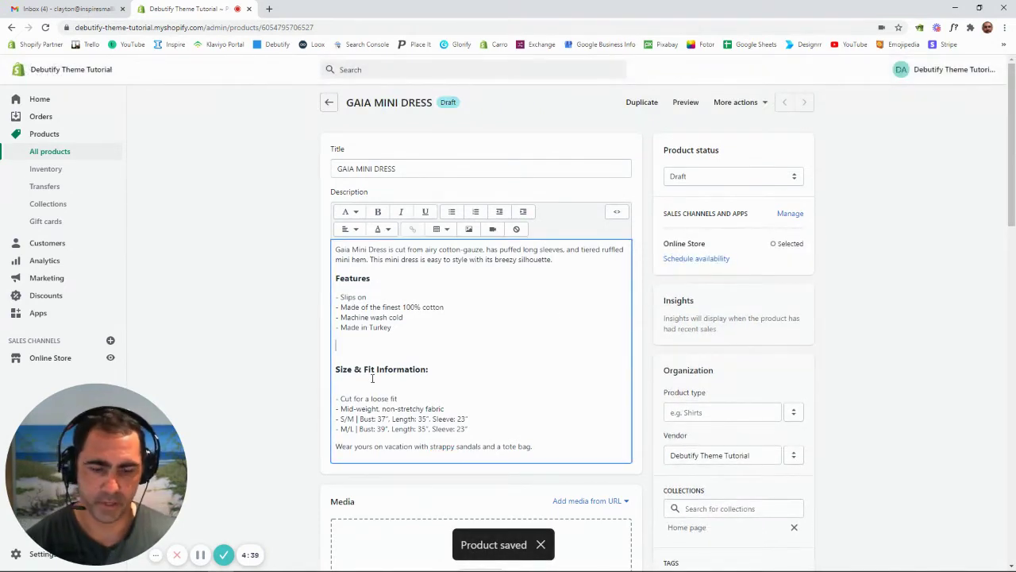
{"action": "key", "text": "BackSpace"}
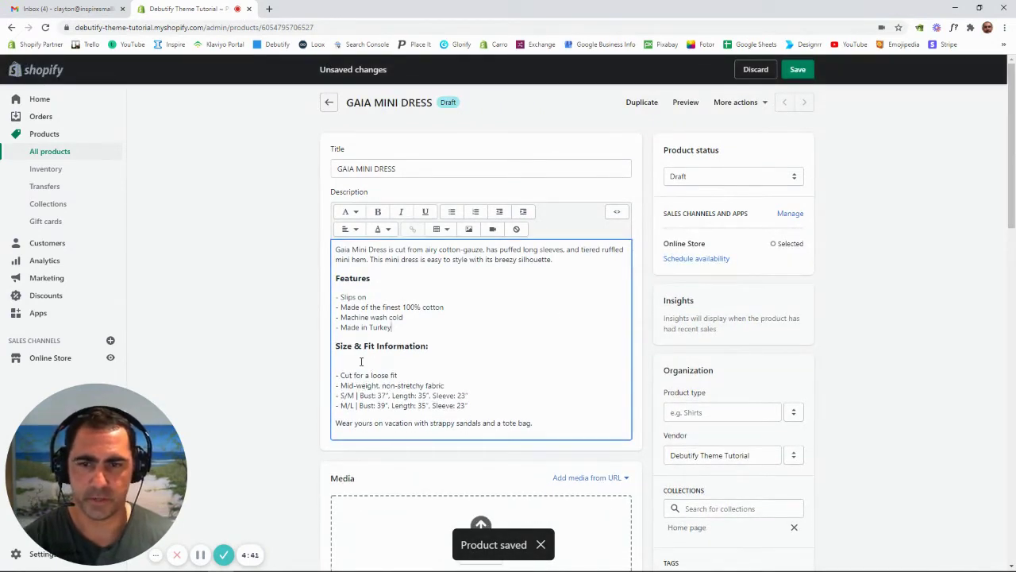
{"action": "left_click", "coordinate": [361, 361]}
{"action": "key", "text": "BackSpace"}
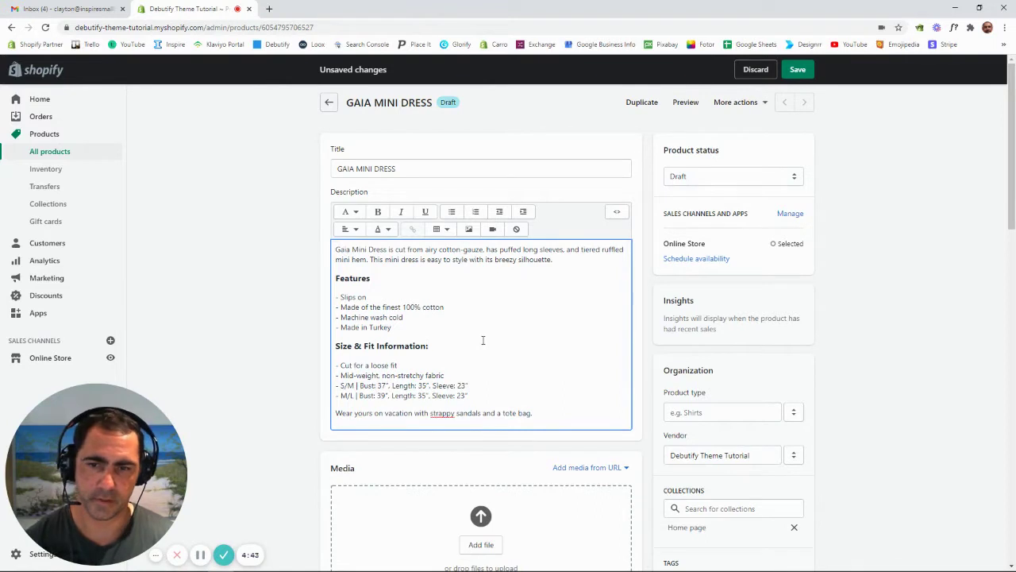
Step: Remove the leading hyphens from the four lines under "Features", from "Slips on" through "Made in Turkey"
{"action": "scroll", "coordinate": [483, 340], "scroll_direction": "down", "scroll_amount": 1}
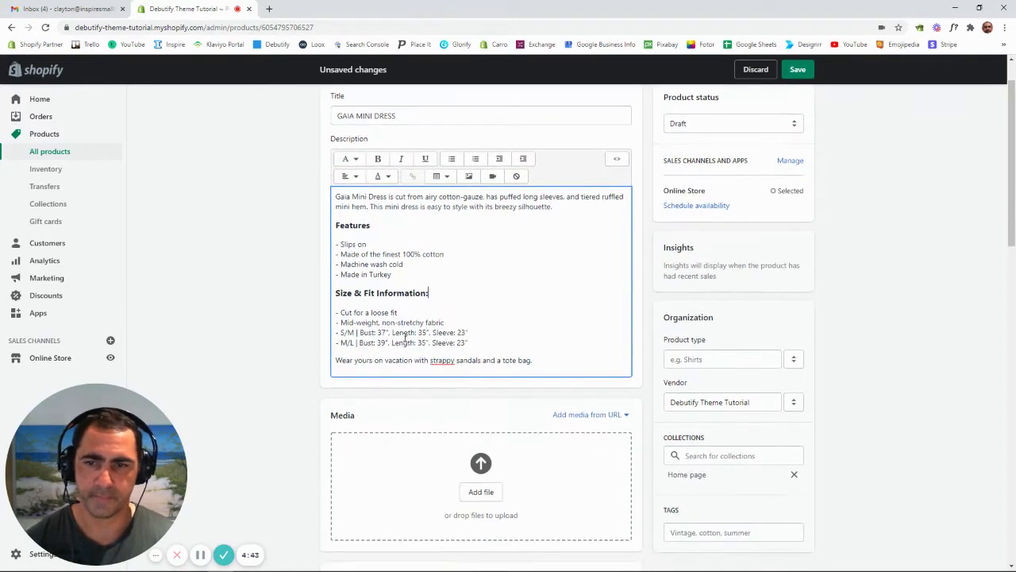
{"action": "left_click", "coordinate": [340, 244]}
{"action": "key", "text": "BackSpace"}
{"action": "key", "text": "BackSpace"}
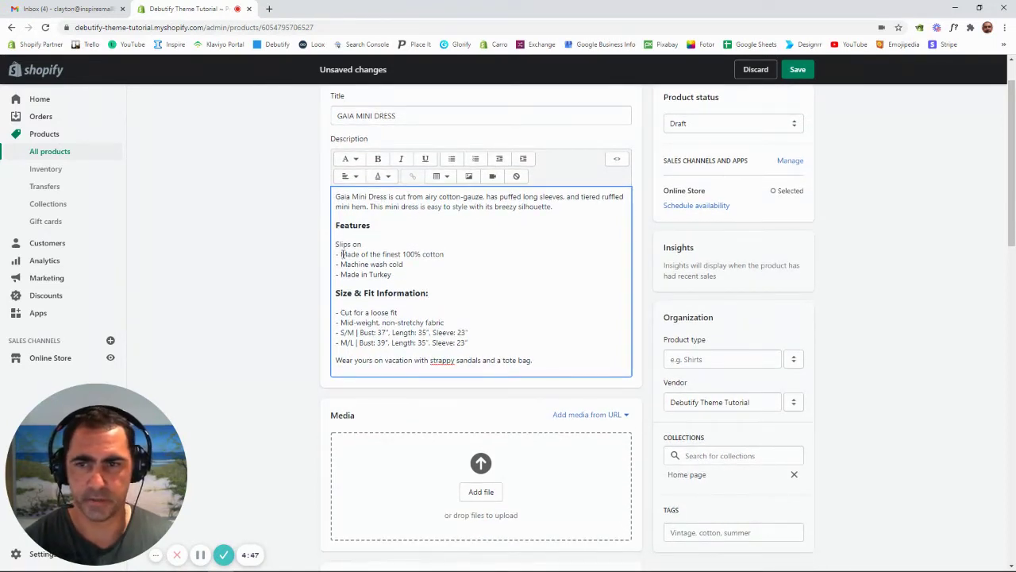
{"action": "left_click", "coordinate": [341, 254]}
{"action": "key", "text": "BackSpace"}
{"action": "key", "text": "BackSpace"}
{"action": "left_click", "coordinate": [341, 264]}
{"action": "key", "text": "BackSpace"}
{"action": "key", "text": "BackSpace"}
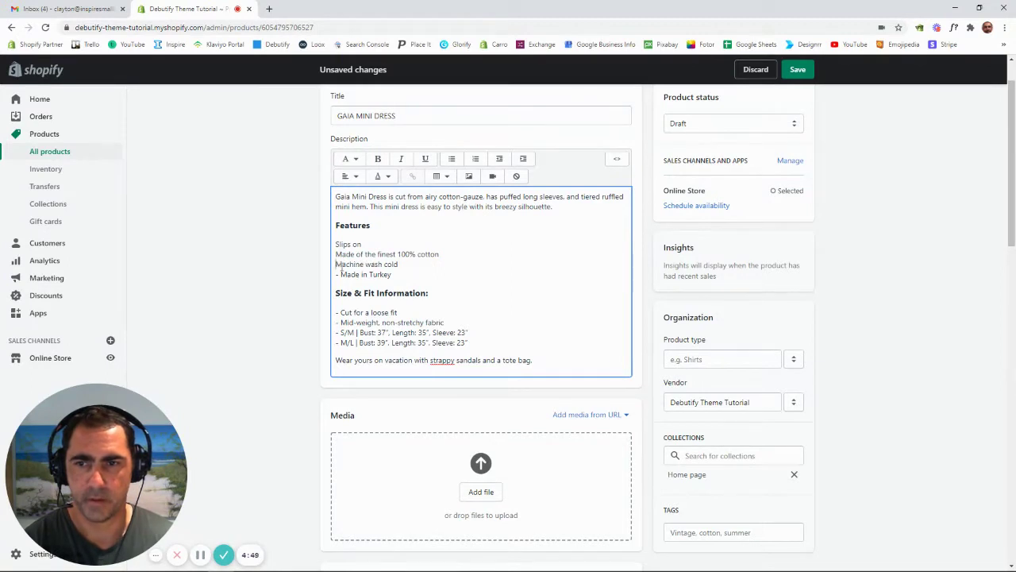
{"action": "left_click", "coordinate": [341, 274]}
{"action": "key", "text": "BackSpace"}
{"action": "key", "text": "BackSpace"}
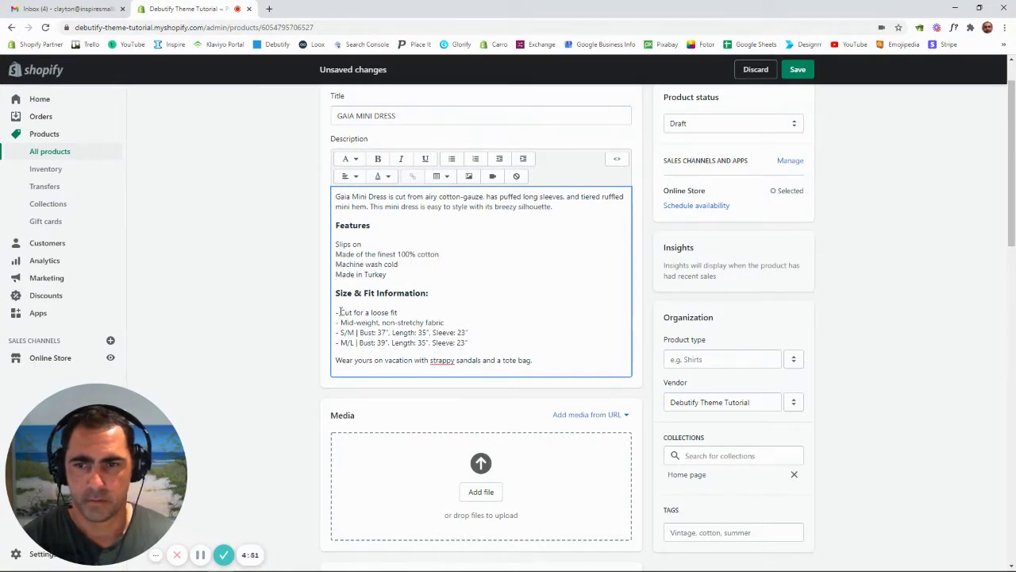
Step: Remove the leading hyphens from the "Cut for a loose fit" and "Mid-weight, non-stretchy fabric" lines
{"action": "left_click", "coordinate": [340, 312]}
{"action": "key", "text": "BackSpace"}
{"action": "key", "text": "BackSpace"}
{"action": "left_click", "coordinate": [340, 322]}
{"action": "key", "text": "BackSpace"}
{"action": "key", "text": "BackSpace"}
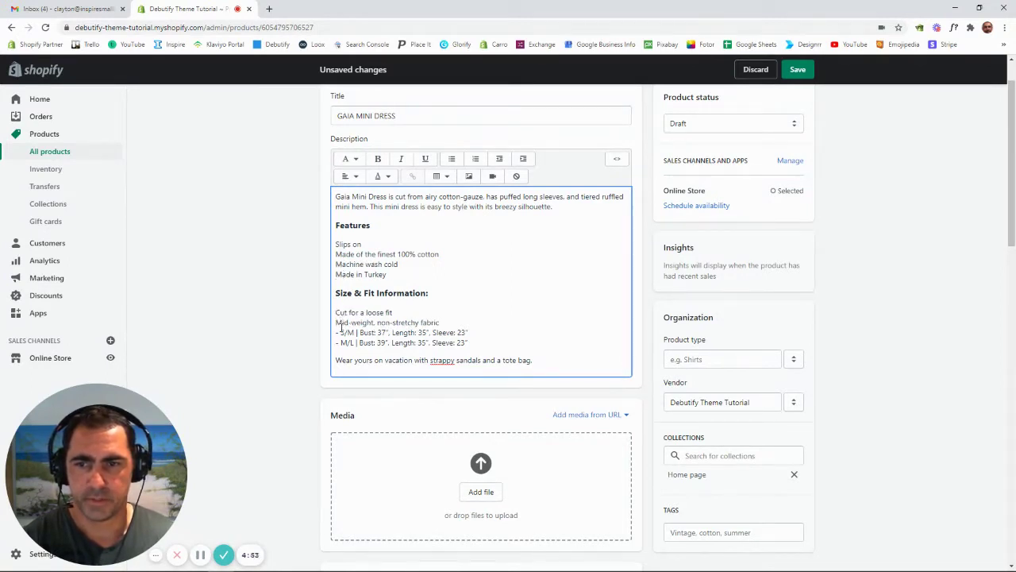
{"action": "left_click", "coordinate": [341, 333]}
{"action": "key", "text": "BackSpace"}
{"action": "key", "text": "BackSpace"}
{"action": "key", "text": "BackSpace"}
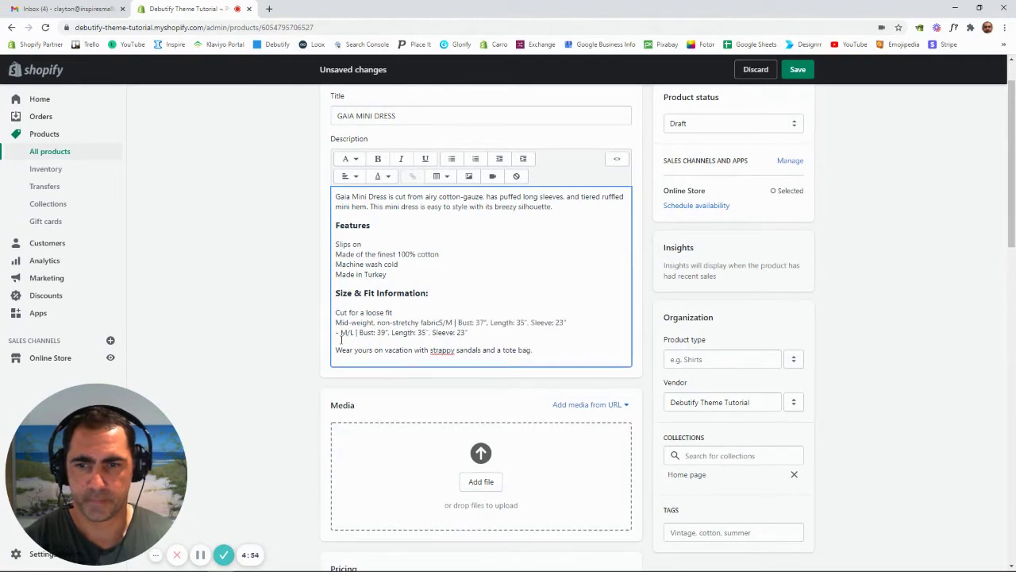
{"action": "key", "text": "Return"}
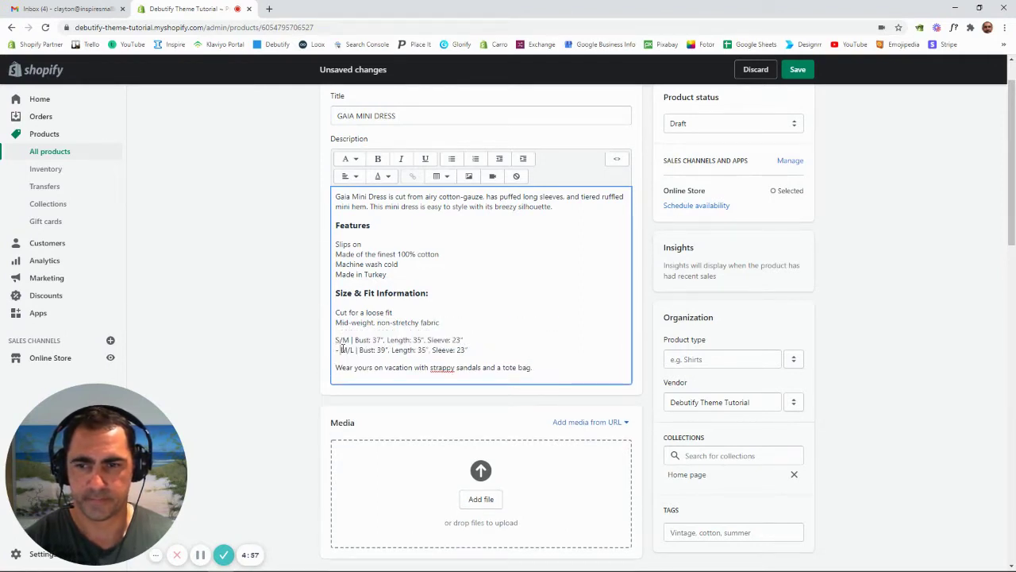
{"action": "key", "text": "ctrl+z"}
{"action": "key", "text": "ctrl+z"}
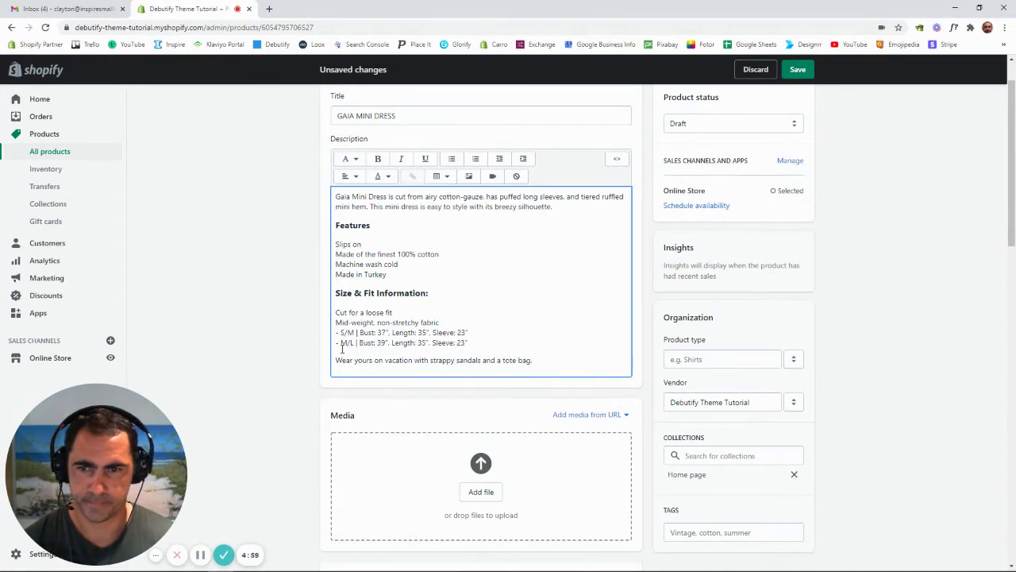
Step: Remove the leading hyphens from the S/M and M/L size lines, keeping each on its own line
{"action": "left_click", "coordinate": [343, 332]}
{"action": "key", "text": "BackSpace"}
{"action": "key", "text": "BackSpace"}
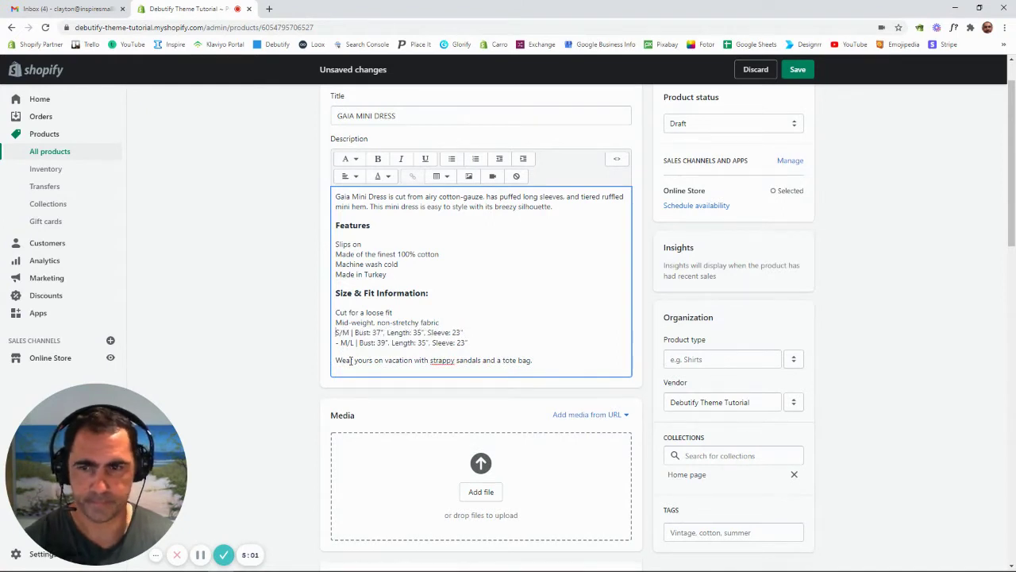
{"action": "left_click", "coordinate": [343, 342]}
{"action": "key", "text": "BackSpace"}
{"action": "key", "text": "BackSpace"}
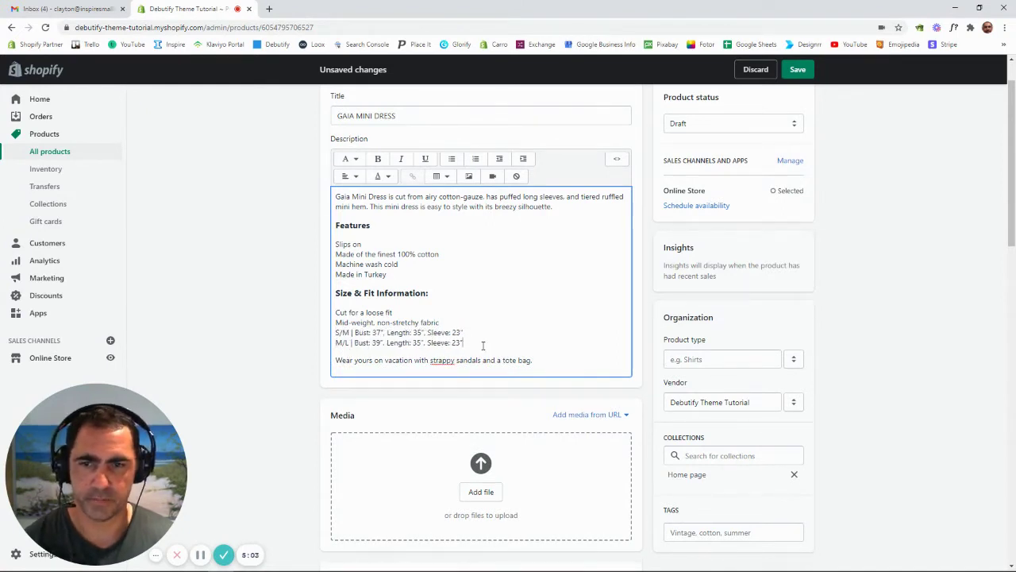
Step: Turn the four lines under "Size & Fit Information:" and the four lines under "Features" into bulleted lists
{"action": "left_click_drag", "start_coordinate": [483, 346], "coordinate": [335, 306]}
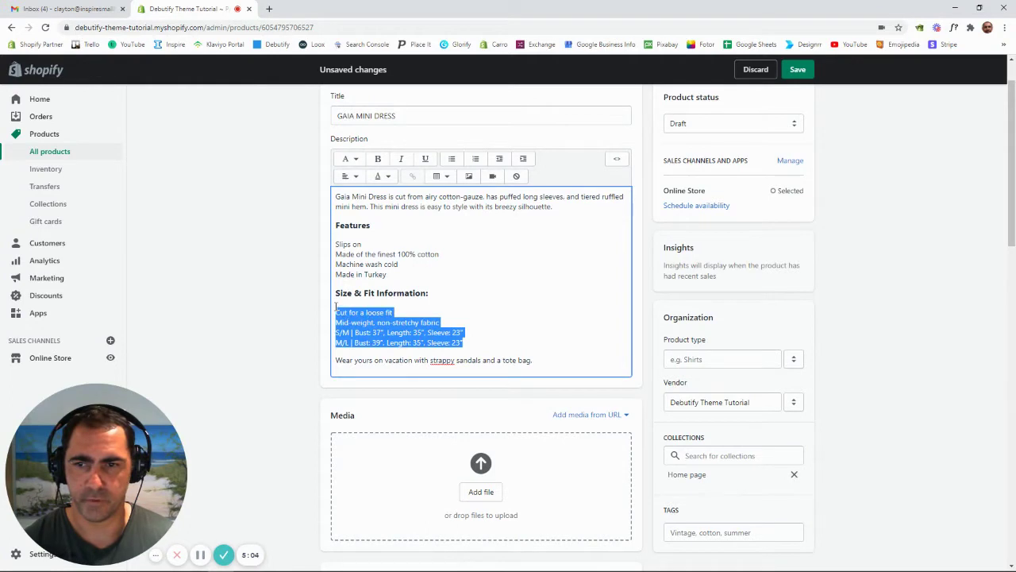
{"action": "left_click", "coordinate": [453, 162]}
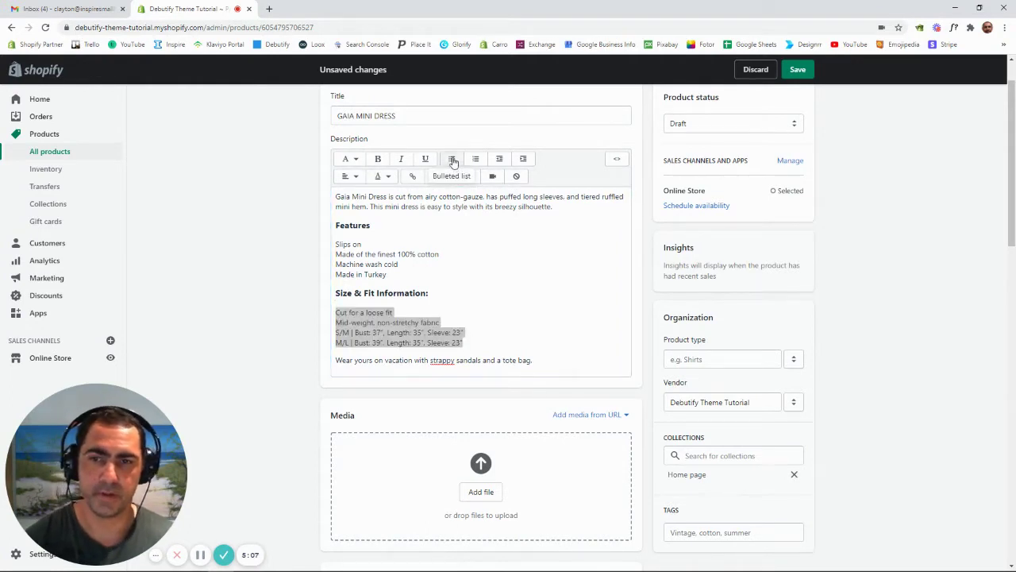
{"action": "left_click", "coordinate": [453, 162]}
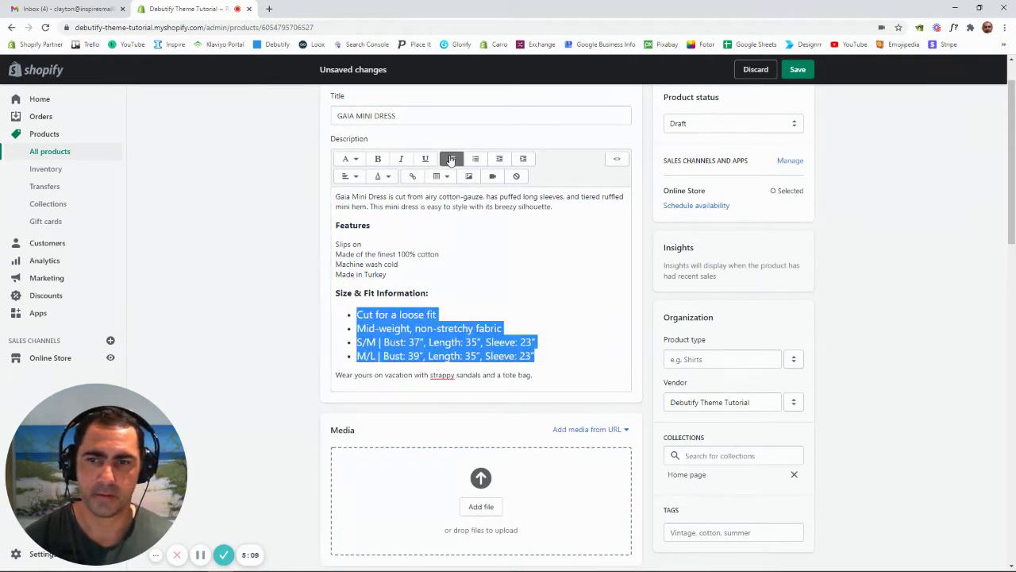
{"action": "left_click", "coordinate": [439, 315]}
{"action": "left_click_drag", "start_coordinate": [401, 277], "coordinate": [335, 243]}
{"action": "left_click", "coordinate": [453, 162]}
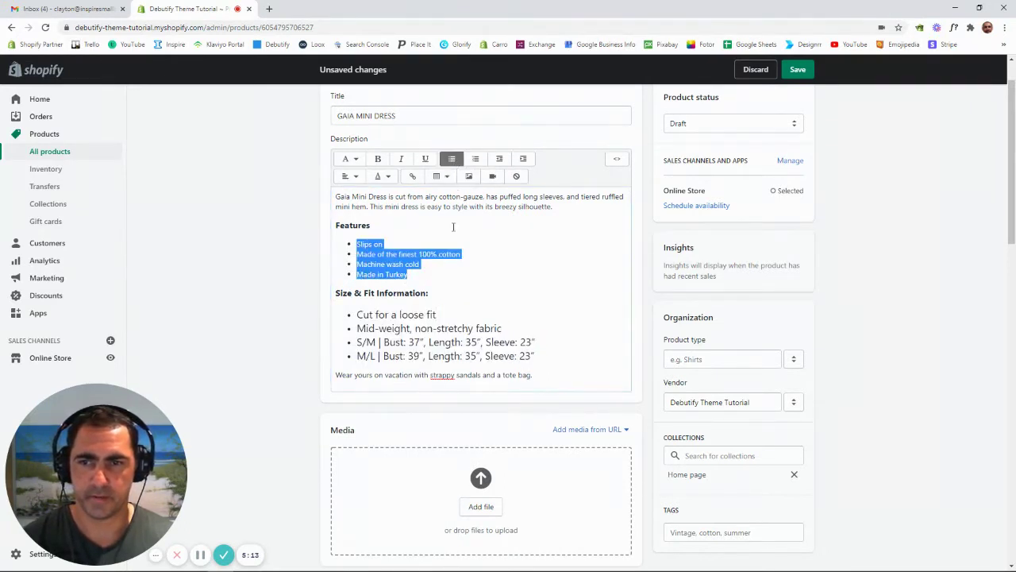
{"action": "left_click", "coordinate": [423, 287]}
Step: In the description's HTML, find "Cut for a loose fit", delete the 1.4em font-size span tag before it, and return to the formatted view
{"action": "left_click", "coordinate": [424, 344]}
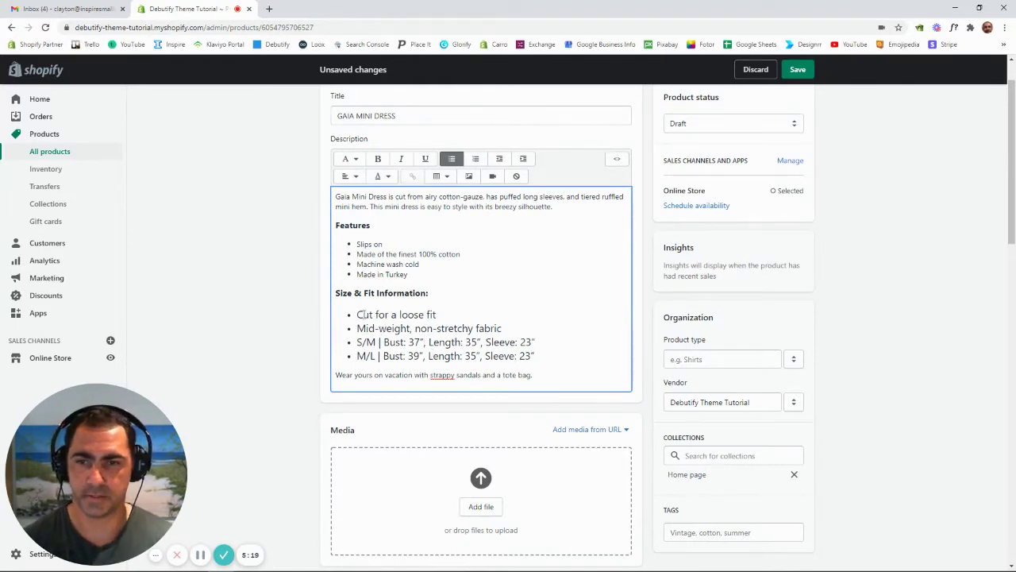
{"action": "left_click_drag", "start_coordinate": [437, 314], "coordinate": [357, 315]}
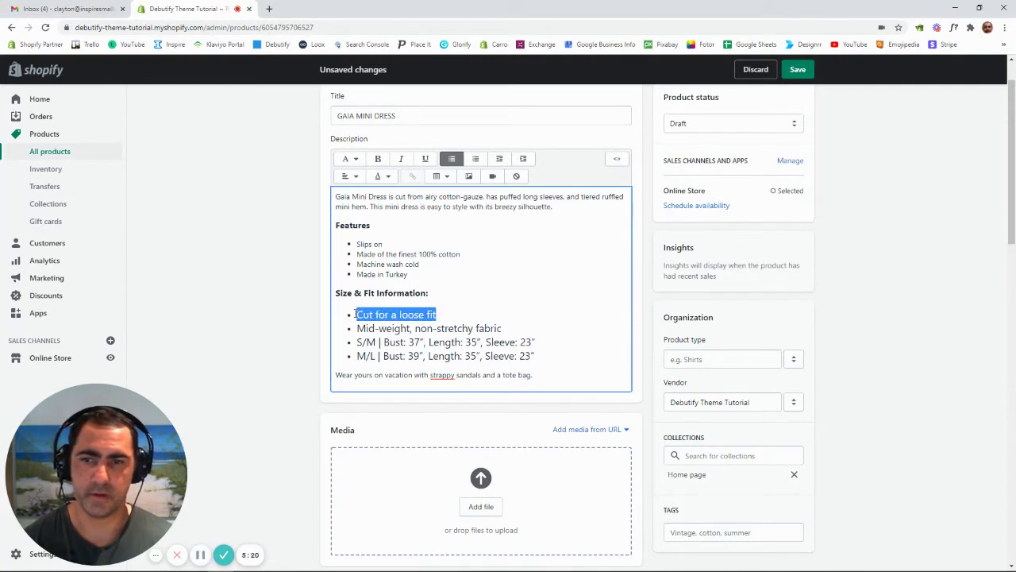
{"action": "left_click", "coordinate": [620, 158]}
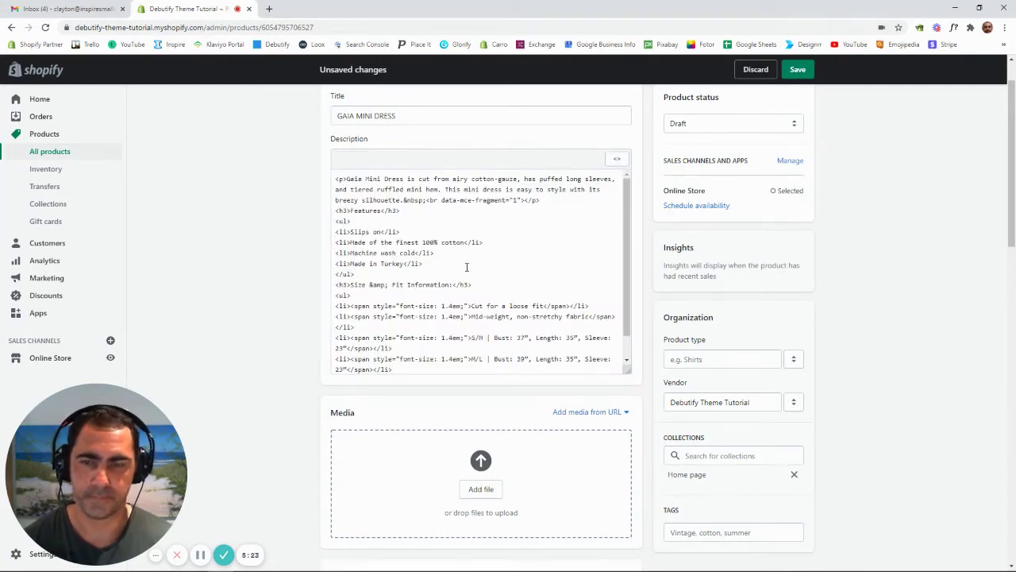
{"action": "key", "text": "ctrl+f"}
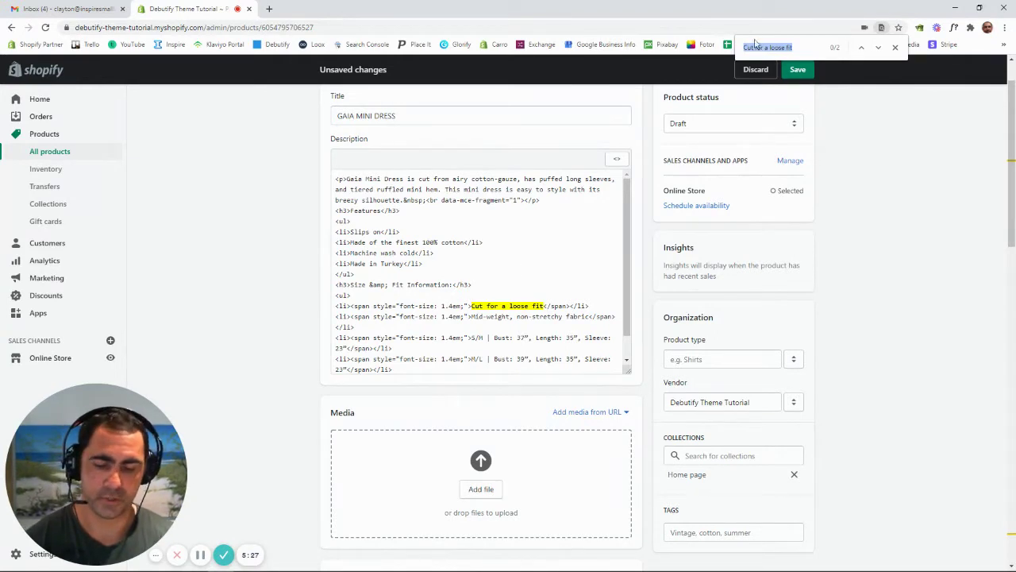
{"action": "left_click", "coordinate": [485, 306]}
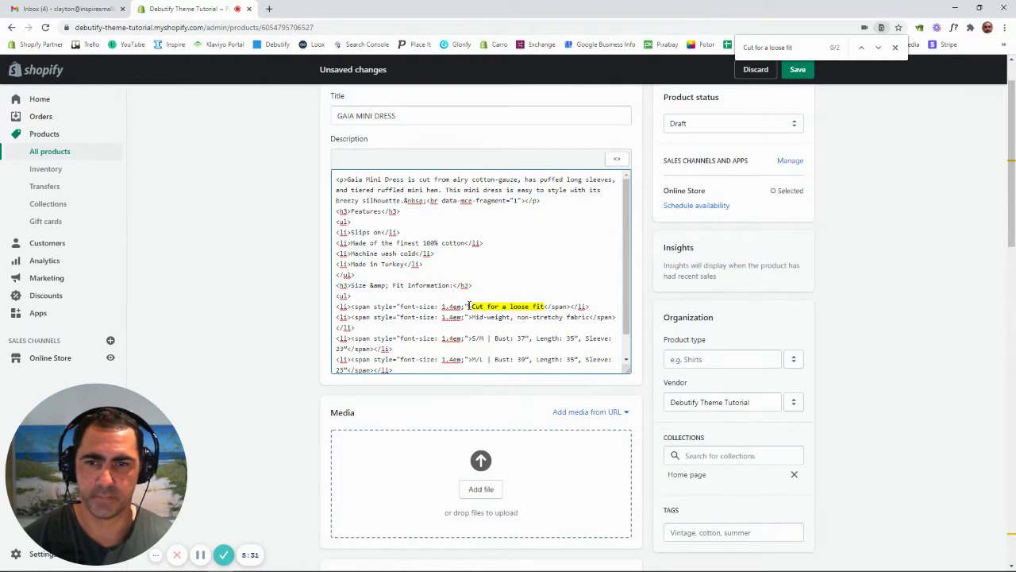
{"action": "left_click_drag", "start_coordinate": [468, 306], "coordinate": [352, 307]}
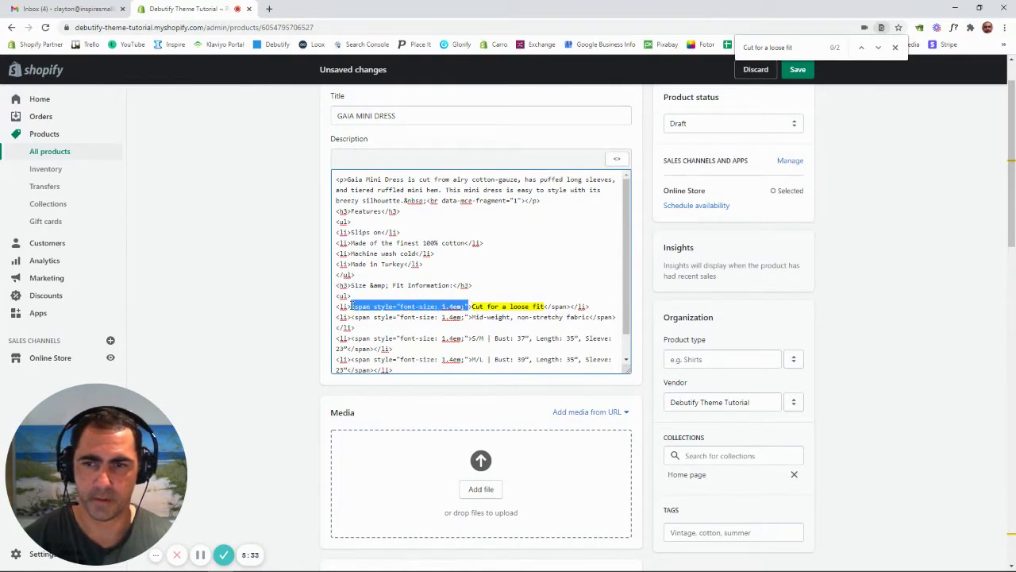
{"action": "key", "text": "BackSpace"}
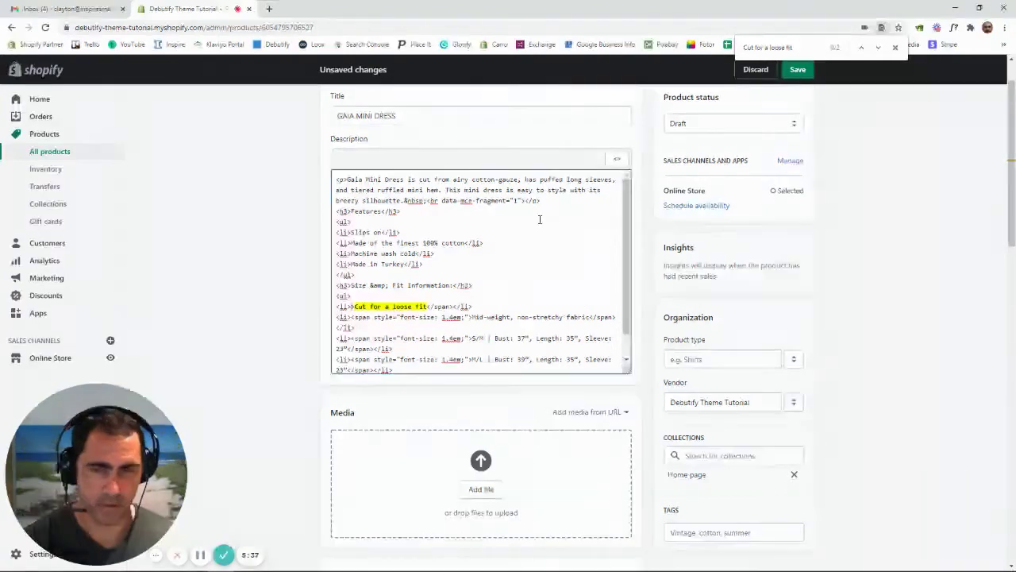
{"action": "left_click", "coordinate": [616, 161]}
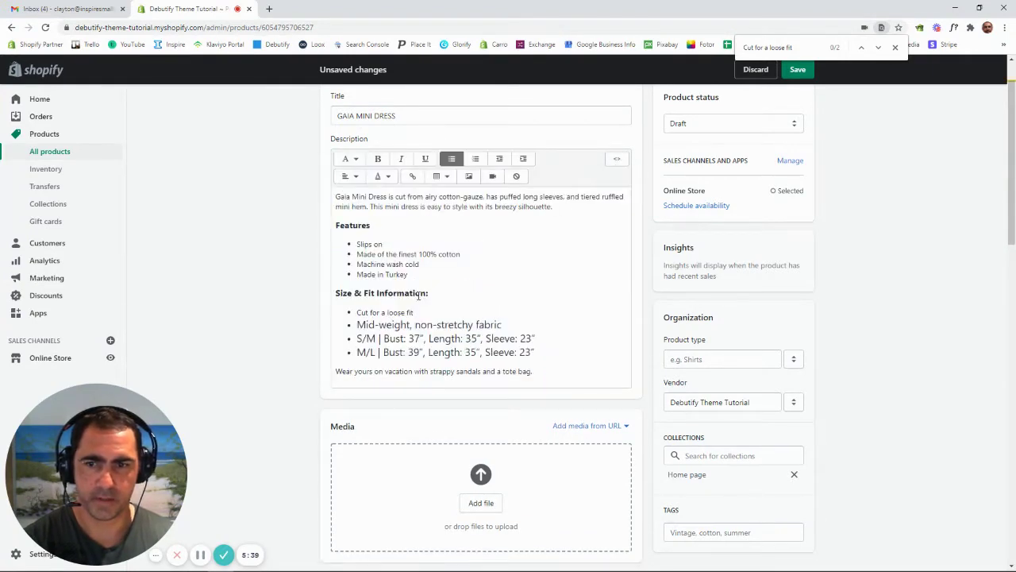
Step: In the description's HTML, delete the 1.4em font-size span tag before "Mid-weight, non-stretchy fabric"
{"action": "left_click", "coordinate": [616, 159]}
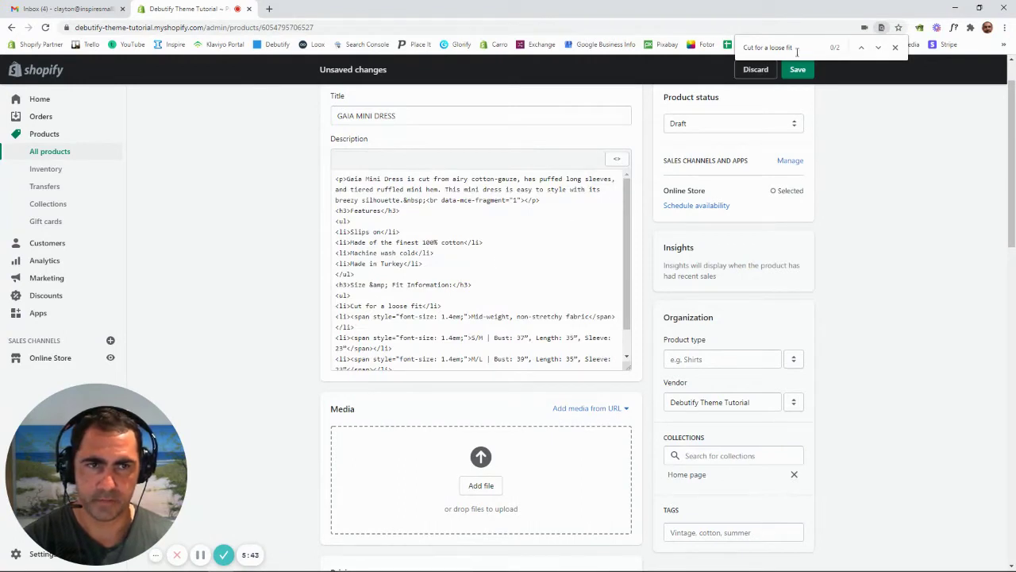
{"action": "key", "text": "BackSpace"}
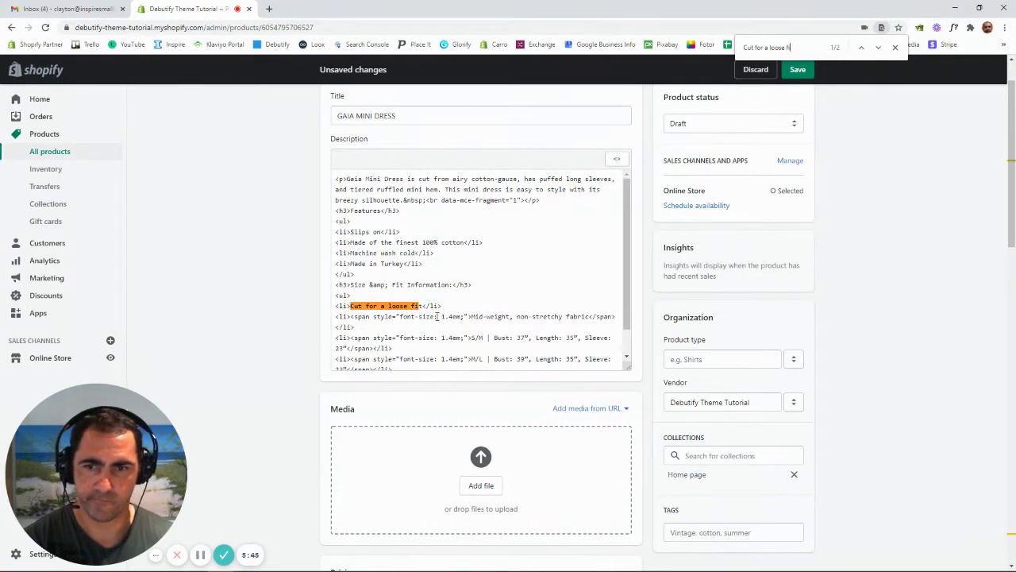
{"action": "left_click_drag", "start_coordinate": [470, 316], "coordinate": [351, 317]}
{"action": "key", "text": "BackSpace"}
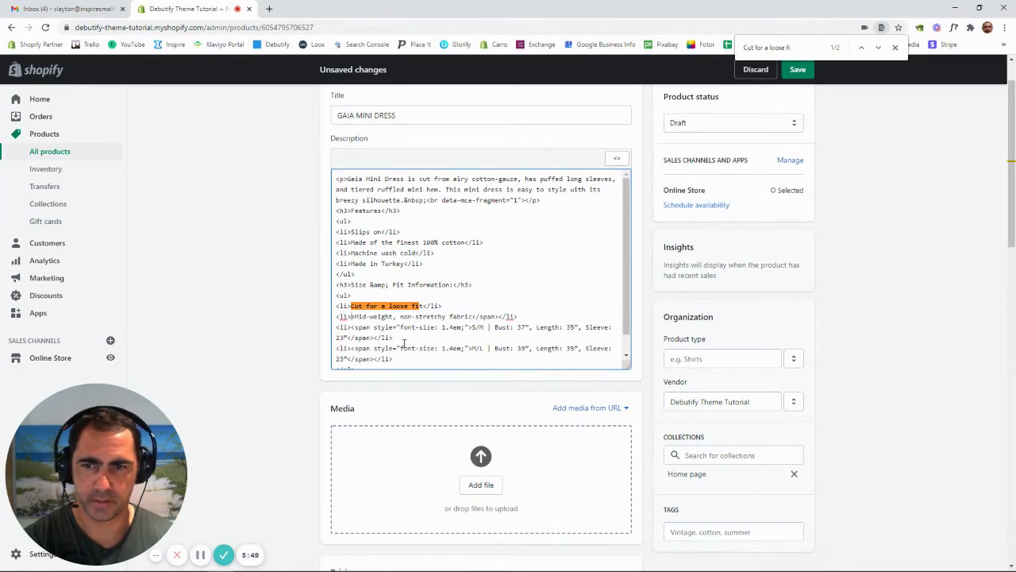
{"action": "key", "text": "Delete"}
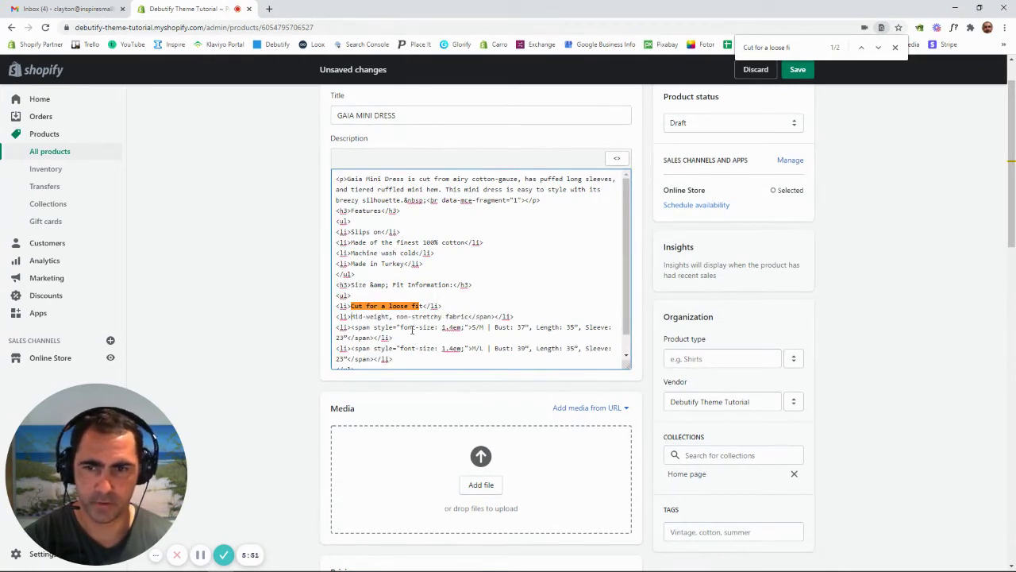
Step: Delete the 1.4em font-size span tags before the S/M and M/L size lines and return to the formatted view
{"action": "left_click_drag", "start_coordinate": [470, 326], "coordinate": [351, 326]}
{"action": "key", "text": "BackSpace"}
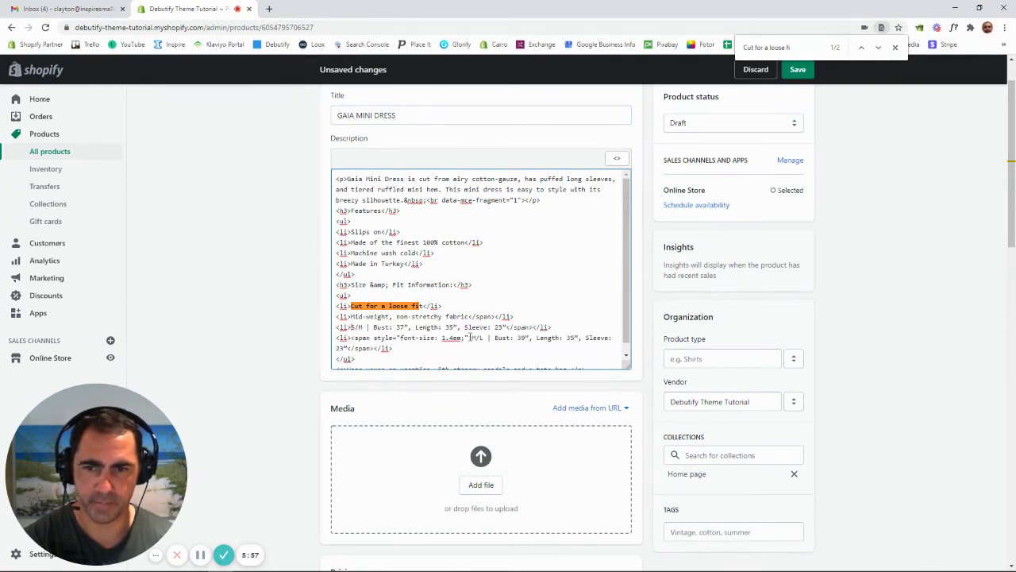
{"action": "left_click_drag", "start_coordinate": [470, 337], "coordinate": [354, 337]}
{"action": "key", "text": "BackSpace"}
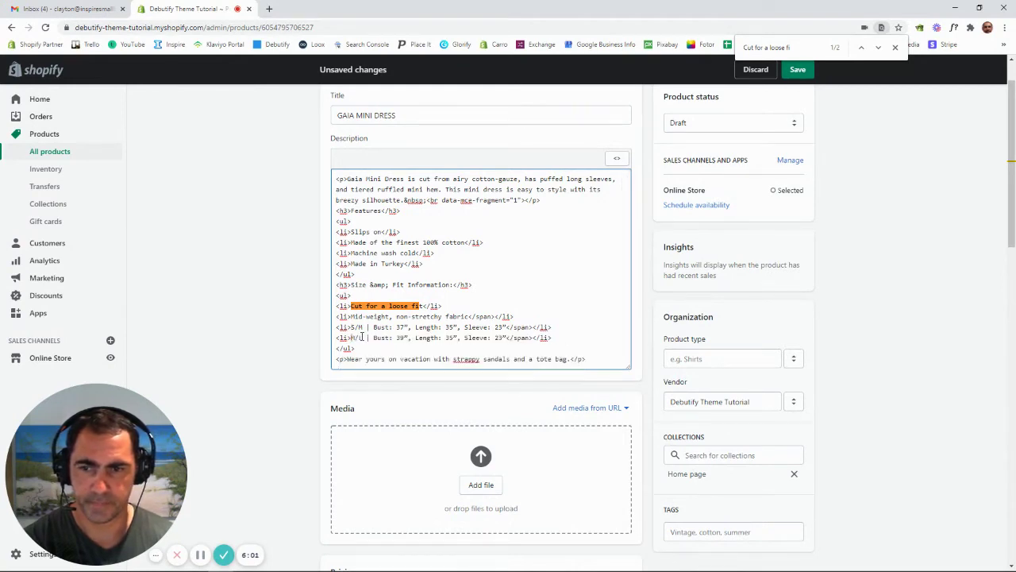
{"action": "left_click", "coordinate": [617, 158]}
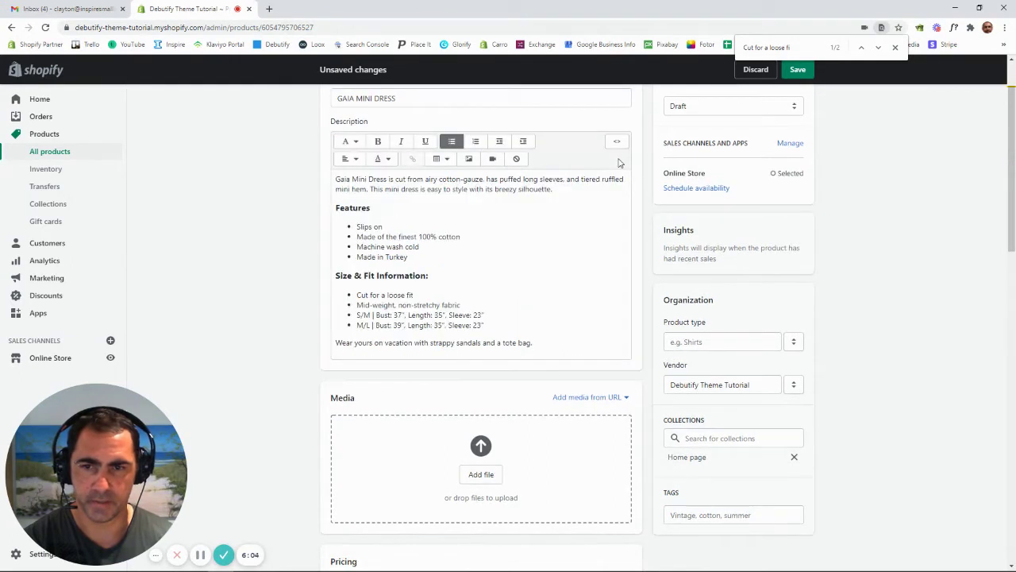
Step: Make the closing line "Wear yours on vacation with strappy sandals and a tote bag." bold
{"action": "left_click", "coordinate": [487, 316]}
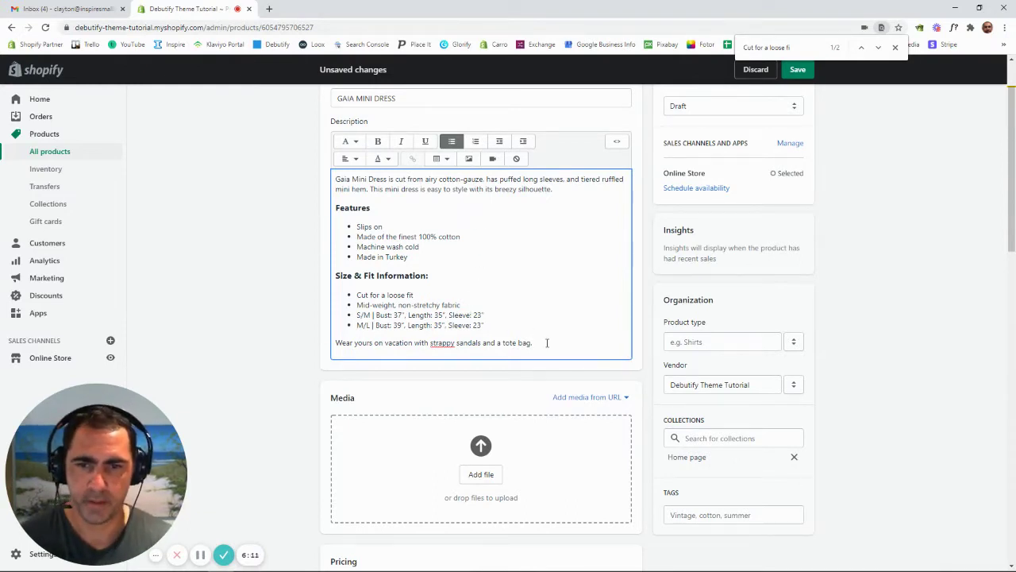
{"action": "left_click_drag", "start_coordinate": [547, 343], "coordinate": [332, 343]}
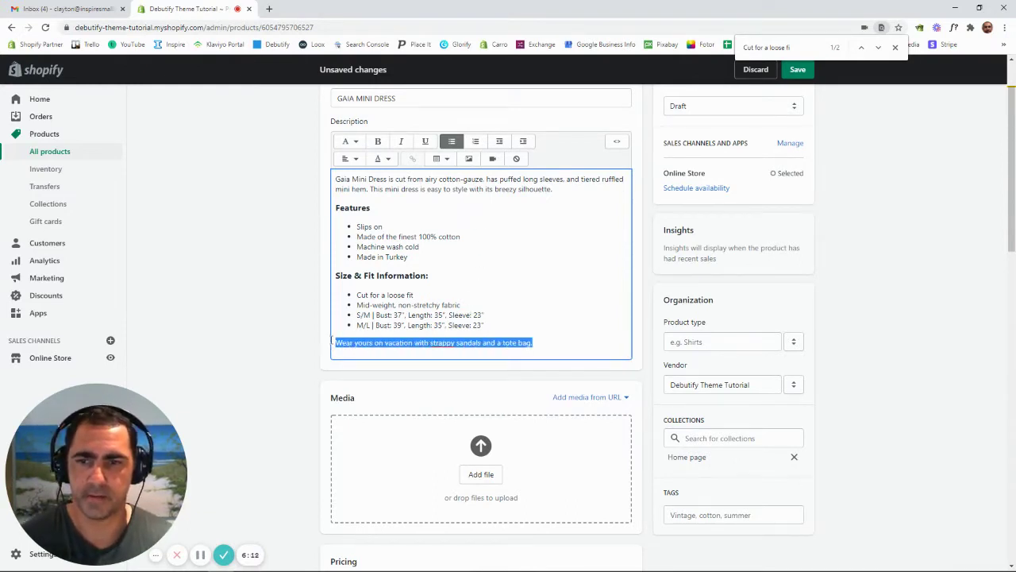
{"action": "left_click", "coordinate": [379, 141]}
{"action": "left_click", "coordinate": [567, 341]}
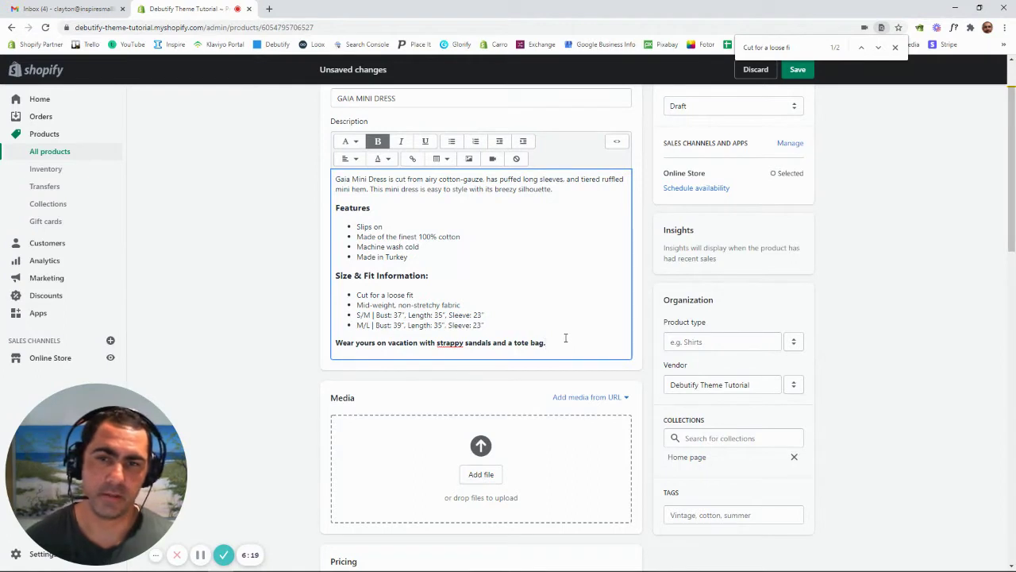
Step: Upload all five images from the desktop's GAIA MINI DRESS folder to the product's media
{"action": "scroll", "coordinate": [564, 331], "scroll_direction": "down", "scroll_amount": 3}
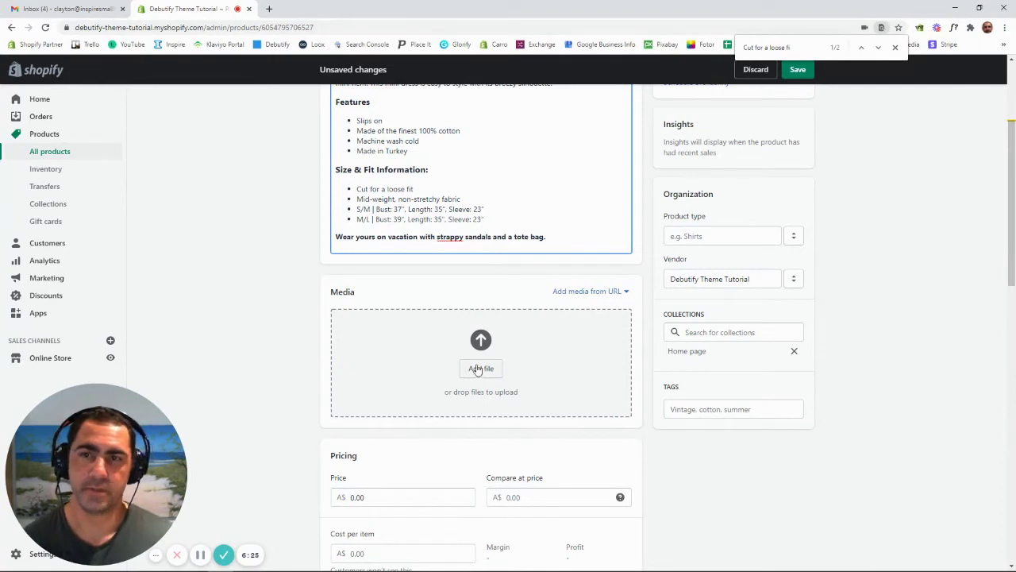
{"action": "left_click", "coordinate": [480, 370]}
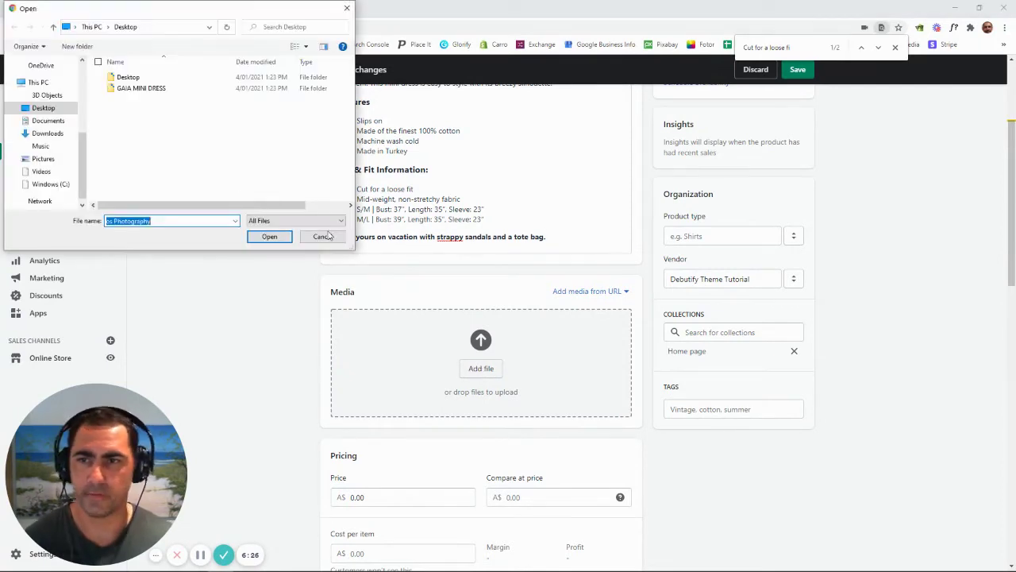
{"action": "double_click", "coordinate": [156, 90]}
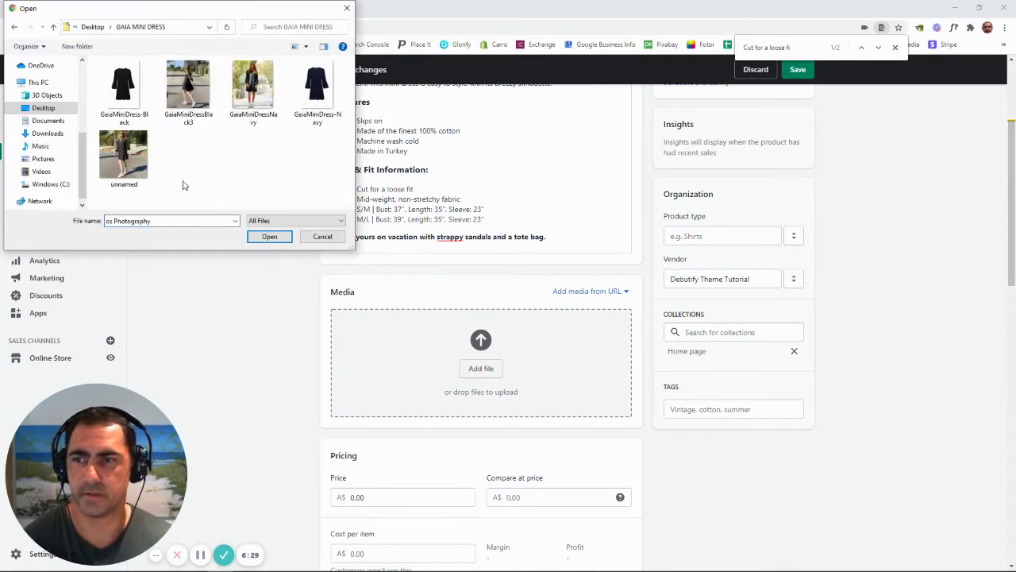
{"action": "left_click_drag", "start_coordinate": [326, 174], "coordinate": [99, 73]}
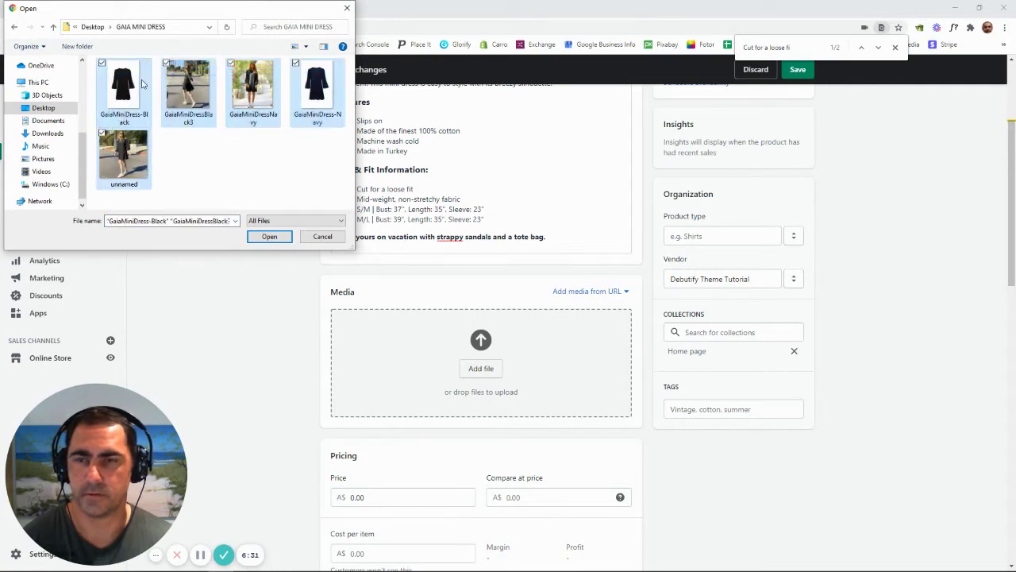
{"action": "left_click", "coordinate": [269, 236]}
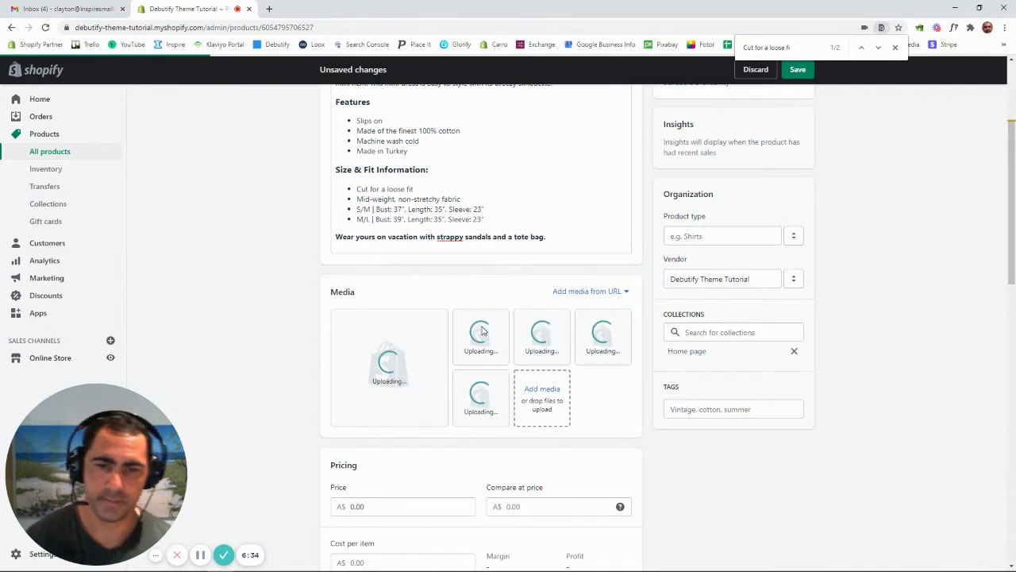
Step: Reorder the product images so the three model photos come first, led by the walking shot, ahead of the plain black and navy dress images
{"action": "scroll", "coordinate": [498, 279], "scroll_direction": "down", "scroll_amount": 1}
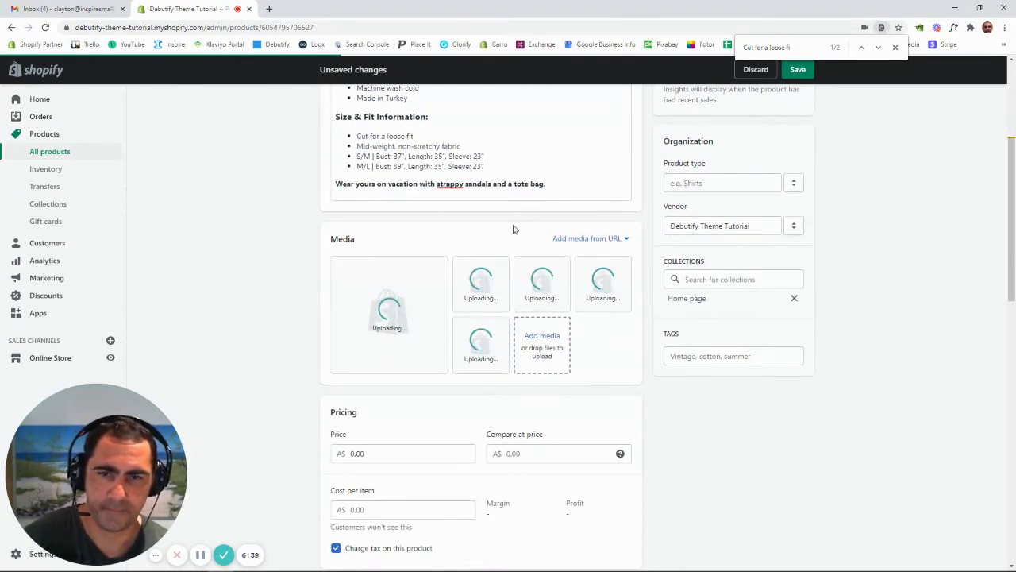
{"action": "scroll", "coordinate": [514, 229], "scroll_direction": "down", "scroll_amount": 1}
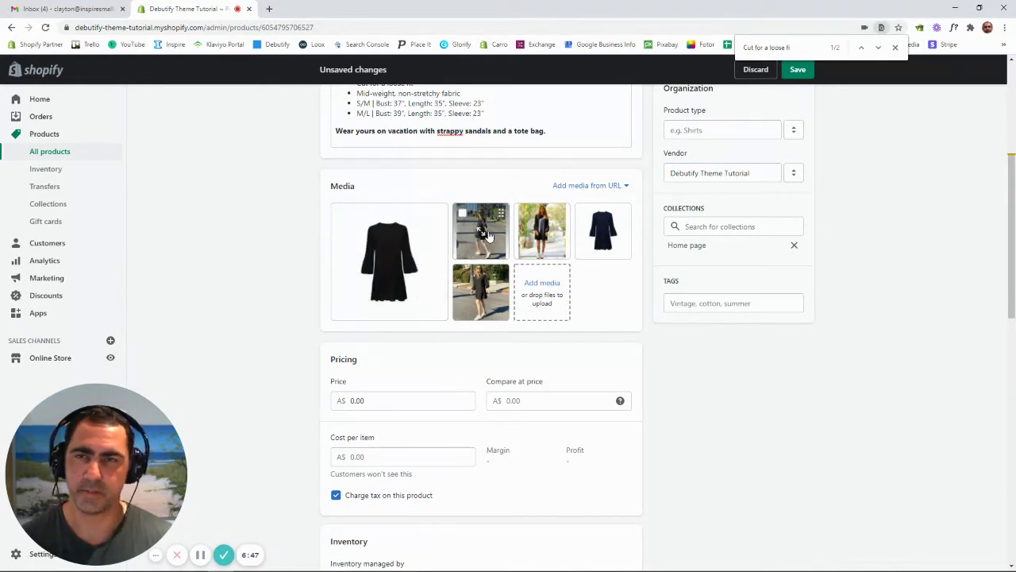
{"action": "left_click_drag", "start_coordinate": [488, 233], "coordinate": [373, 242]}
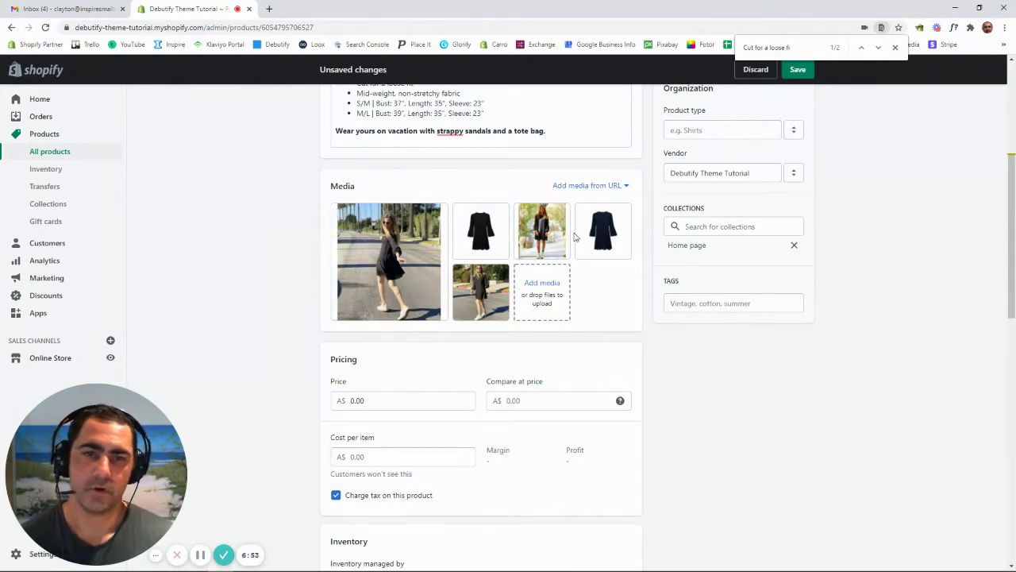
{"action": "left_click_drag", "start_coordinate": [553, 242], "coordinate": [480, 243]}
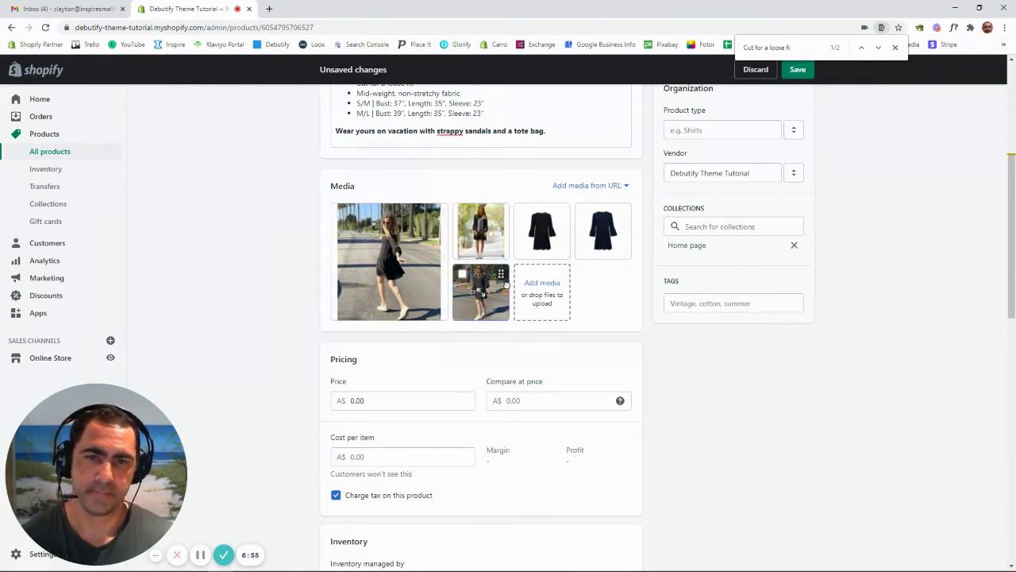
{"action": "left_click_drag", "start_coordinate": [486, 313], "coordinate": [542, 232]}
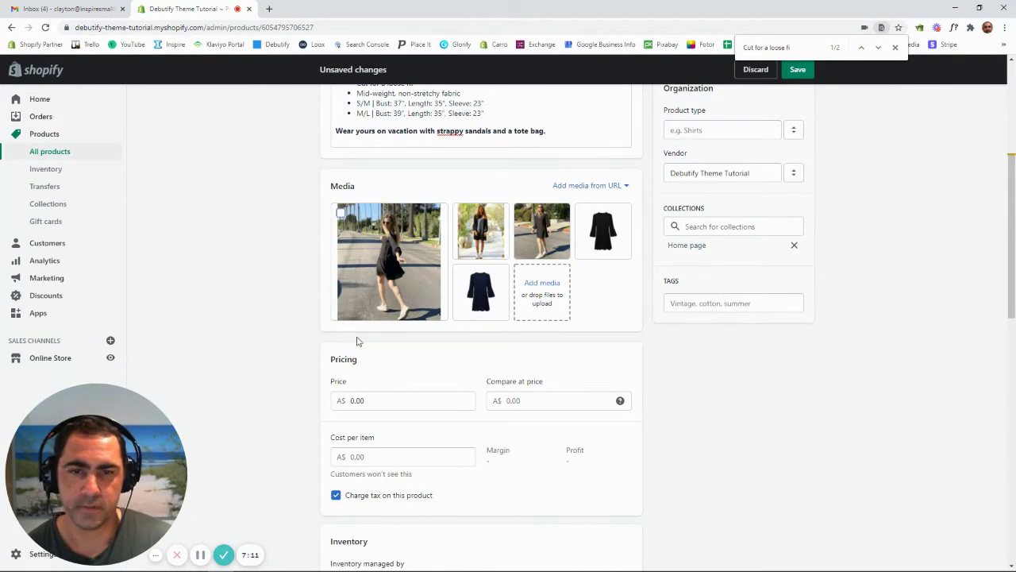
Step: Set the product's price to A$39.95 and its compare-at price to A$49.95
{"action": "scroll", "coordinate": [425, 365], "scroll_direction": "down", "scroll_amount": 1}
{"action": "scroll", "coordinate": [425, 364], "scroll_direction": "down", "scroll_amount": 1}
{"action": "left_click", "coordinate": [392, 296]}
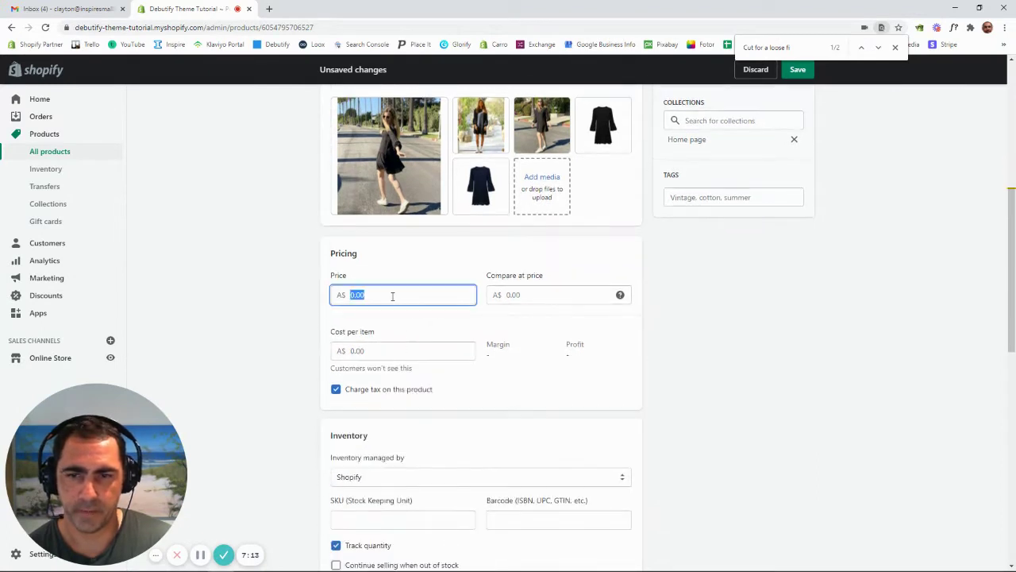
{"action": "type", "text": "39"}
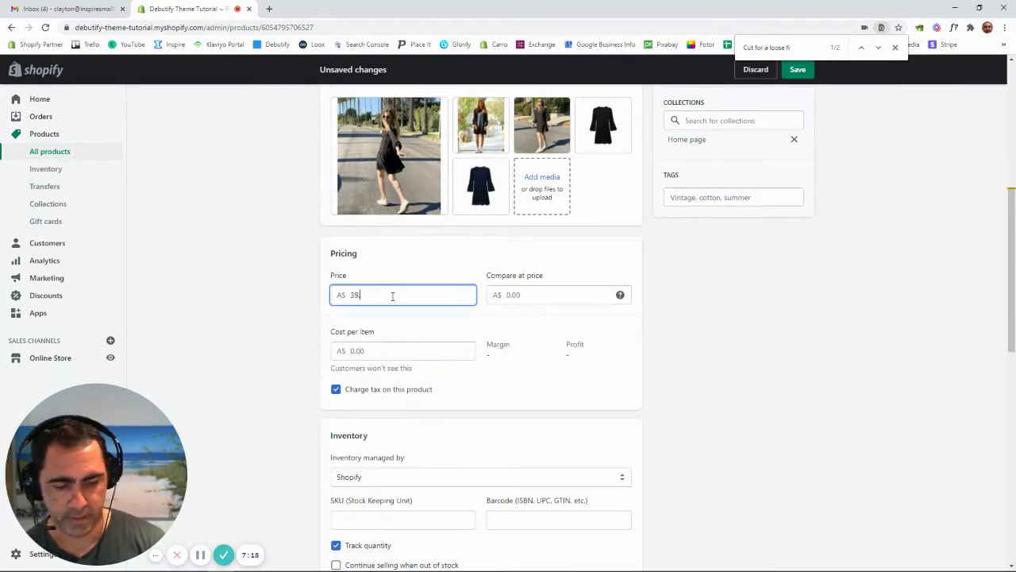
{"action": "type", "text": ".95"}
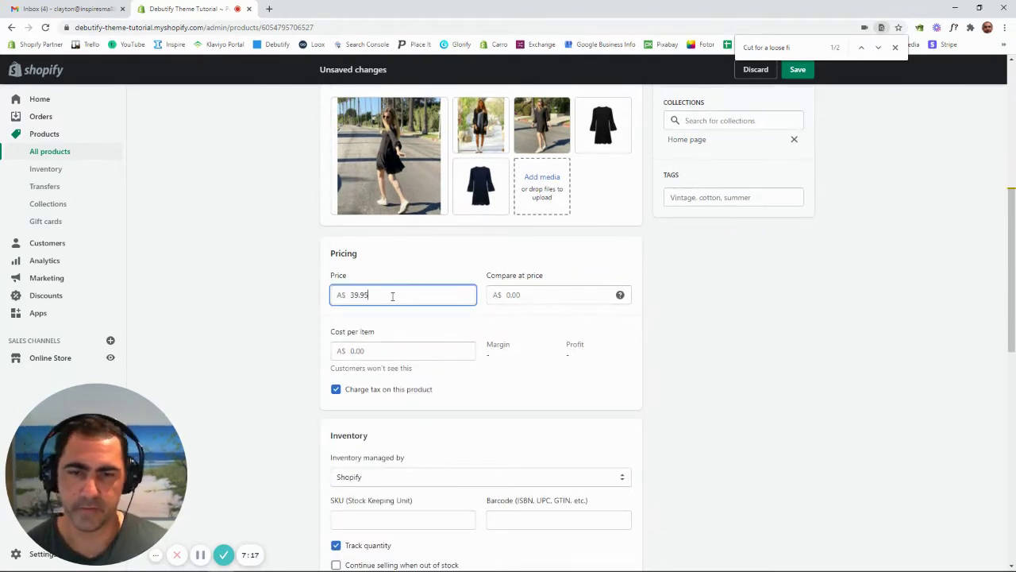
{"action": "left_click", "coordinate": [546, 298]}
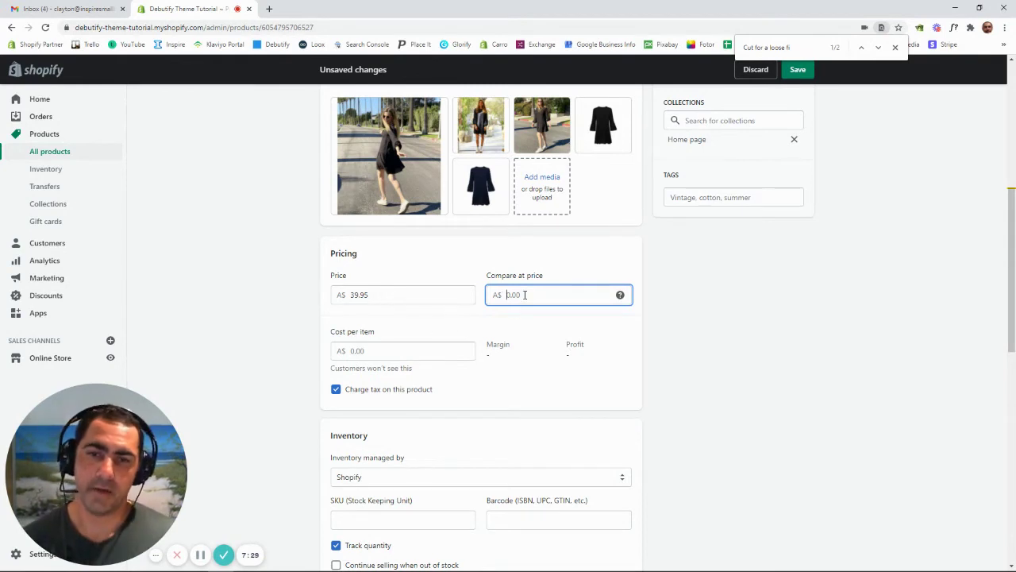
{"action": "type", "text": "49"}
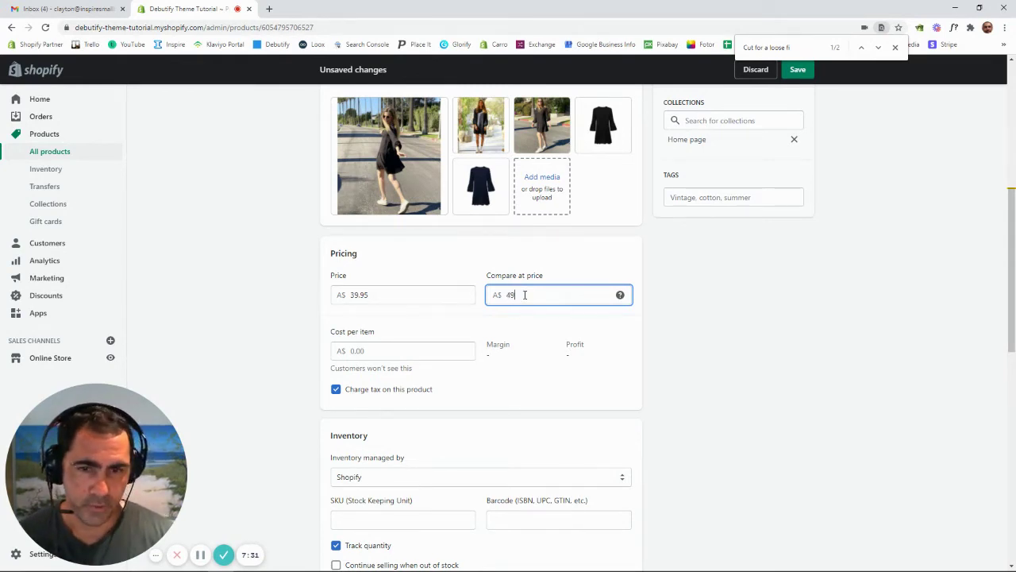
{"action": "type", "text": ".95"}
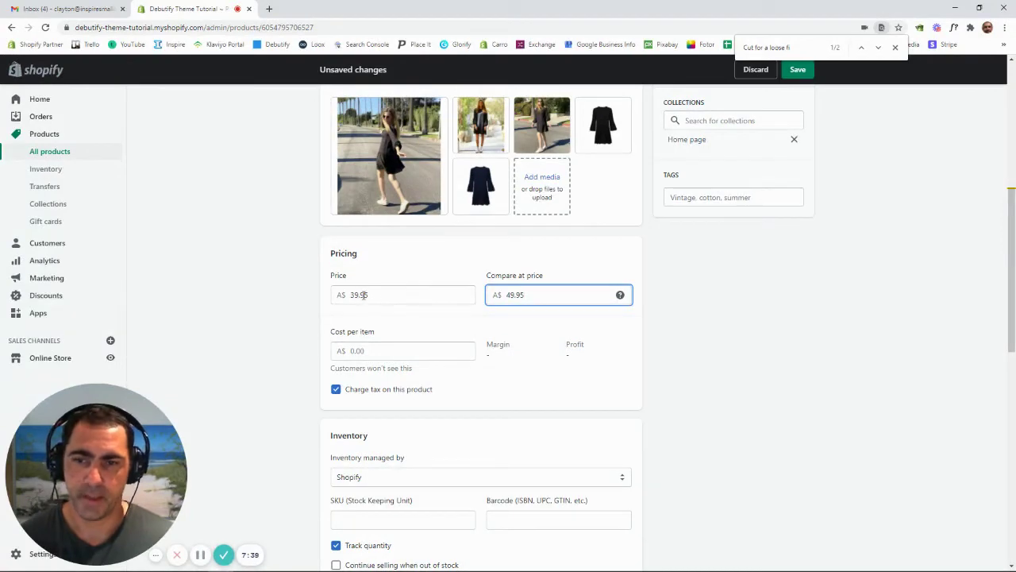
Step: Save the product and preview its store page, checking the price, images and description layout
{"action": "left_click", "coordinate": [813, 73]}
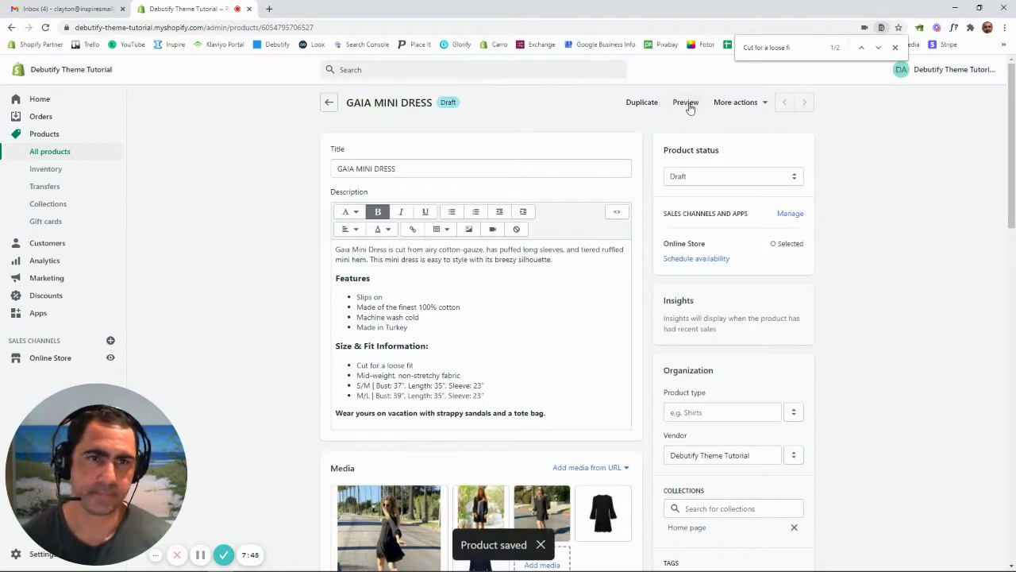
{"action": "left_click", "coordinate": [699, 116]}
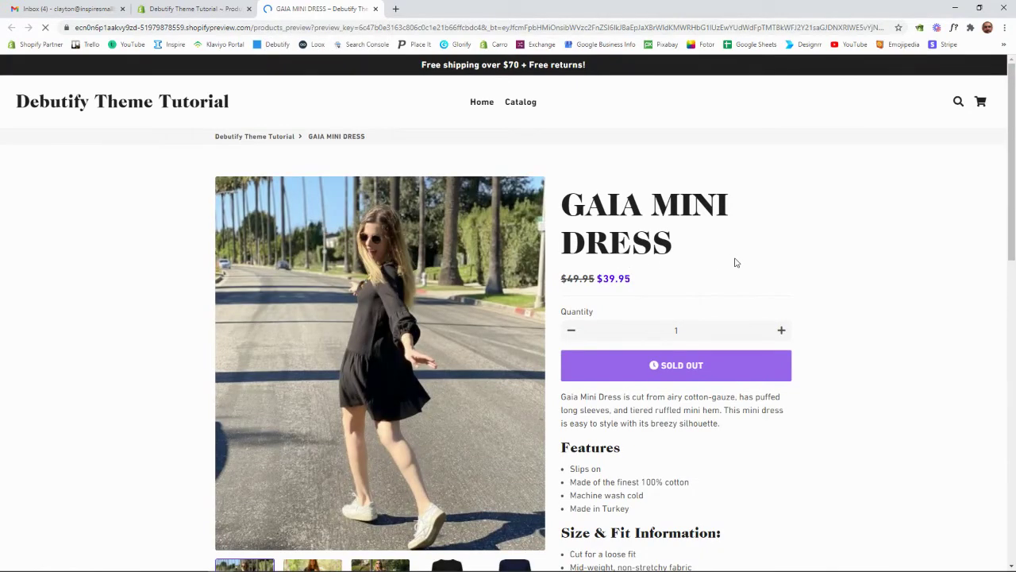
{"action": "scroll", "coordinate": [734, 264], "scroll_direction": "down", "scroll_amount": 1}
{"action": "scroll", "coordinate": [736, 278], "scroll_direction": "down", "scroll_amount": 2}
{"action": "scroll", "coordinate": [737, 288], "scroll_direction": "up", "scroll_amount": 1}
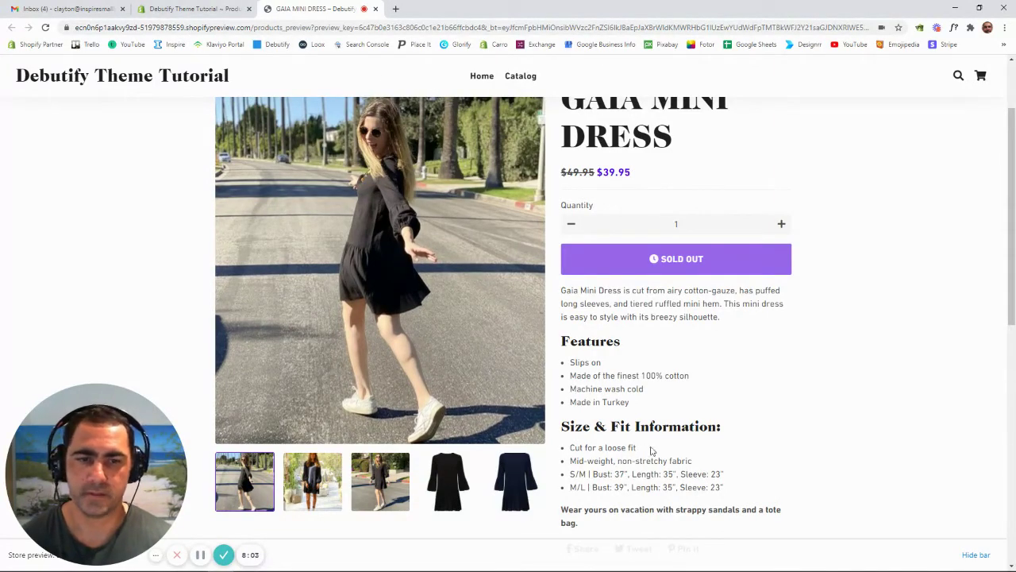
Step: Back in the product editor, set the cost per item to A$10 and turn off charging tax on this product
{"action": "left_click", "coordinate": [204, 8]}
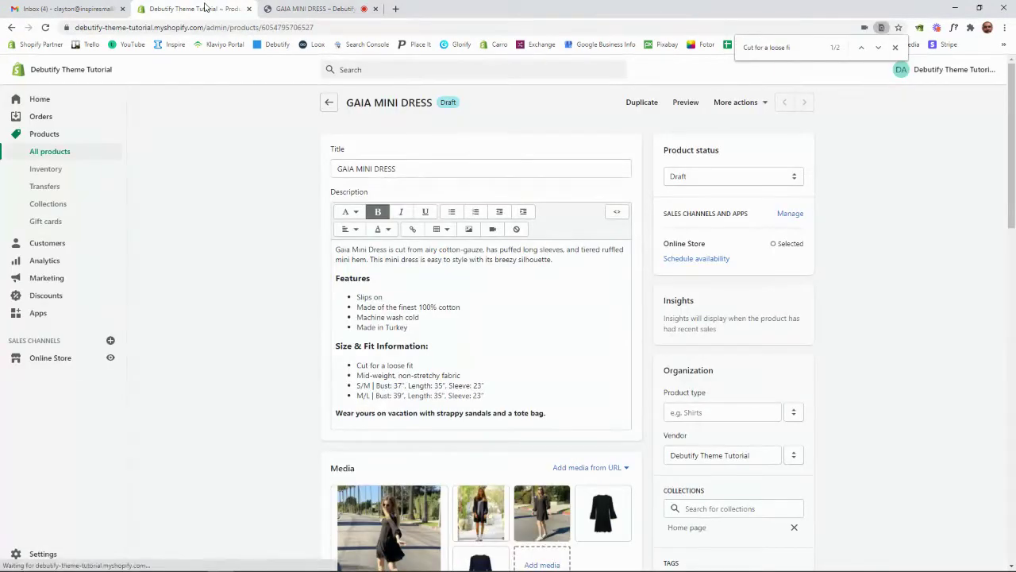
{"action": "scroll", "coordinate": [666, 294], "scroll_direction": "down", "scroll_amount": 5}
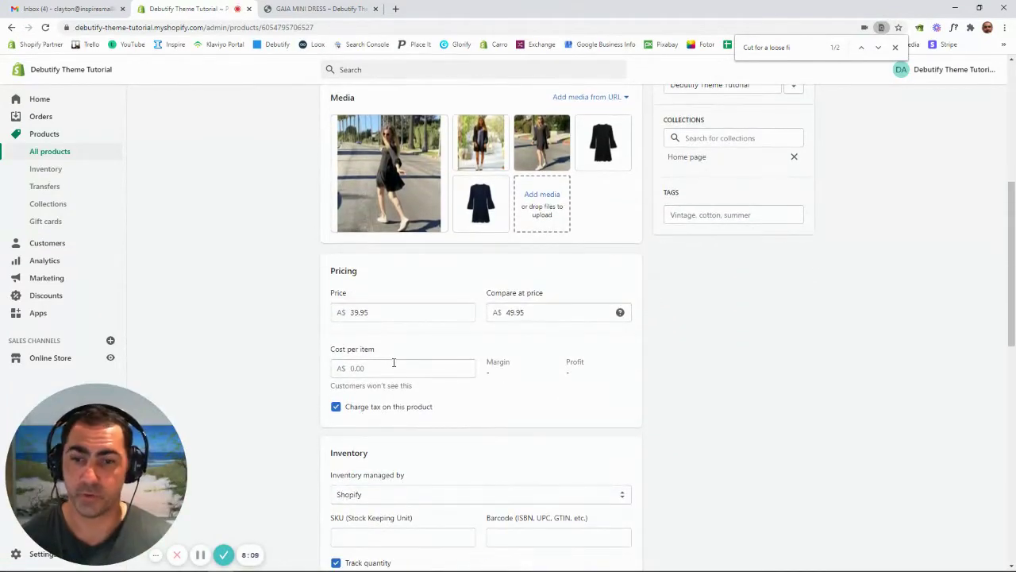
{"action": "left_click", "coordinate": [393, 363]}
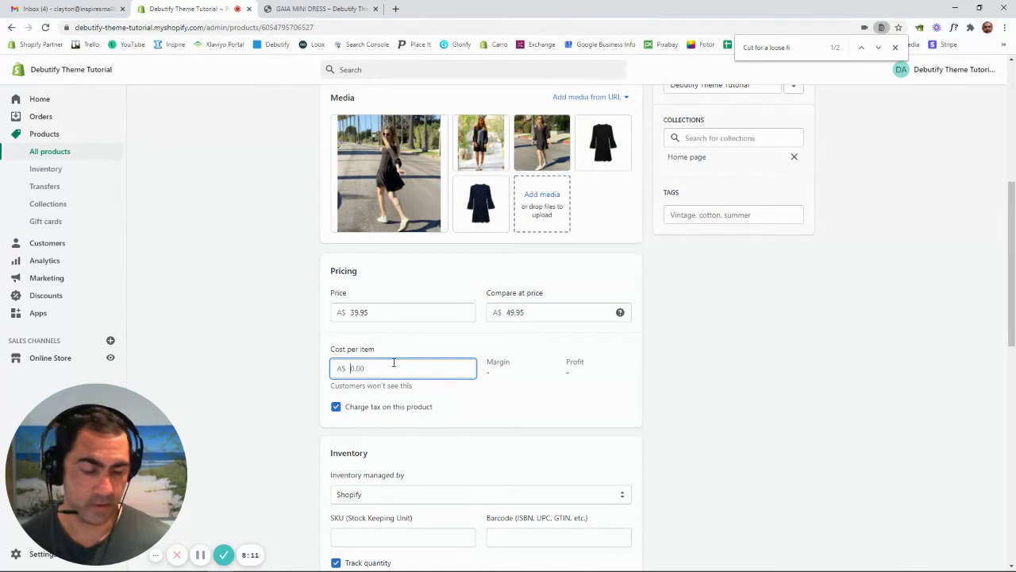
{"action": "type", "text": "10"}
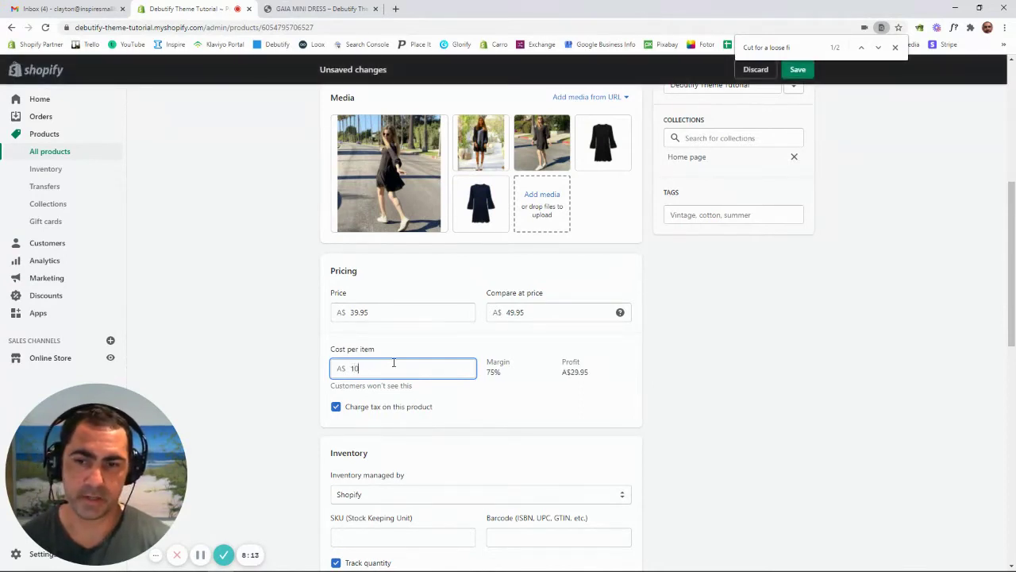
{"action": "left_click", "coordinate": [336, 407]}
{"action": "scroll", "coordinate": [484, 370], "scroll_direction": "down", "scroll_amount": 1}
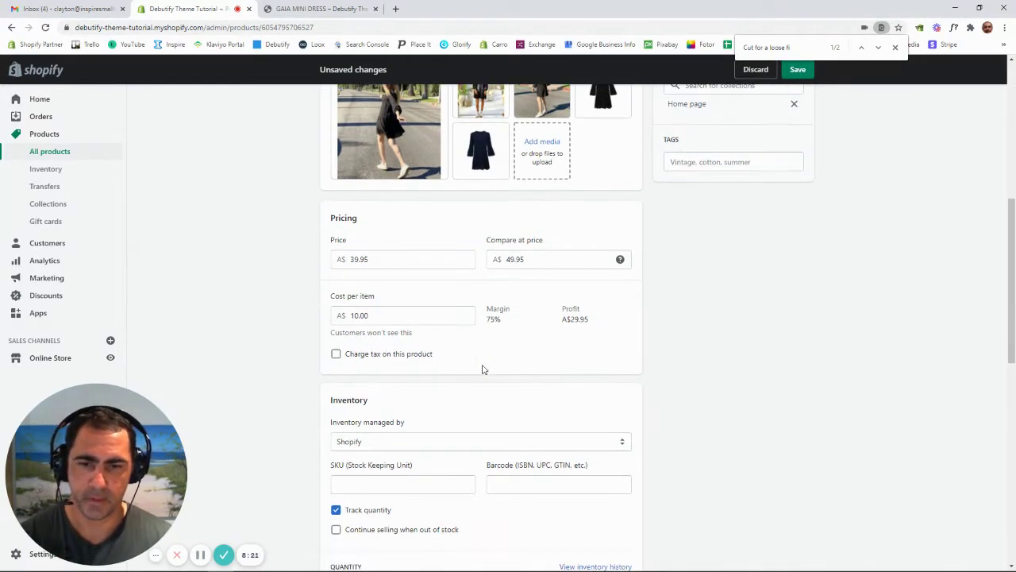
{"action": "scroll", "coordinate": [485, 367], "scroll_direction": "down", "scroll_amount": 4}
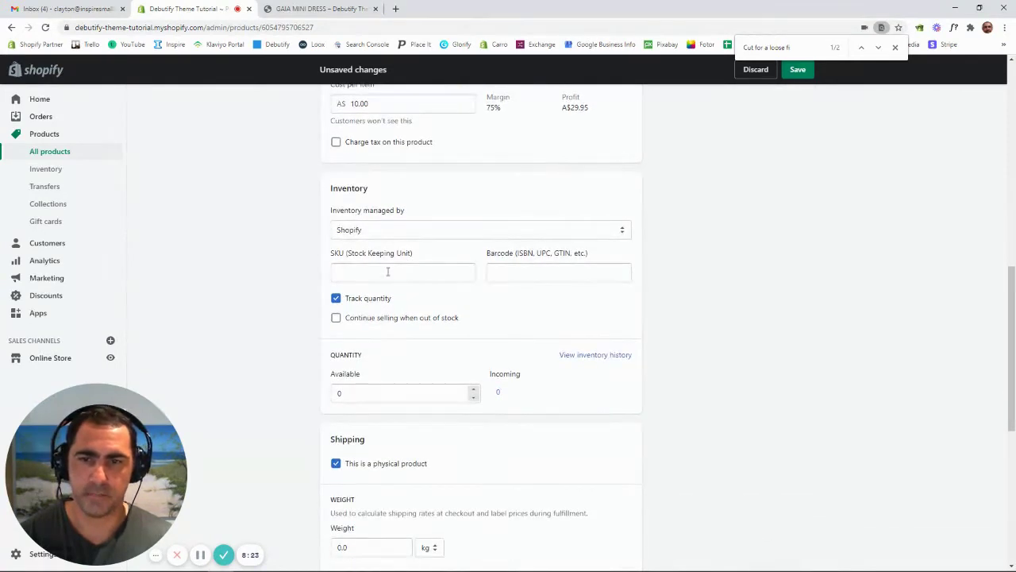
Step: Set the product's available inventory quantity to 10
{"action": "left_click", "coordinate": [375, 270]}
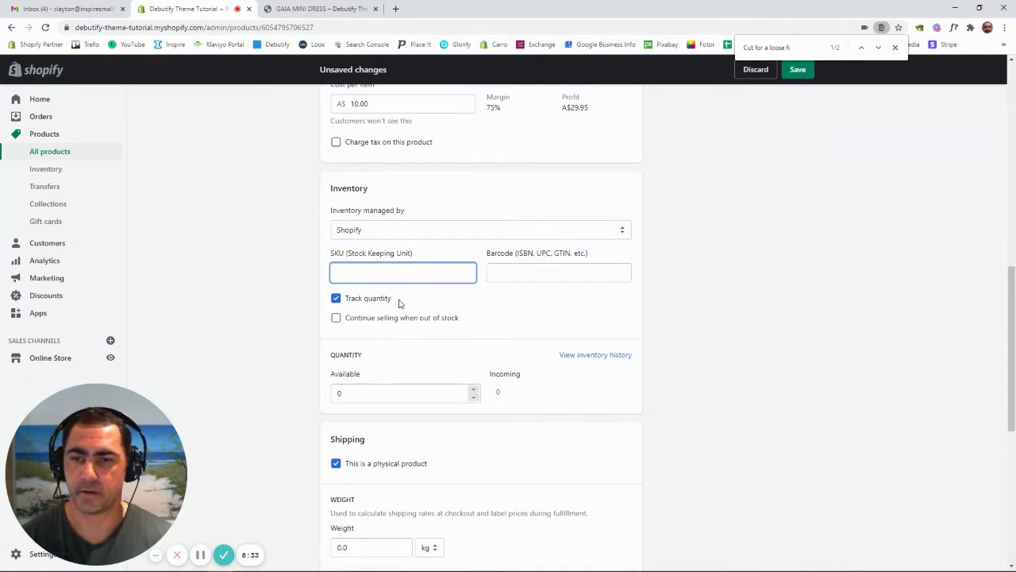
{"action": "left_click", "coordinate": [360, 393]}
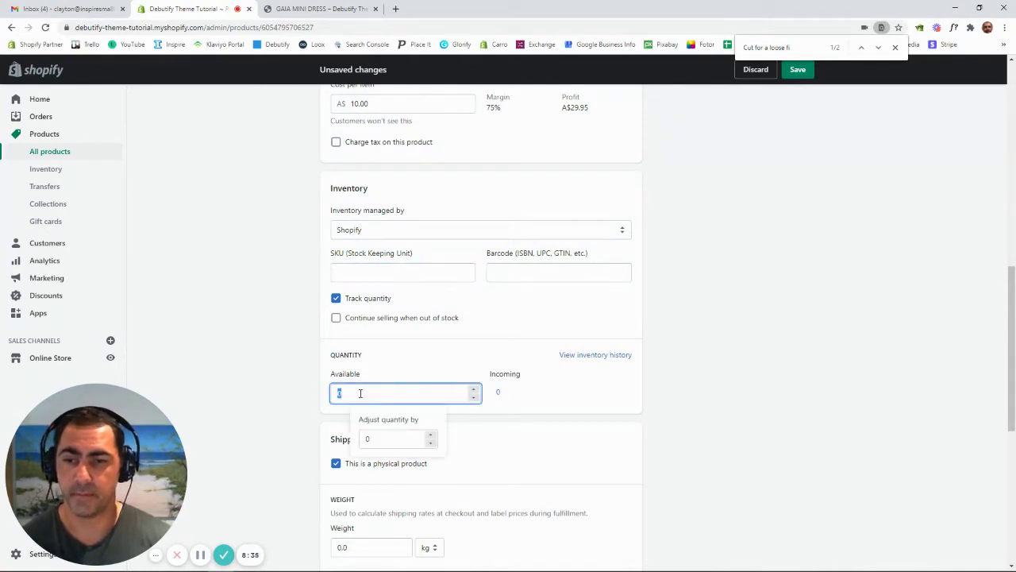
{"action": "type", "text": "10"}
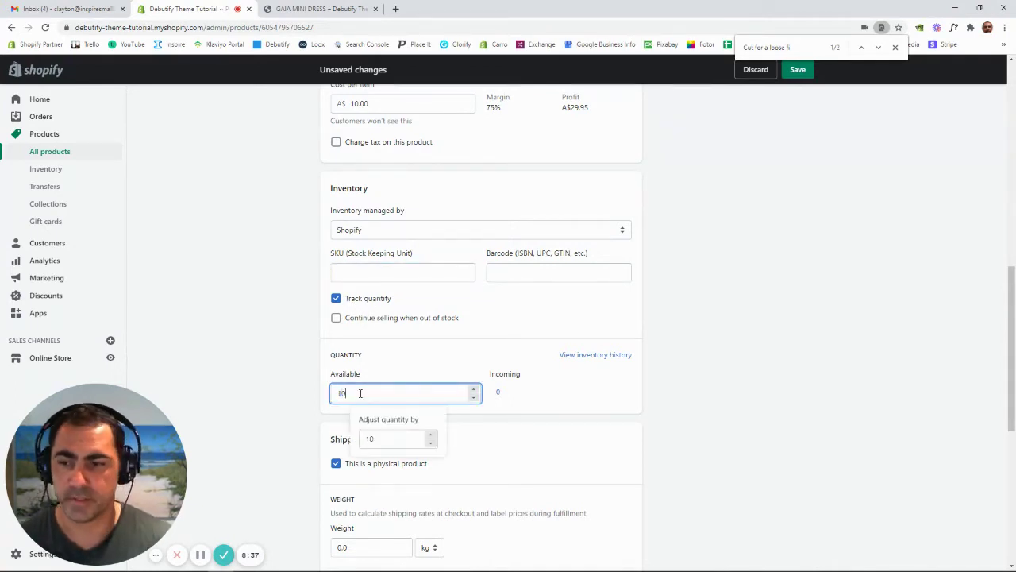
{"action": "left_click", "coordinate": [288, 354]}
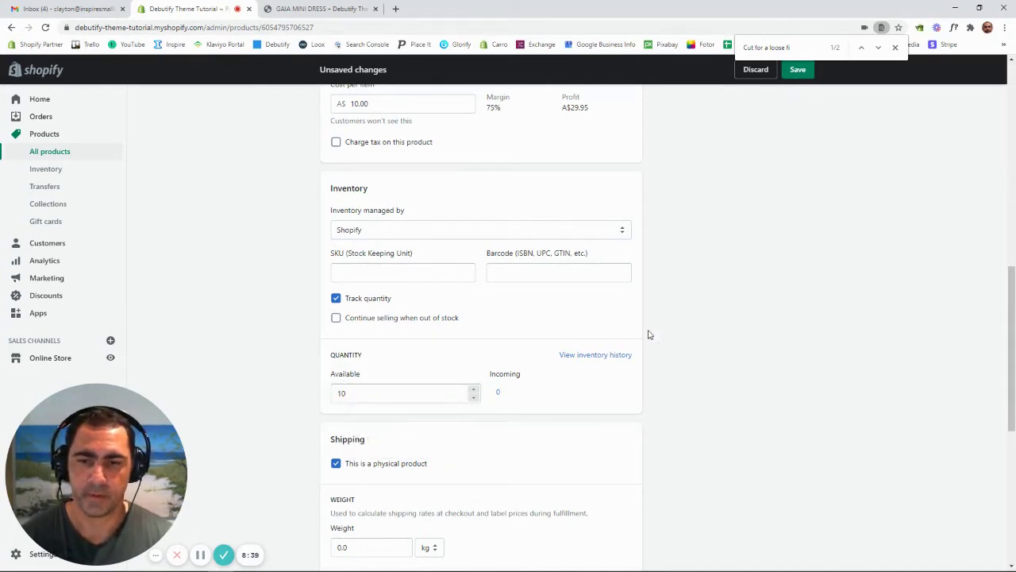
Step: Set the product's shipping weight to 0.2 kg
{"action": "scroll", "coordinate": [650, 334], "scroll_direction": "down", "scroll_amount": 2}
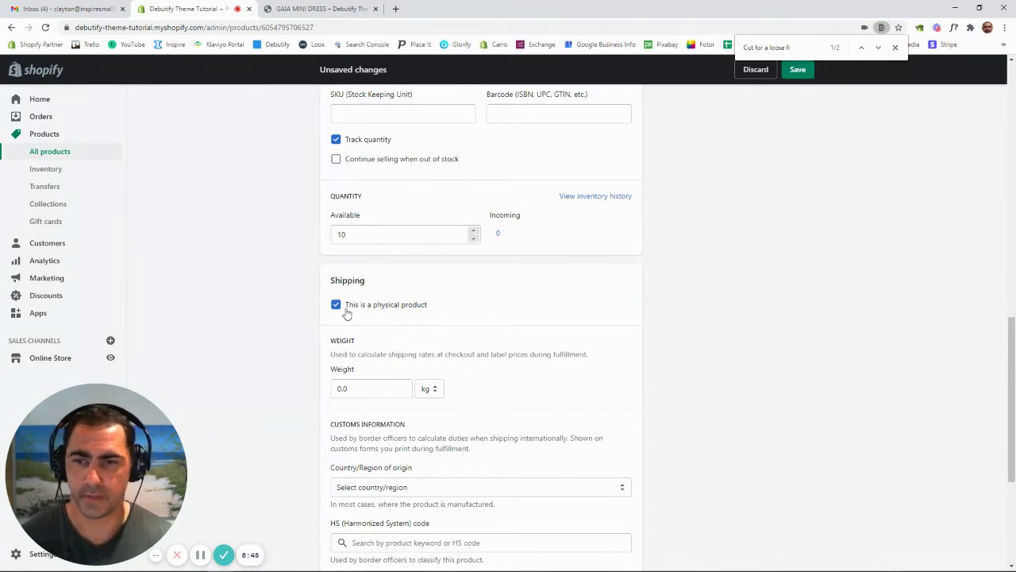
{"action": "scroll", "coordinate": [423, 308], "scroll_direction": "down", "scroll_amount": 1}
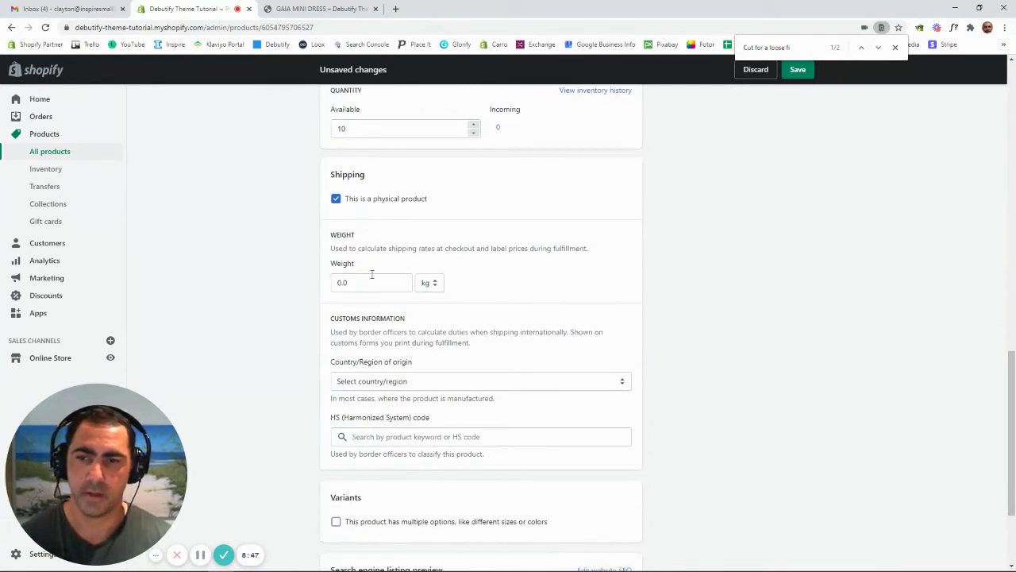
{"action": "left_click", "coordinate": [399, 289]}
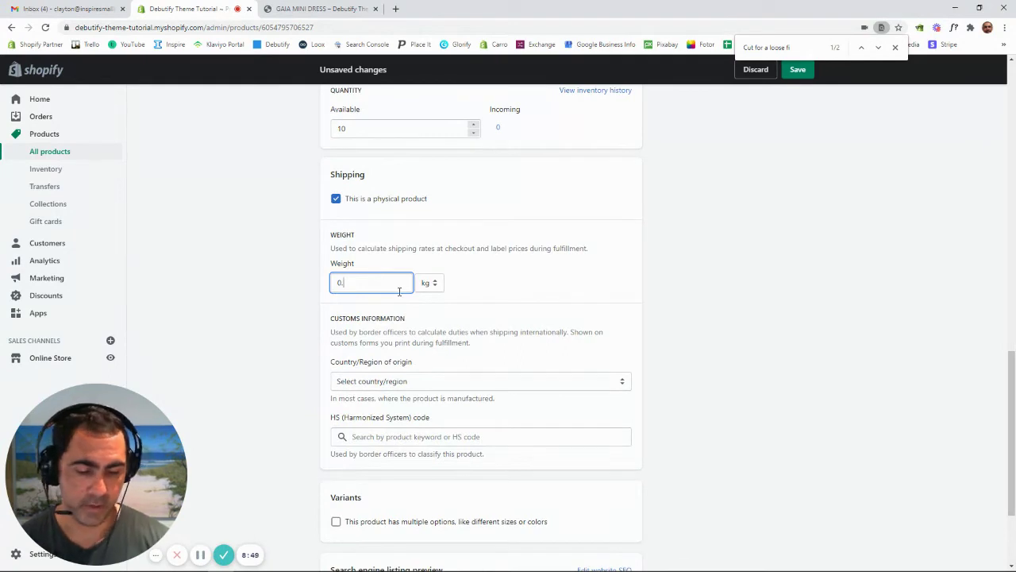
{"action": "type", "text": "20"}
{"action": "left_click", "coordinate": [496, 272]}
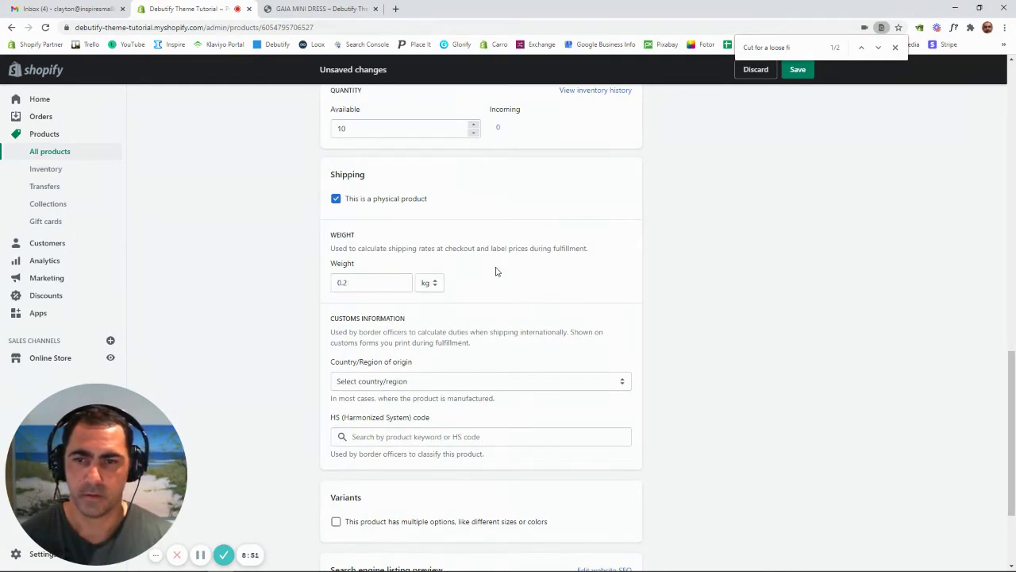
Step: Look over the remaining shipping, customs, variants and search listing sections, and save the product
{"action": "scroll", "coordinate": [500, 270], "scroll_direction": "down", "scroll_amount": 2}
{"action": "scroll", "coordinate": [500, 270], "scroll_direction": "up", "scroll_amount": 1}
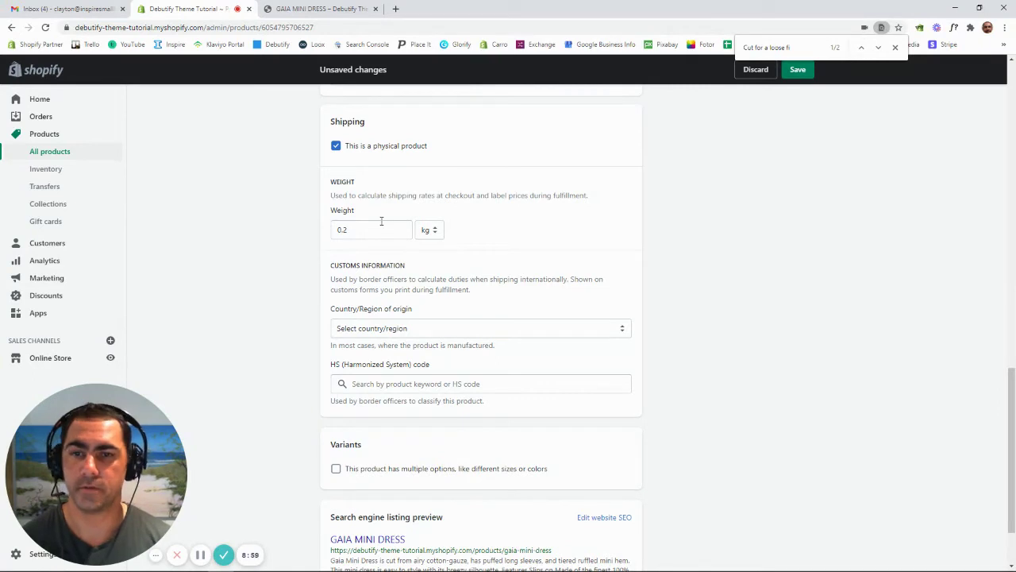
{"action": "scroll", "coordinate": [487, 284], "scroll_direction": "down", "scroll_amount": 1}
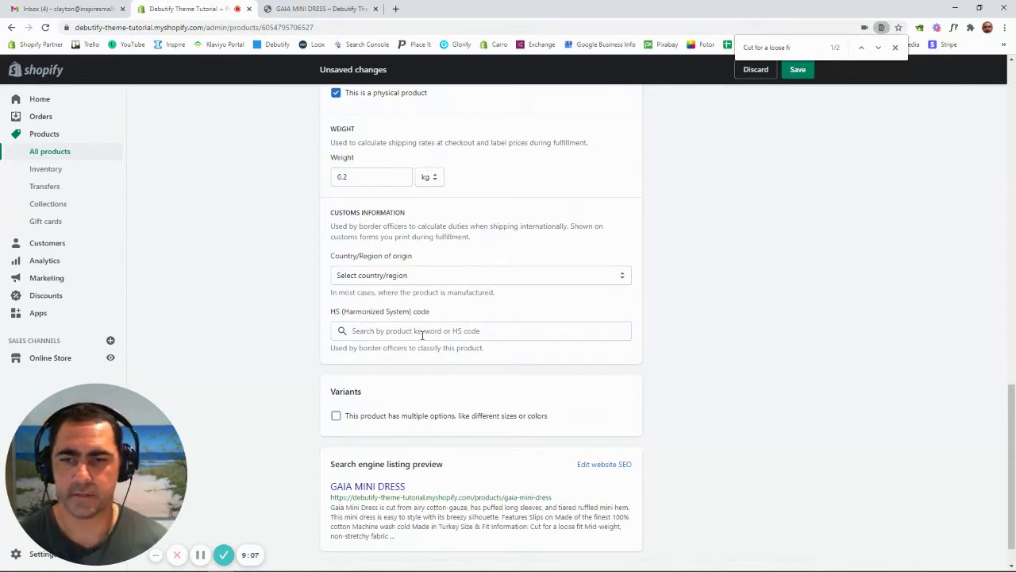
{"action": "scroll", "coordinate": [486, 305], "scroll_direction": "down", "scroll_amount": 1}
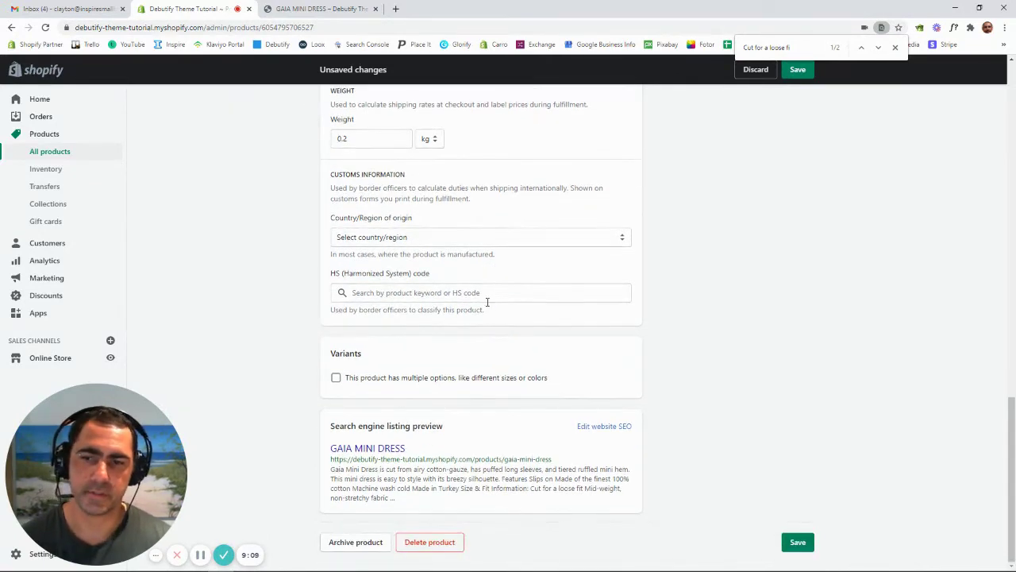
{"action": "scroll", "coordinate": [669, 295], "scroll_direction": "up", "scroll_amount": 10}
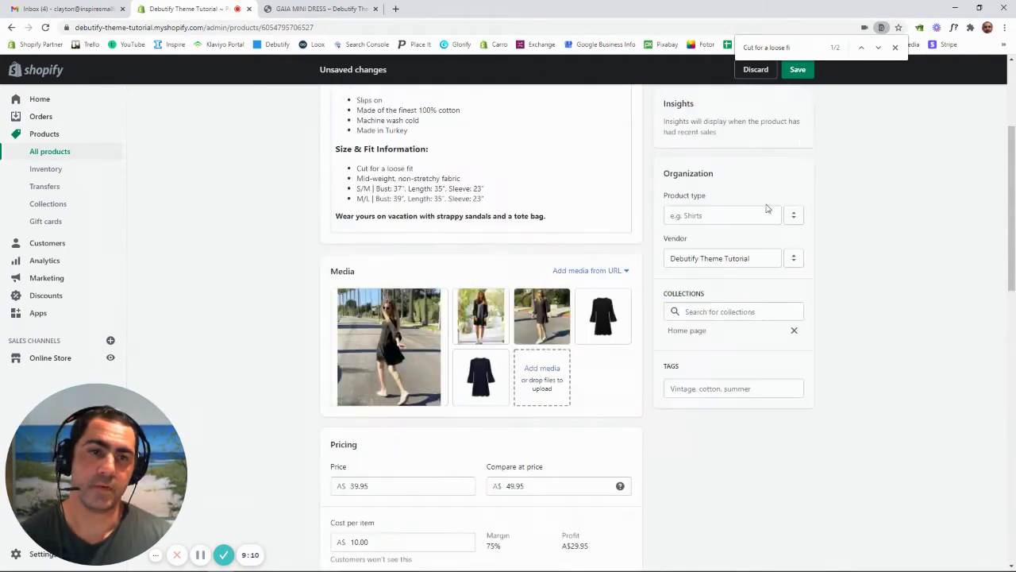
{"action": "left_click", "coordinate": [798, 69]}
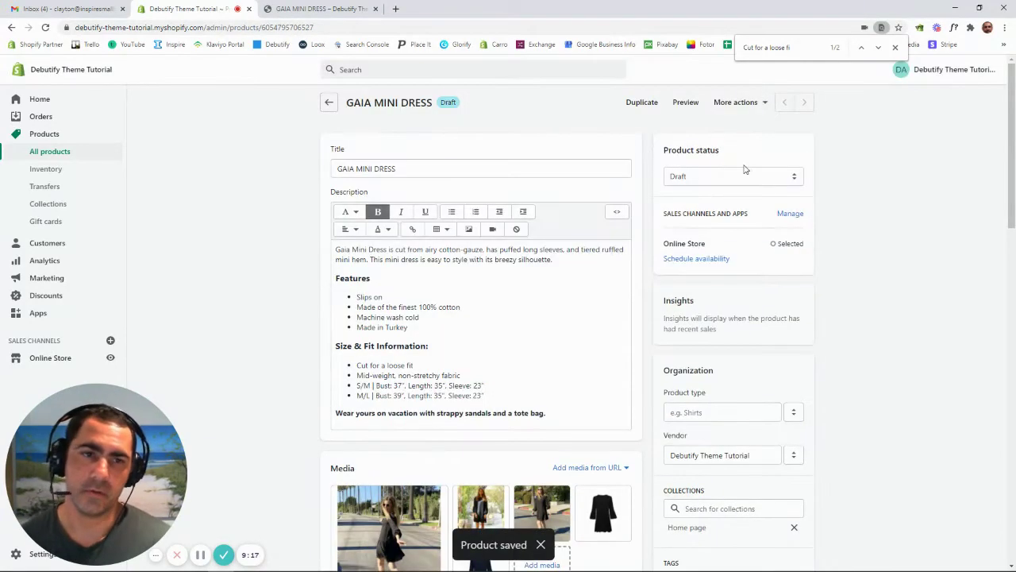
Step: Mark the product as having multiple options and use Size as the name of the first option
{"action": "scroll", "coordinate": [870, 222], "scroll_direction": "down", "scroll_amount": 5}
{"action": "scroll", "coordinate": [867, 229], "scroll_direction": "down", "scroll_amount": 6}
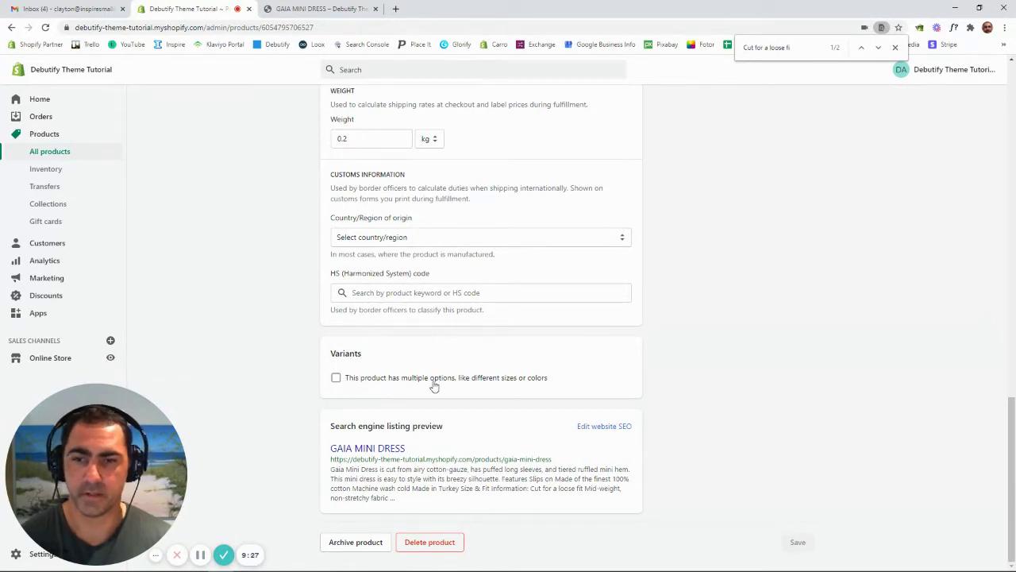
{"action": "left_click", "coordinate": [337, 382]}
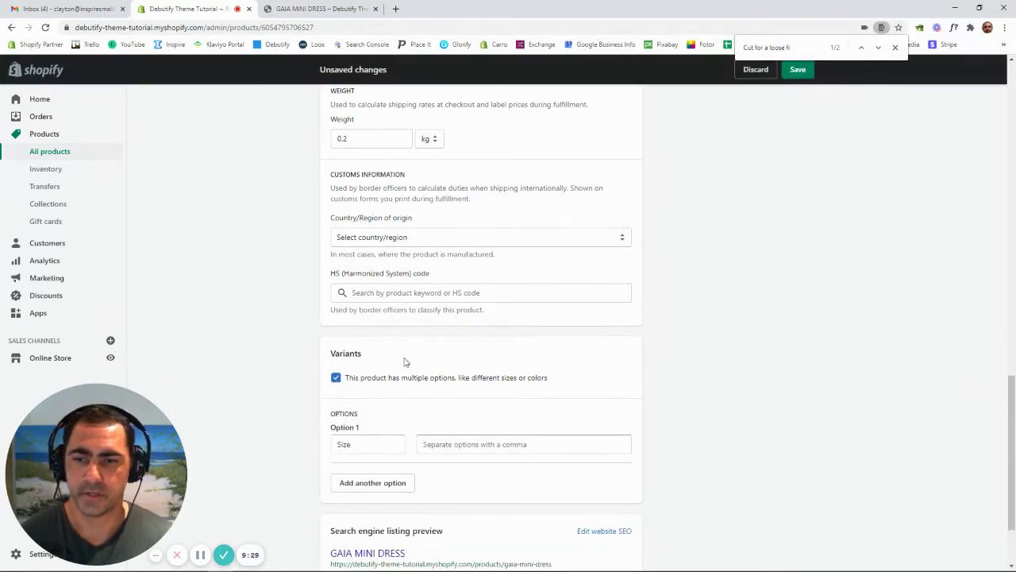
{"action": "scroll", "coordinate": [439, 342], "scroll_direction": "down", "scroll_amount": 2}
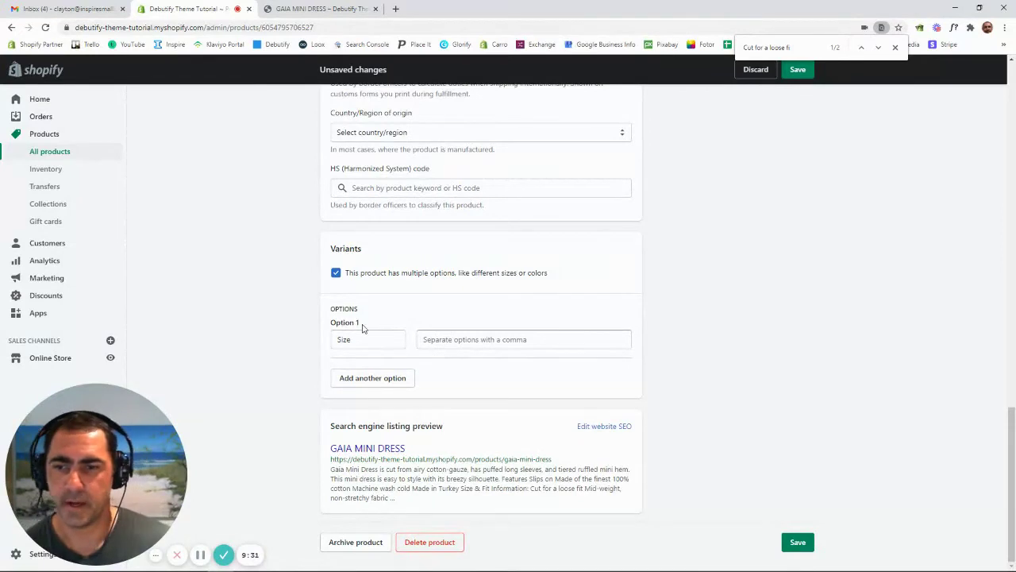
{"action": "left_click", "coordinate": [357, 339]}
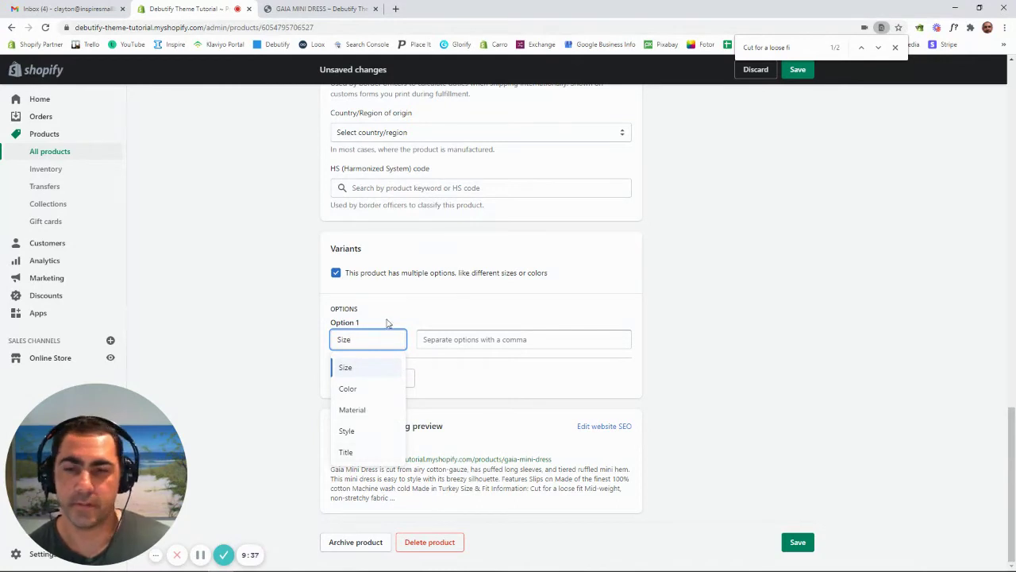
{"action": "left_click", "coordinate": [366, 370]}
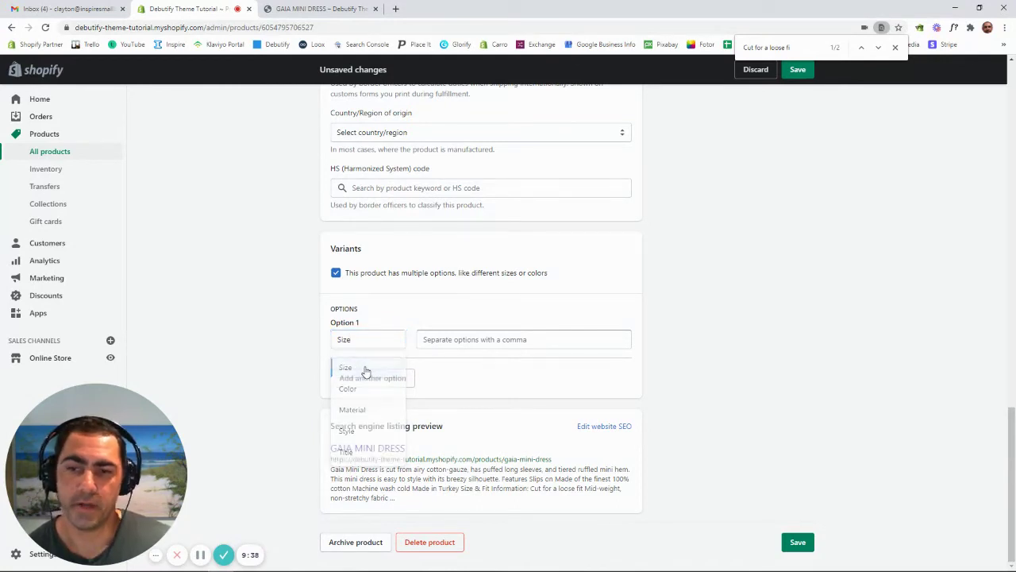
Step: Add S, M and L as the values of the Size option
{"action": "left_click", "coordinate": [455, 339]}
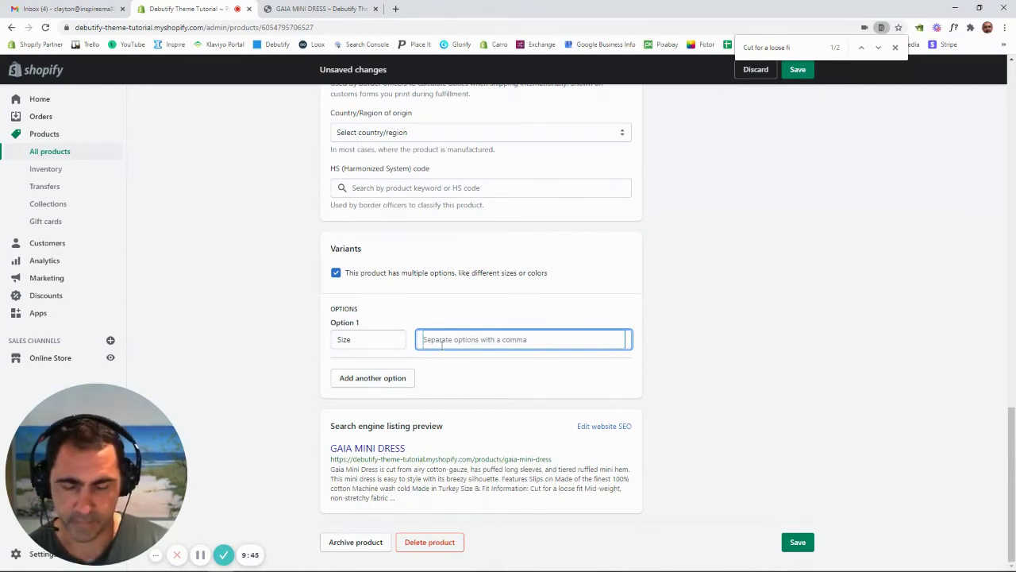
{"action": "type", "text": "S"}
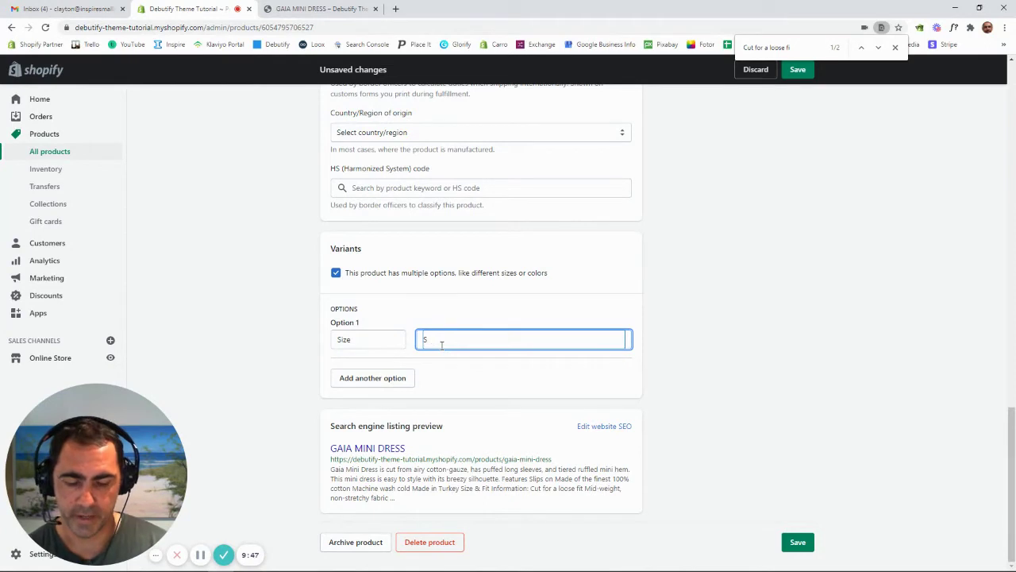
{"action": "key", "text": "Return"}
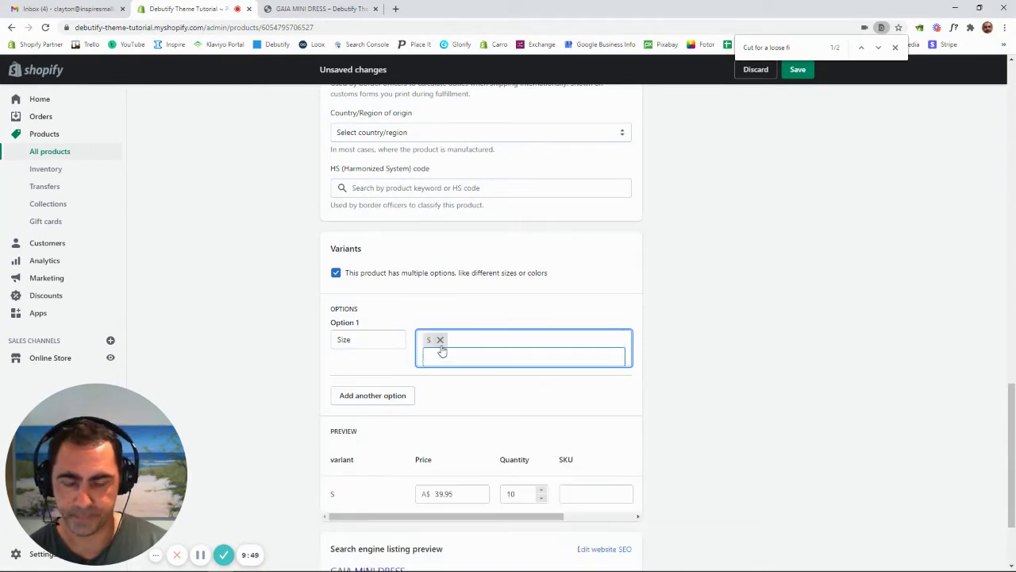
{"action": "type", "text": "M"}
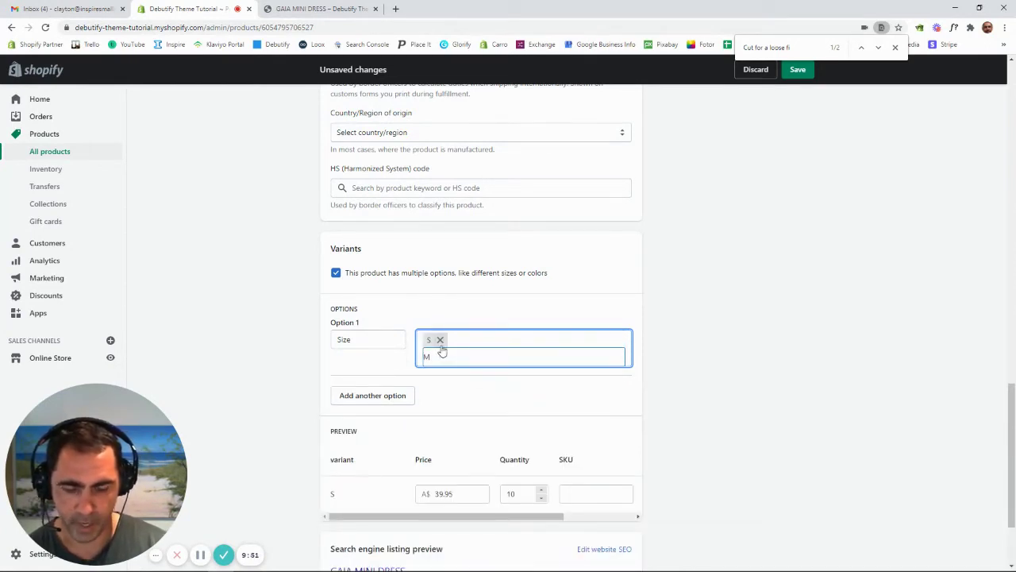
{"action": "key", "text": "Return"}
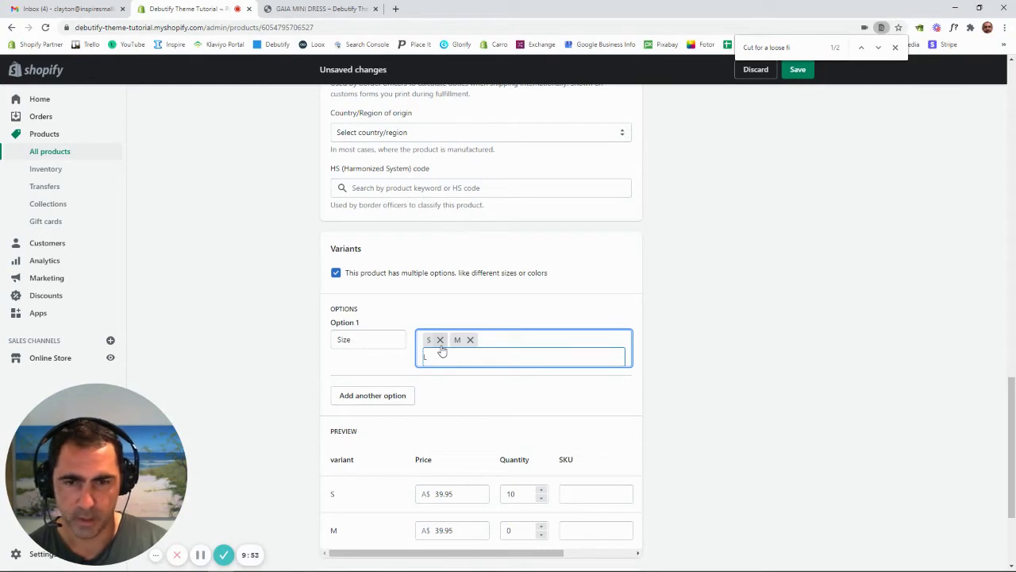
{"action": "key", "text": "Return"}
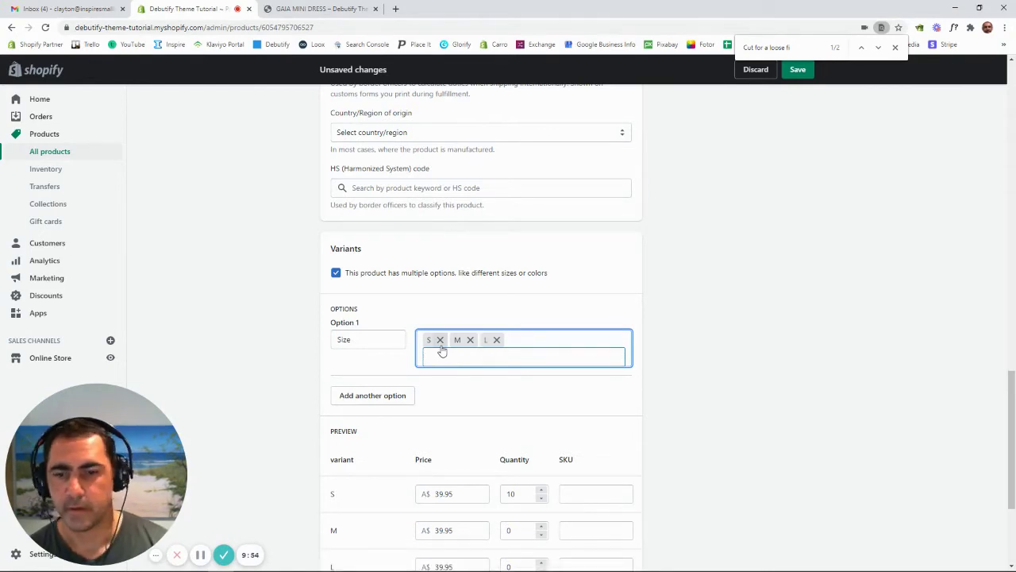
{"action": "left_click", "coordinate": [691, 310]}
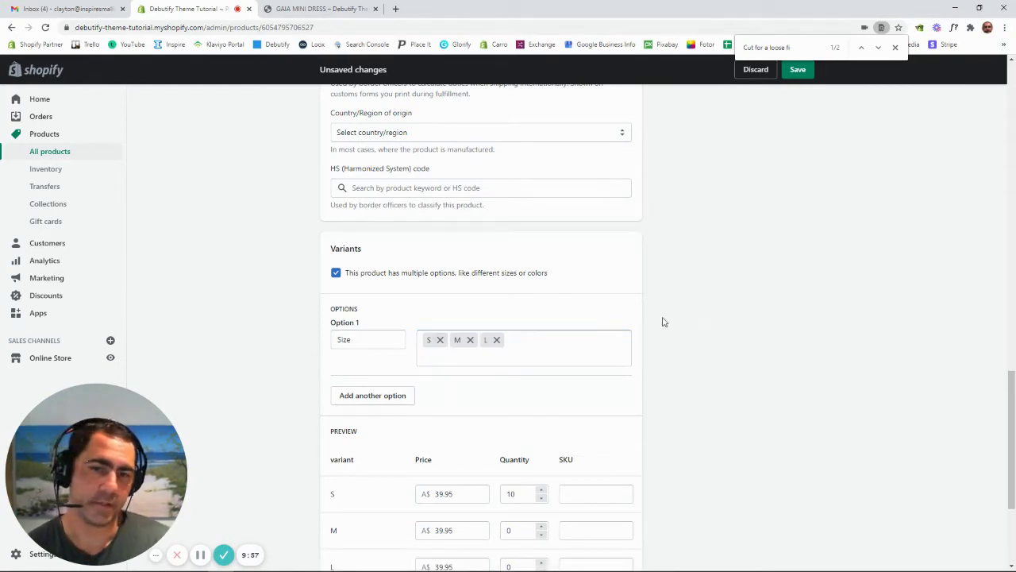
Step: Add a second option named Color with the values Black and Navy
{"action": "scroll", "coordinate": [635, 336], "scroll_direction": "down", "scroll_amount": 2}
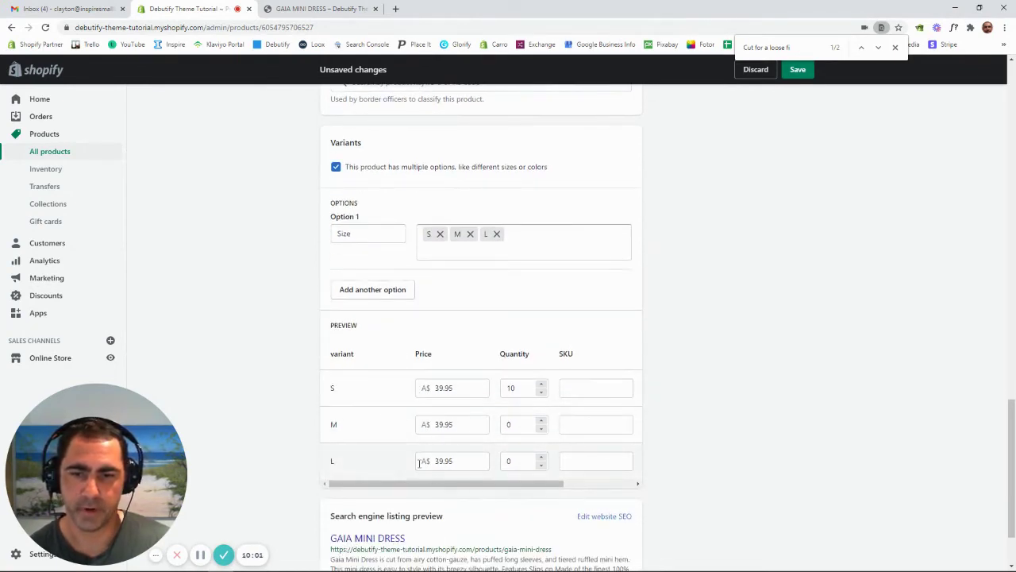
{"action": "left_click", "coordinate": [363, 290]}
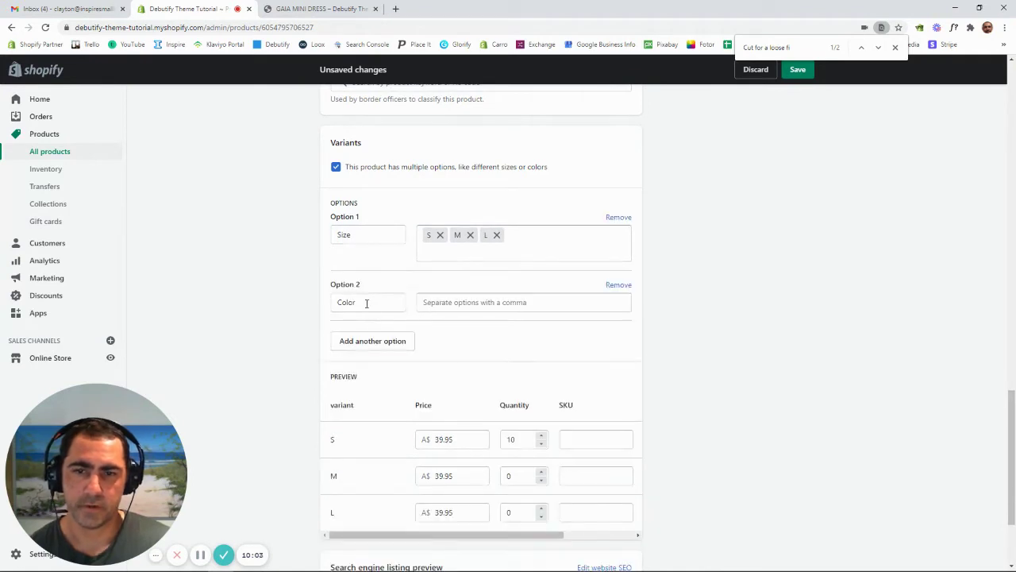
{"action": "left_click", "coordinate": [423, 302]}
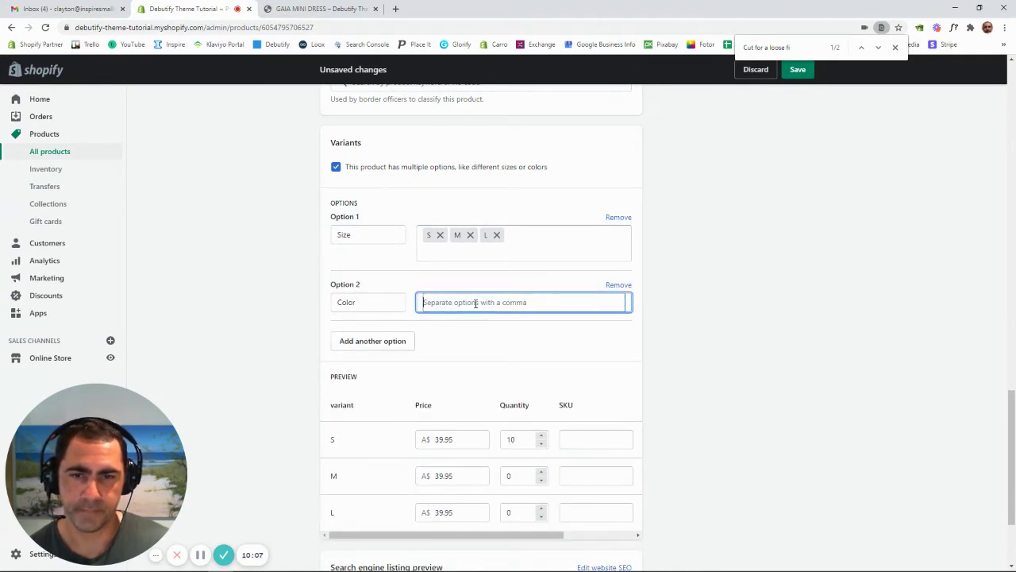
{"action": "type", "text": "Black"}
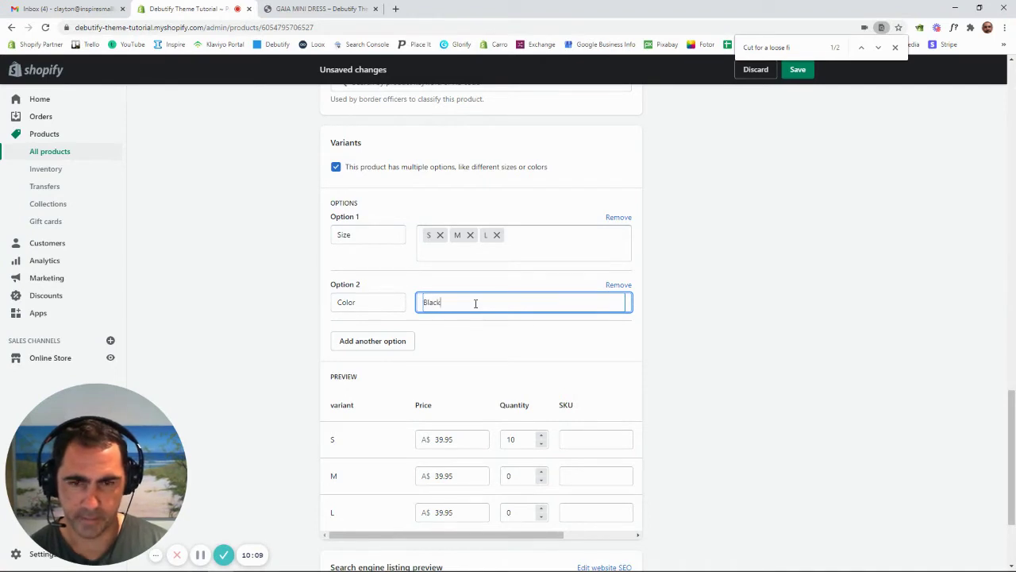
{"action": "key", "text": "Return"}
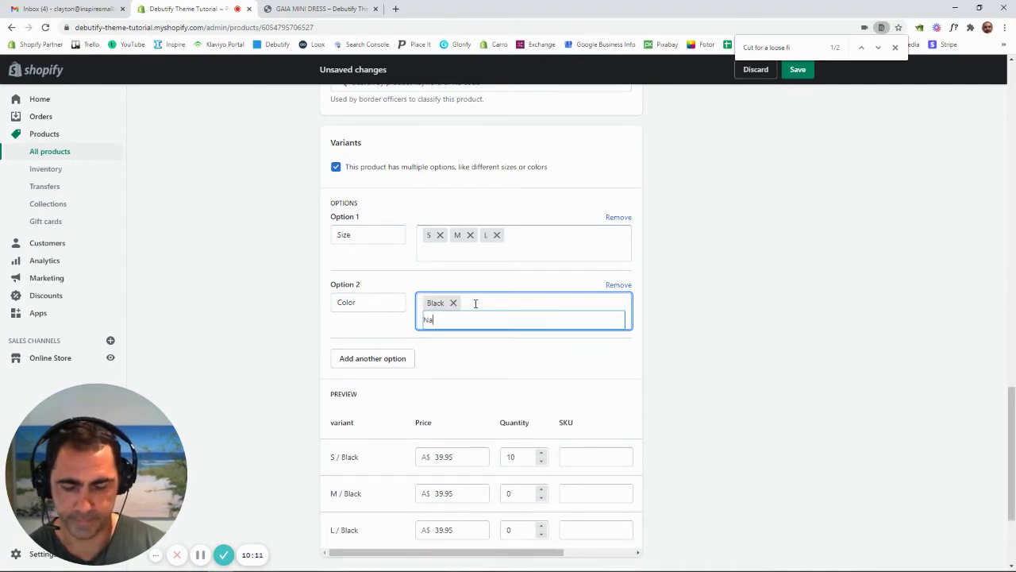
{"action": "key", "text": "Return"}
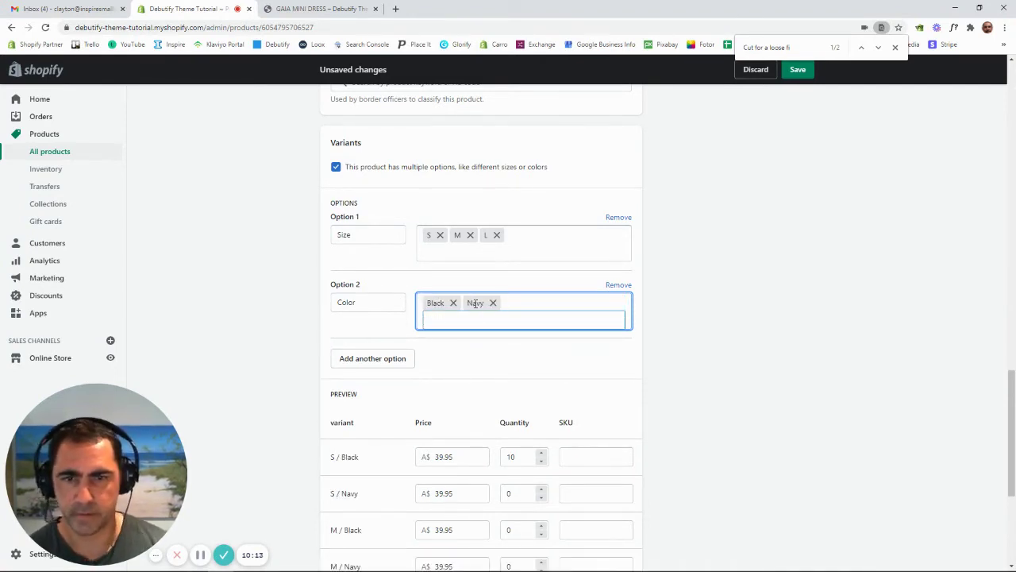
{"action": "left_click", "coordinate": [672, 308]}
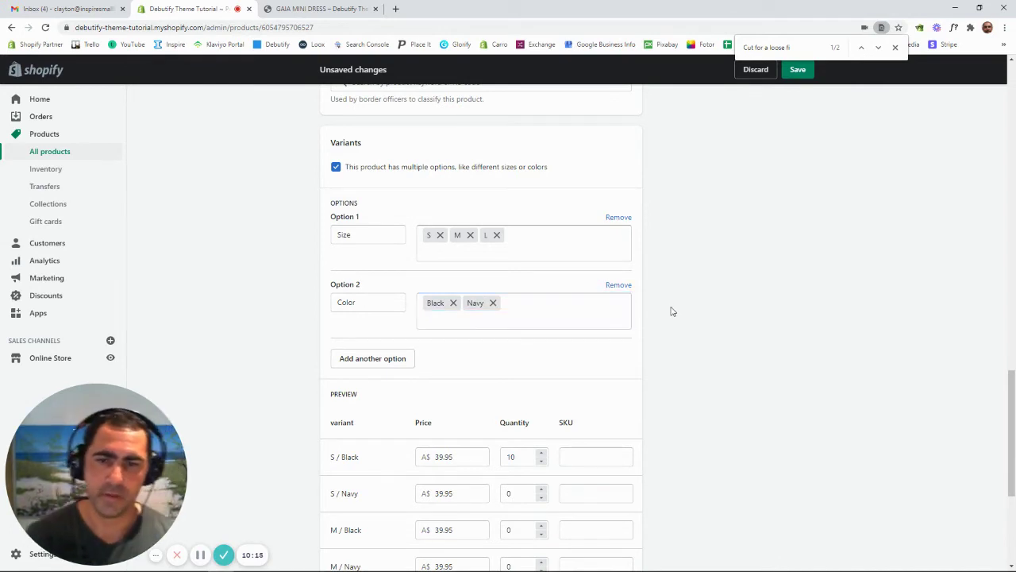
Step: Set the quantity of the S / Navy, M / Black, M / Navy, L / Black and L / Navy variants to 10 each and save the product
{"action": "scroll", "coordinate": [676, 309], "scroll_direction": "down", "scroll_amount": 1}
{"action": "scroll", "coordinate": [677, 309], "scroll_direction": "down", "scroll_amount": 1}
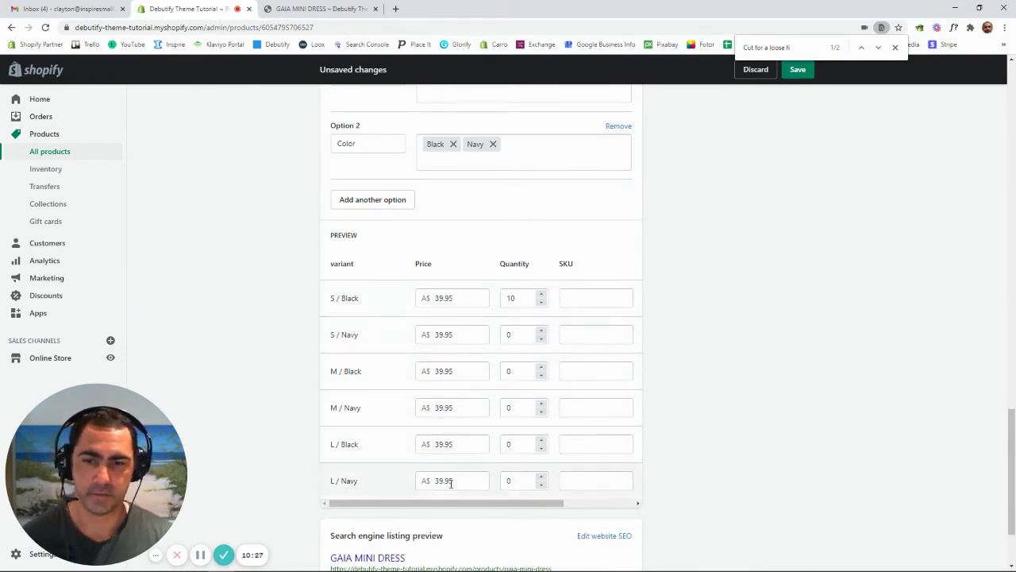
{"action": "left_click", "coordinate": [518, 335]}
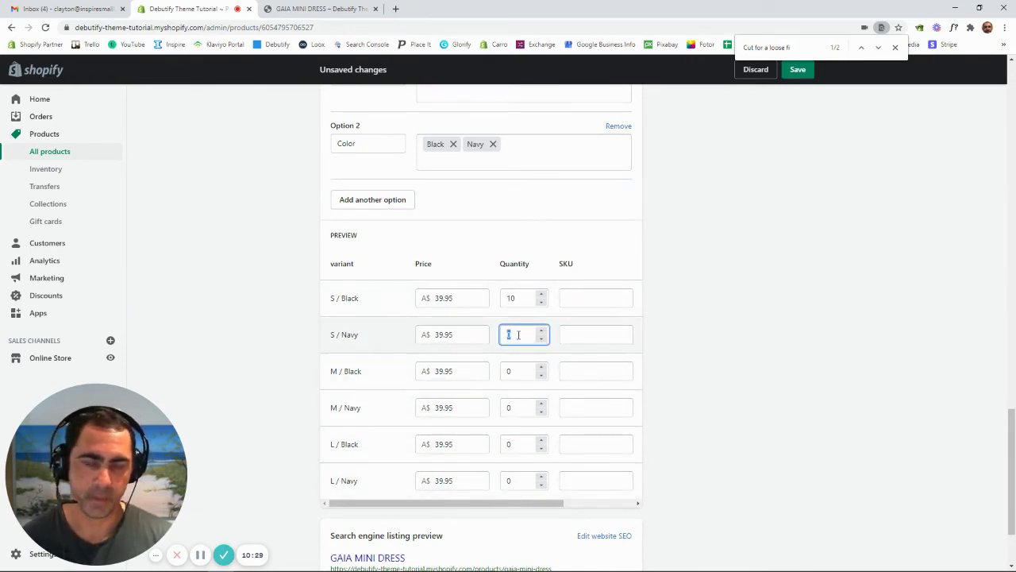
{"action": "type", "text": "10"}
{"action": "left_click", "coordinate": [520, 370]}
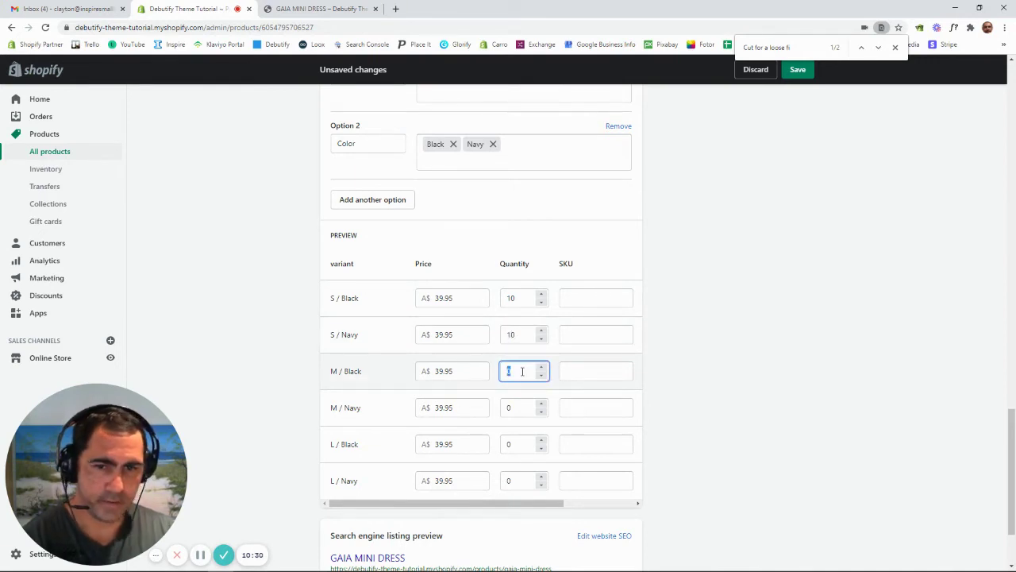
{"action": "type", "text": "10"}
{"action": "left_click", "coordinate": [516, 405]}
{"action": "type", "text": "10"}
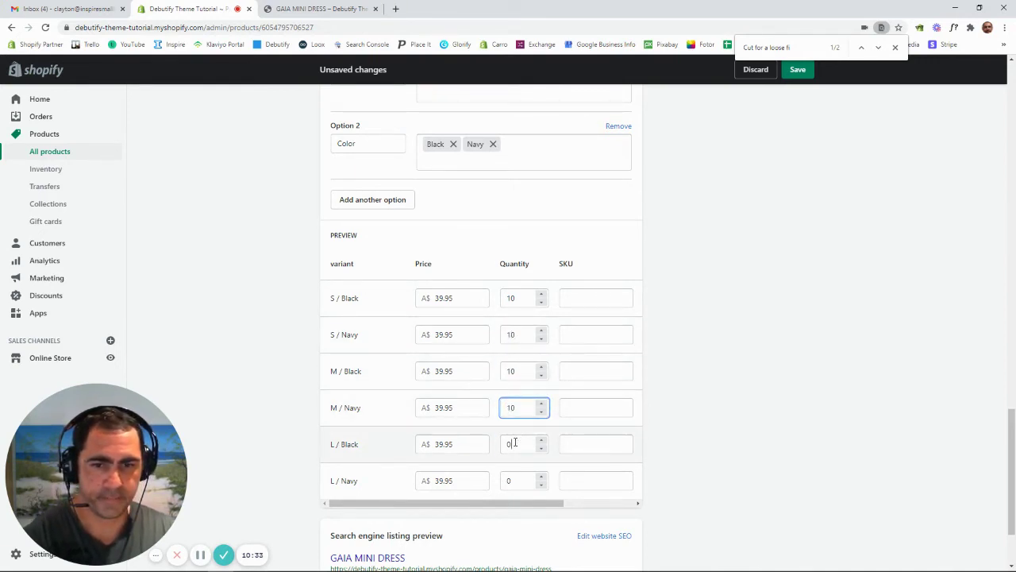
{"action": "left_click", "coordinate": [515, 442]}
{"action": "type", "text": "10"}
{"action": "left_click", "coordinate": [520, 481]}
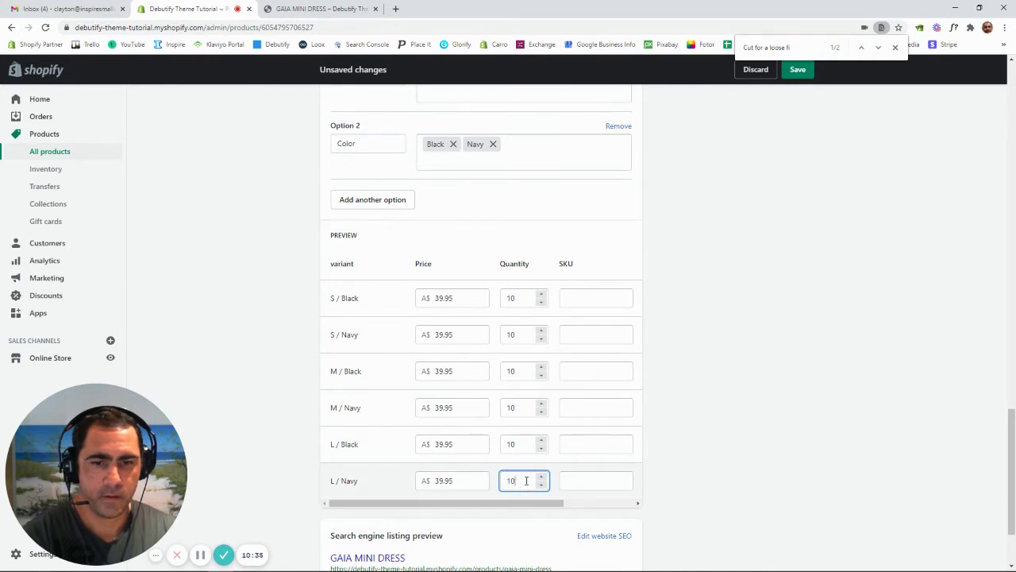
{"action": "left_click", "coordinate": [800, 70]}
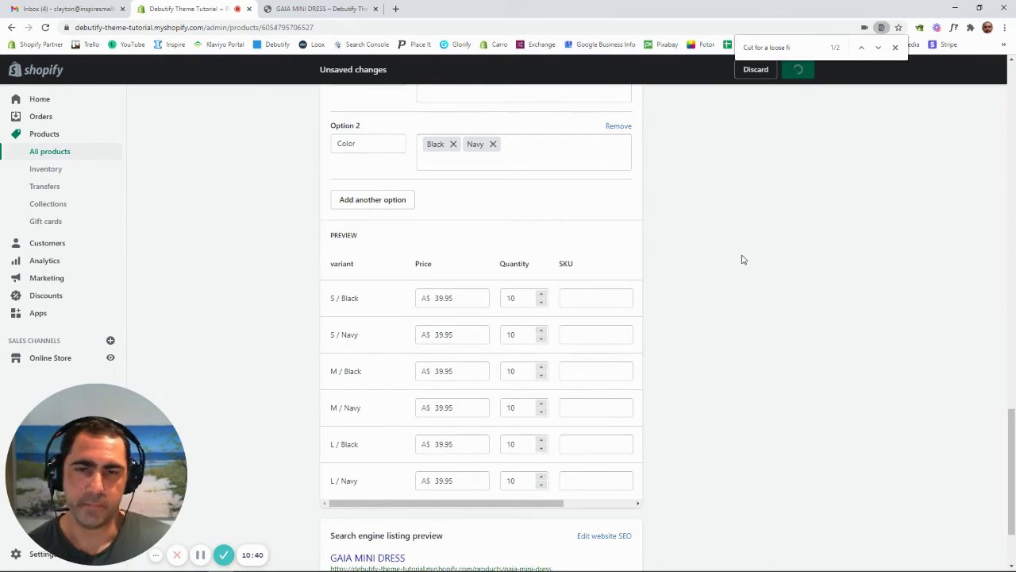
Step: Assign the plain black dress image to the S / Black variant and the navy dress image to the S / Navy variant
{"action": "scroll", "coordinate": [728, 282], "scroll_direction": "down", "scroll_amount": 7}
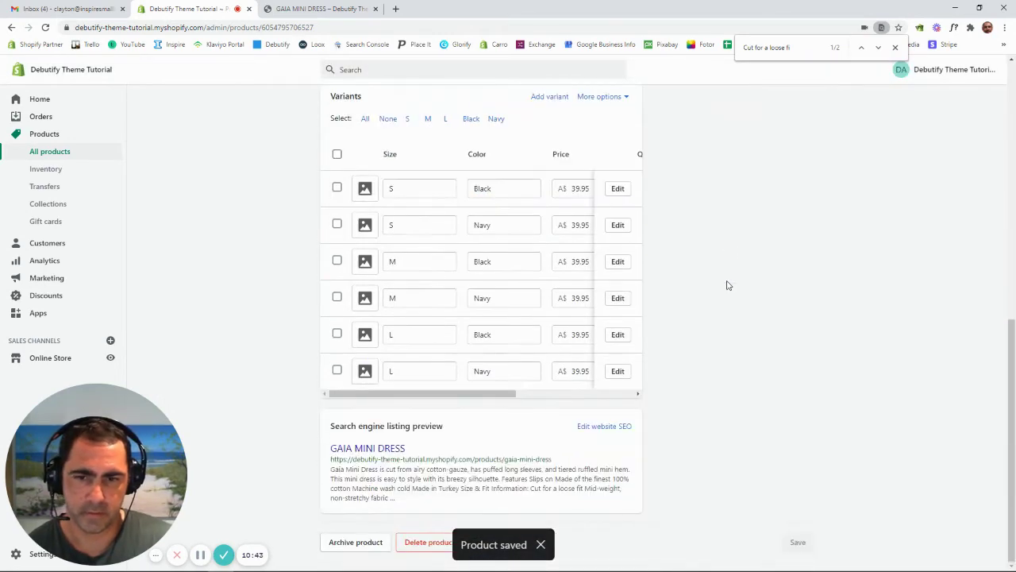
{"action": "scroll", "coordinate": [729, 284], "scroll_direction": "up", "scroll_amount": 2}
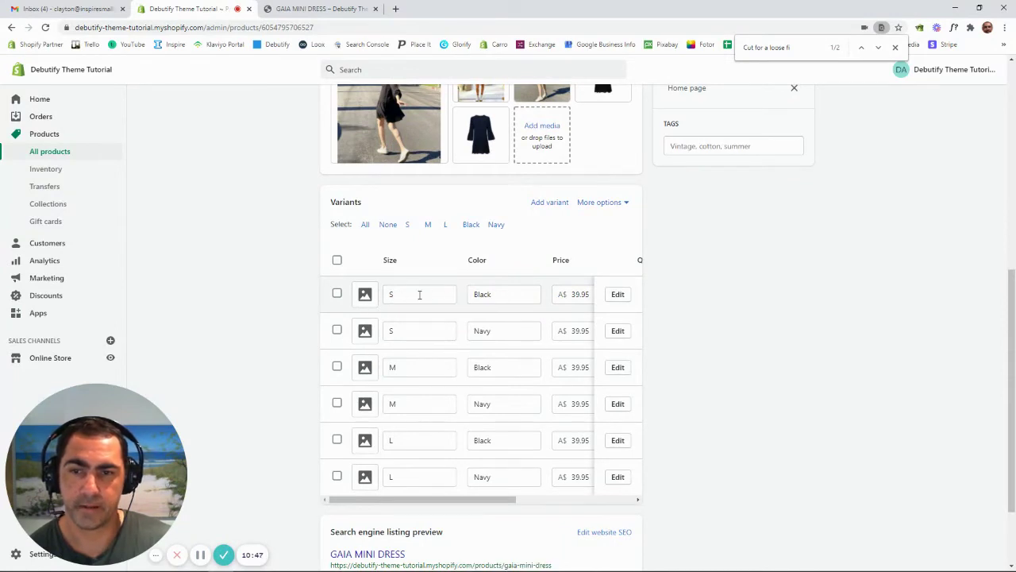
{"action": "left_click", "coordinate": [364, 295]}
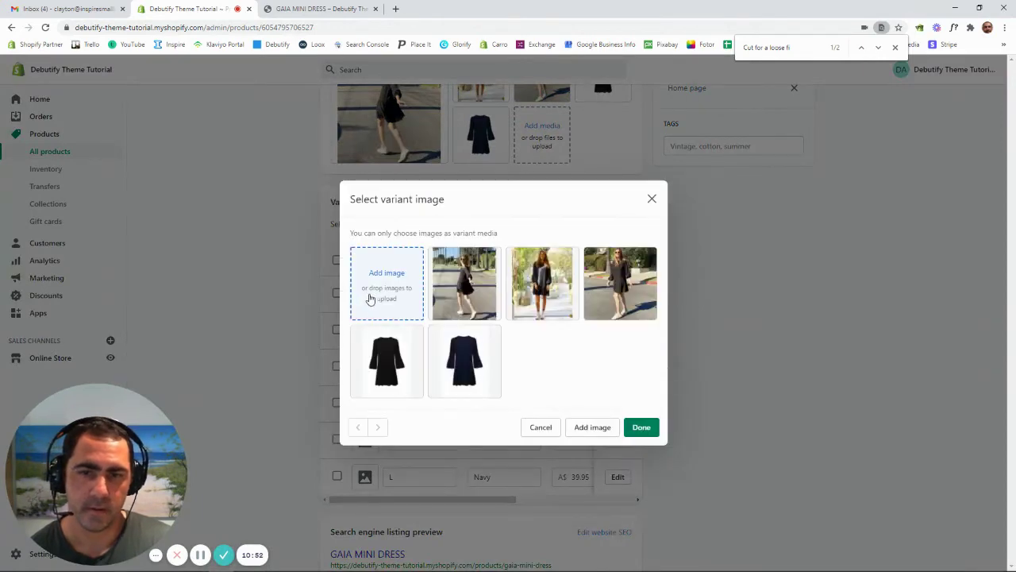
{"action": "left_click", "coordinate": [386, 355]}
{"action": "left_click", "coordinate": [640, 428]}
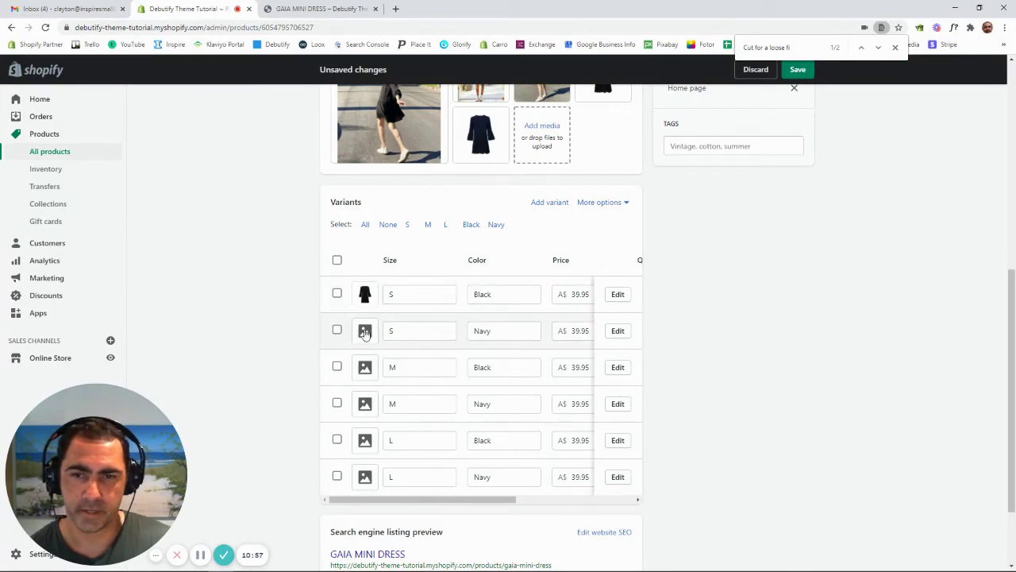
{"action": "left_click", "coordinate": [364, 331]}
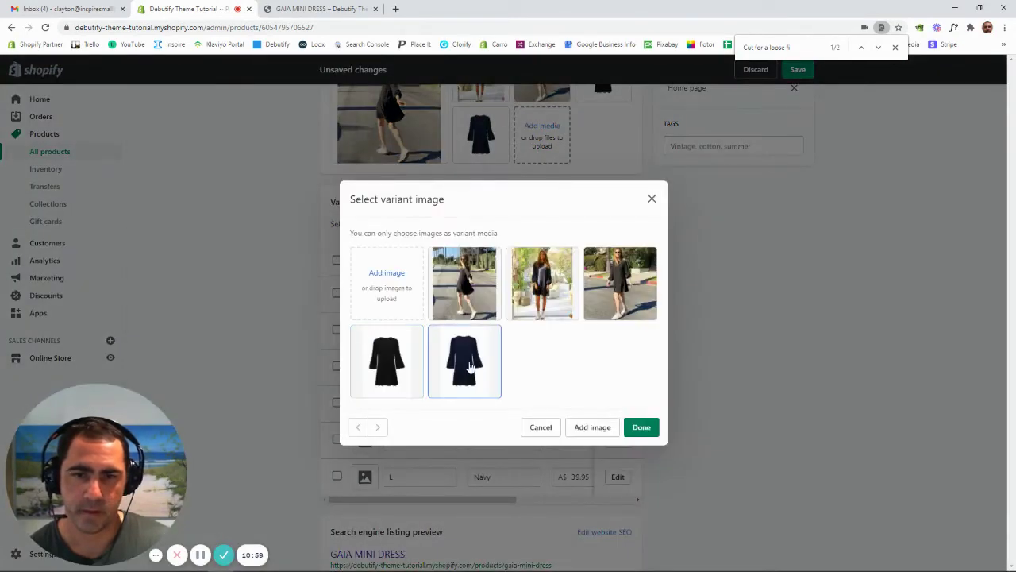
{"action": "left_click", "coordinate": [465, 361]}
{"action": "left_click", "coordinate": [640, 428]}
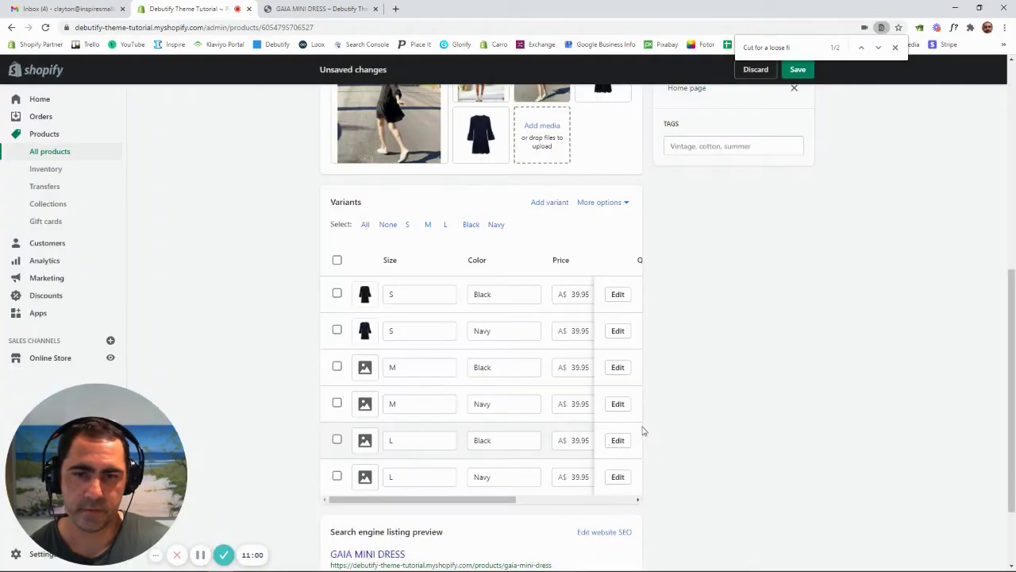
Step: Assign the plain black dress image to the M / Black variant and the navy dress image to M / Navy
{"action": "left_click", "coordinate": [365, 366]}
{"action": "left_click", "coordinate": [387, 359]}
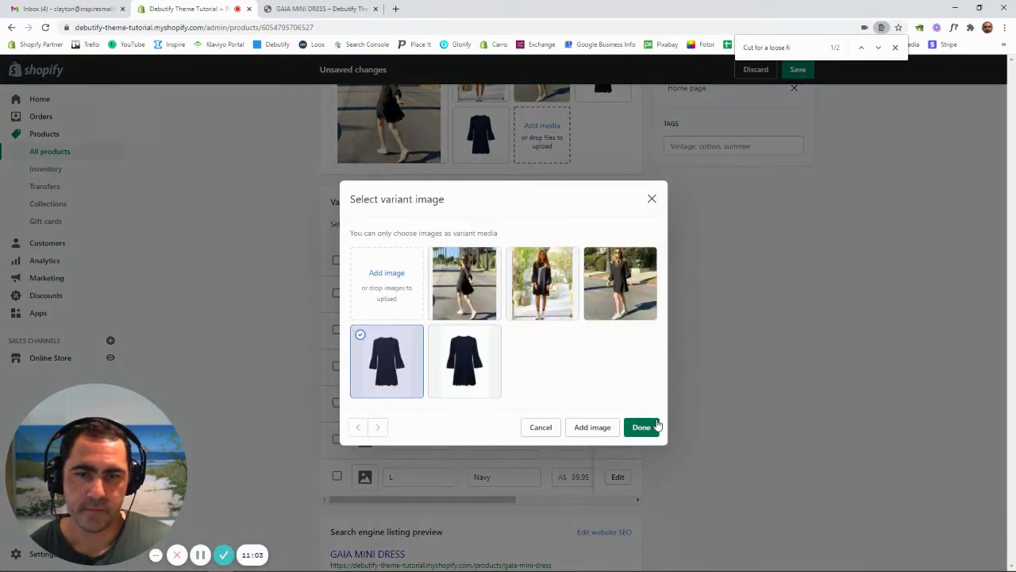
{"action": "left_click", "coordinate": [641, 428]}
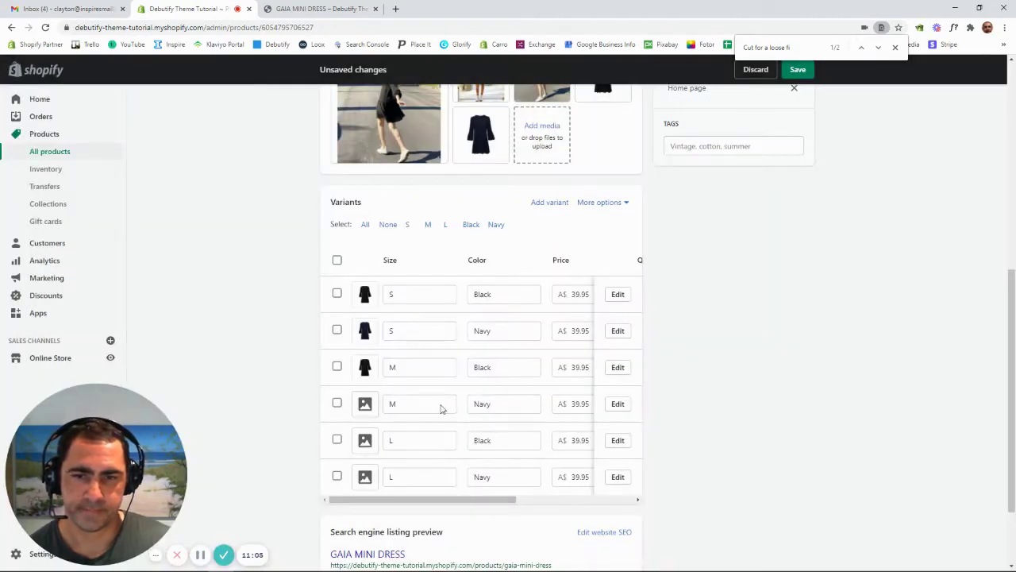
{"action": "left_click", "coordinate": [366, 404]}
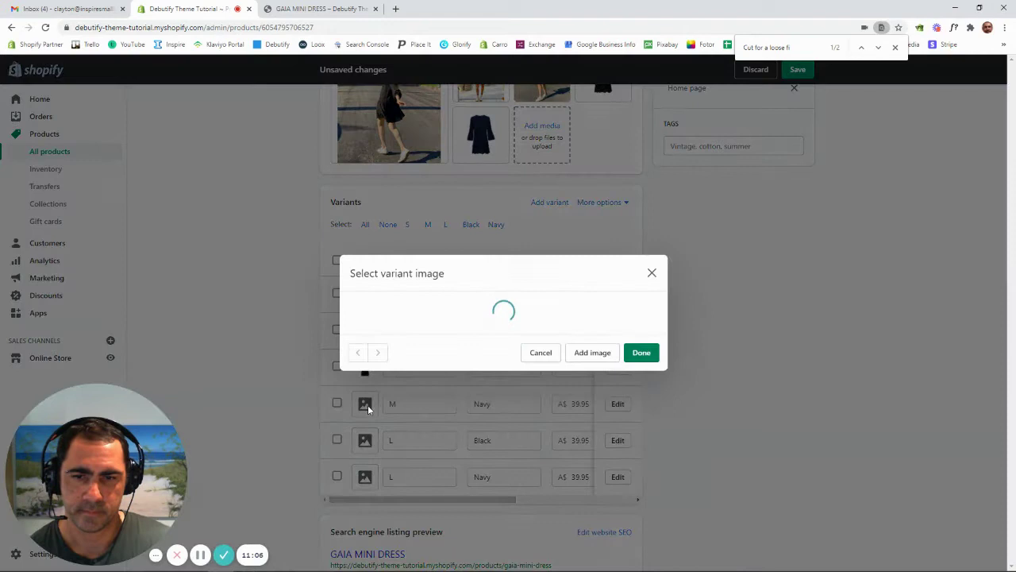
{"action": "left_click", "coordinate": [467, 363]}
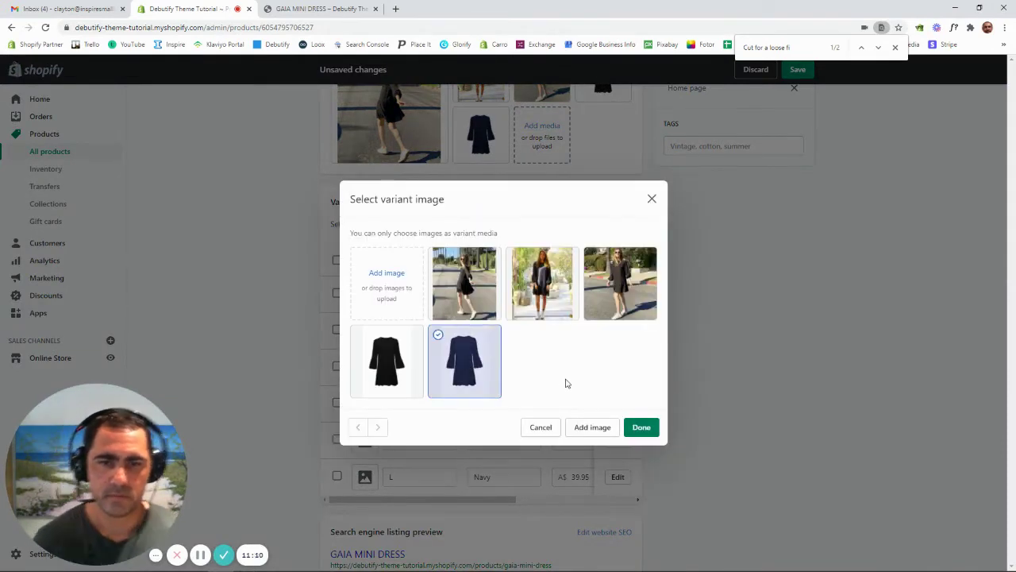
{"action": "left_click", "coordinate": [639, 427]}
Step: Assign the matching black and navy dress images to the L / Black and L / Navy variants, and save the product
{"action": "left_click", "coordinate": [366, 443]}
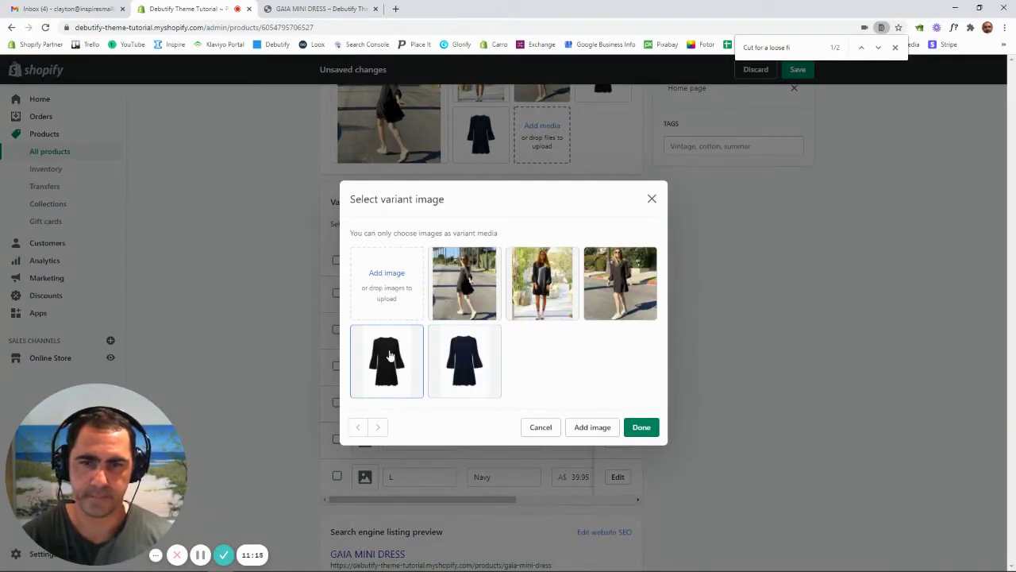
{"action": "left_click", "coordinate": [389, 361]}
{"action": "left_click", "coordinate": [642, 428]}
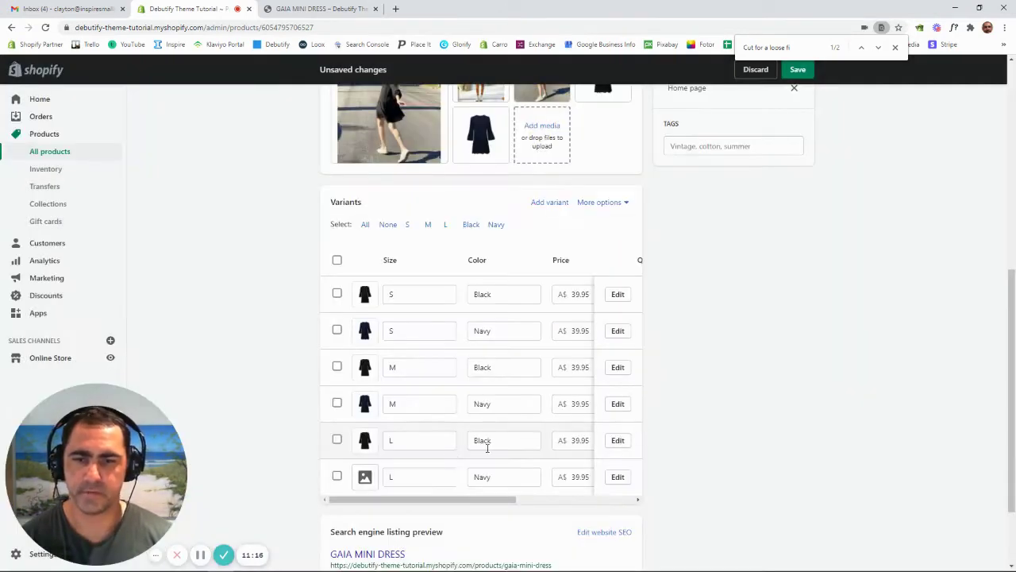
{"action": "left_click", "coordinate": [366, 476]}
{"action": "left_click", "coordinate": [464, 362]}
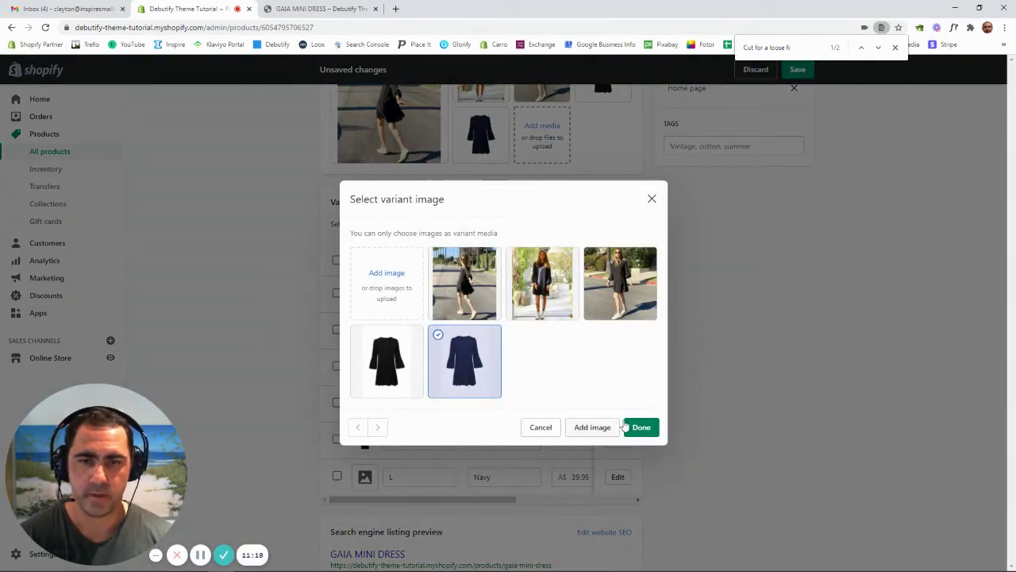
{"action": "left_click", "coordinate": [640, 427]}
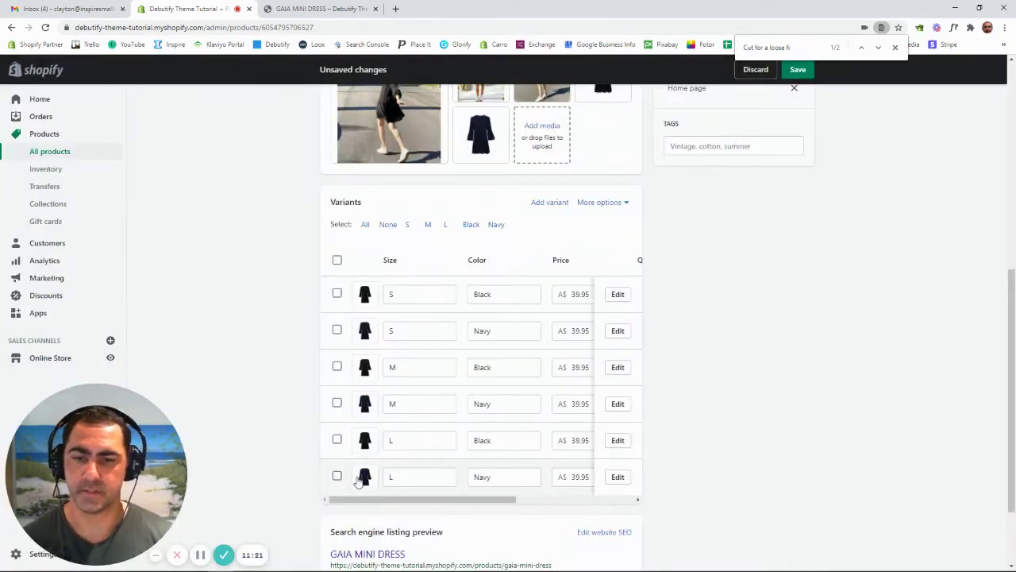
{"action": "scroll", "coordinate": [769, 350], "scroll_direction": "up", "scroll_amount": 10}
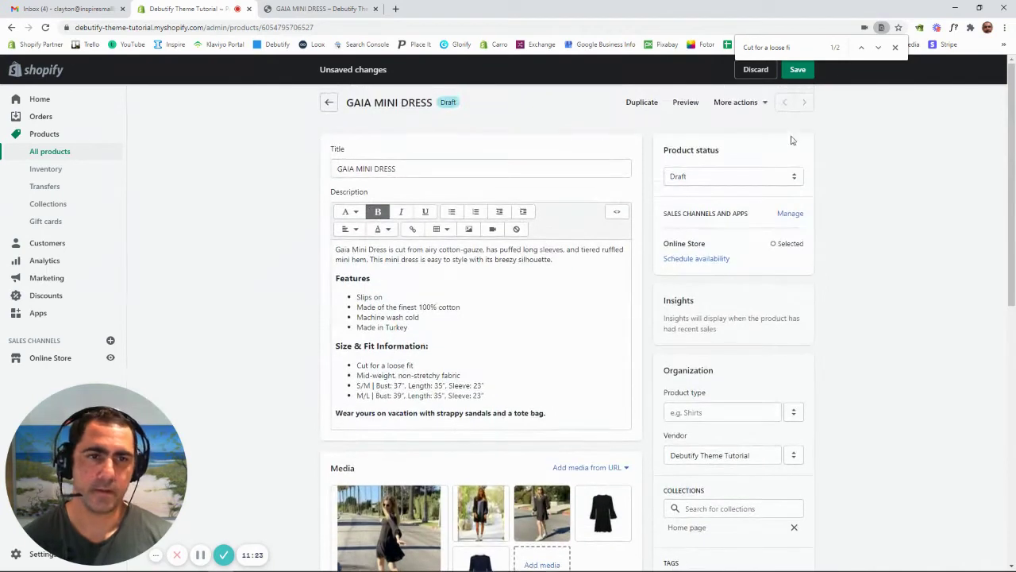
{"action": "left_click", "coordinate": [798, 70]}
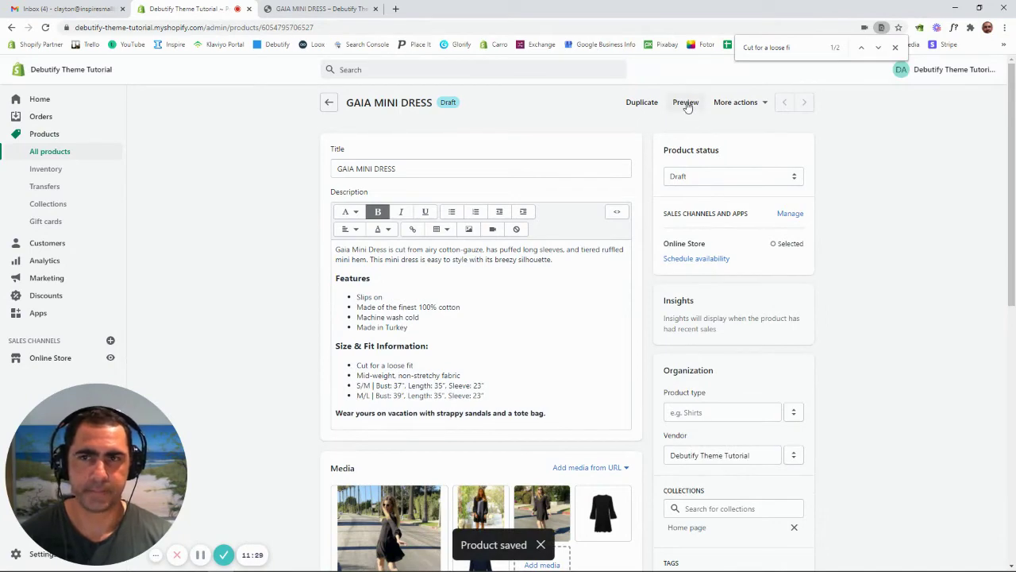
Step: Preview the product page and try sizes M and L and the color Navy to check the variant images
{"action": "left_click", "coordinate": [686, 104]}
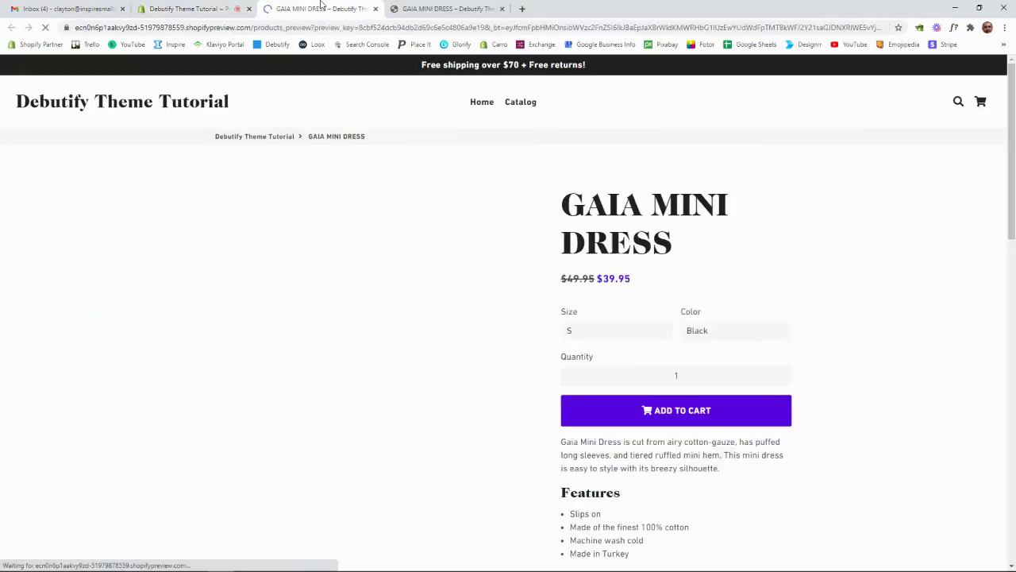
{"action": "scroll", "coordinate": [633, 166], "scroll_direction": "down", "scroll_amount": 3}
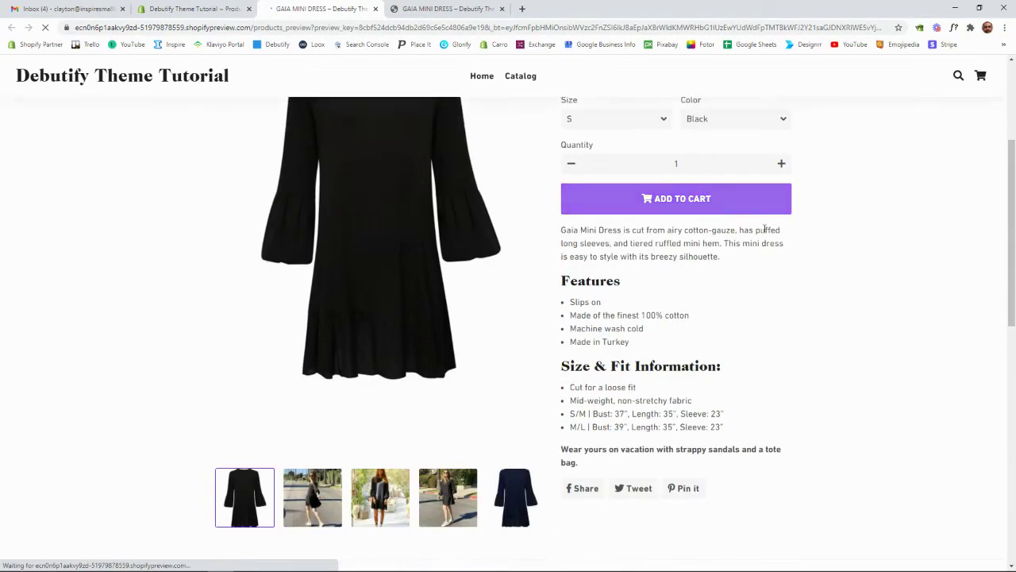
{"action": "scroll", "coordinate": [765, 230], "scroll_direction": "up", "scroll_amount": 2}
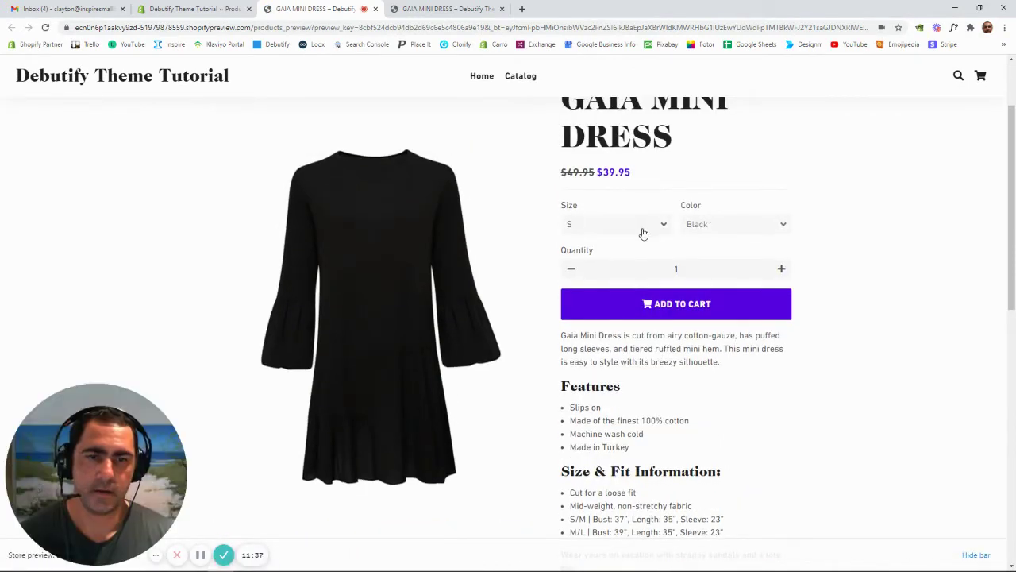
{"action": "left_click", "coordinate": [643, 226]}
{"action": "left_click", "coordinate": [618, 257]}
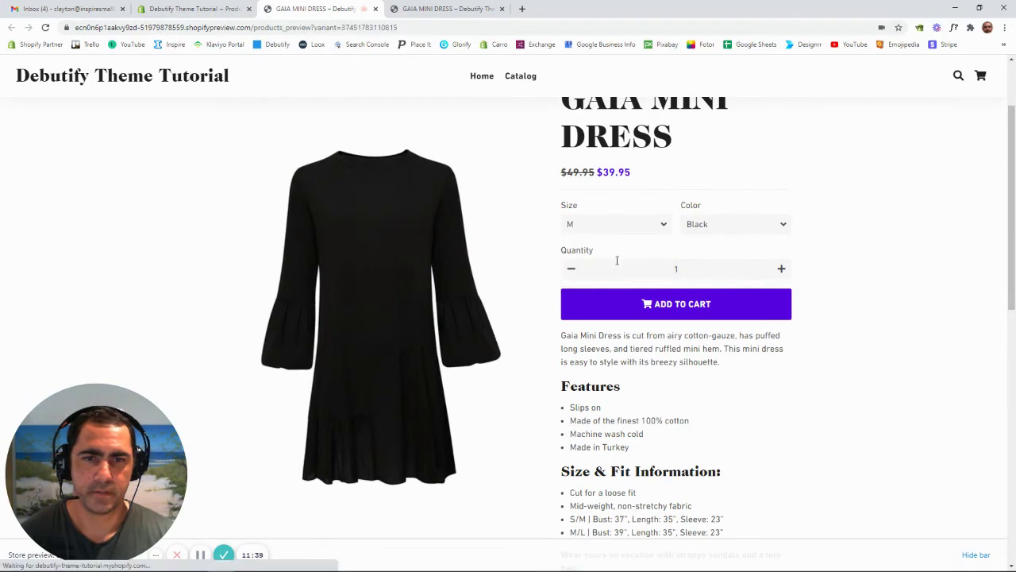
{"action": "left_click", "coordinate": [644, 225]}
{"action": "left_click", "coordinate": [627, 272]}
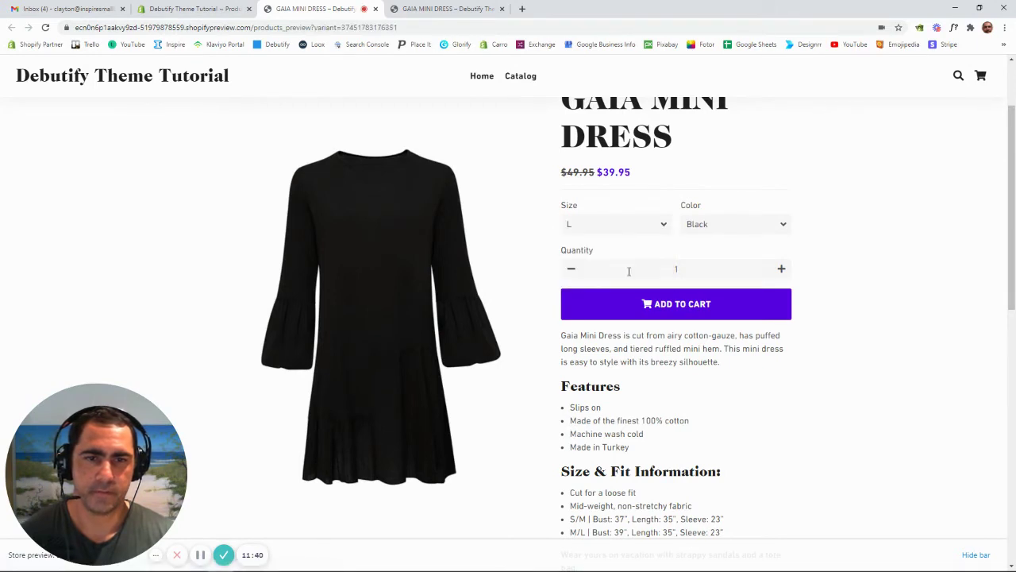
{"action": "left_click", "coordinate": [721, 226]}
{"action": "left_click", "coordinate": [725, 261]}
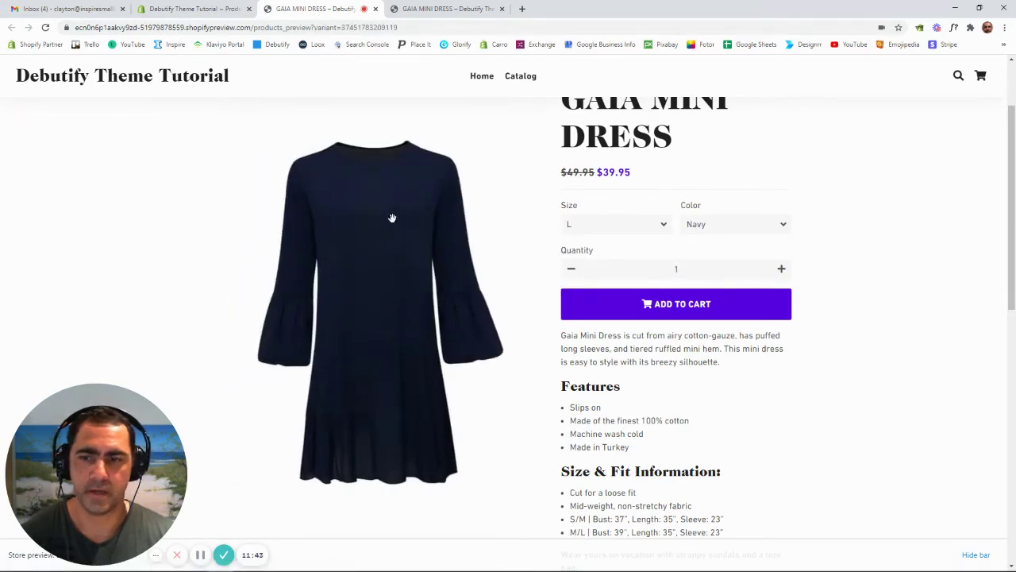
Step: View the image of the model walking on the street in the preview's gallery and look over the page layout
{"action": "scroll", "coordinate": [392, 218], "scroll_direction": "down", "scroll_amount": 2}
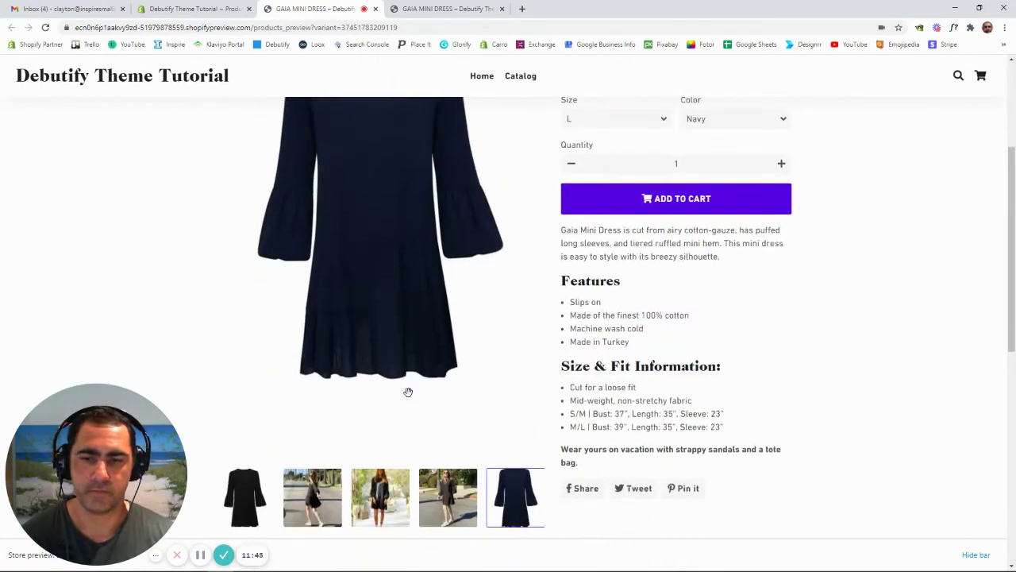
{"action": "left_click", "coordinate": [315, 496]}
{"action": "scroll", "coordinate": [452, 365], "scroll_direction": "up", "scroll_amount": 4}
{"action": "scroll", "coordinate": [453, 365], "scroll_direction": "down", "scroll_amount": 3}
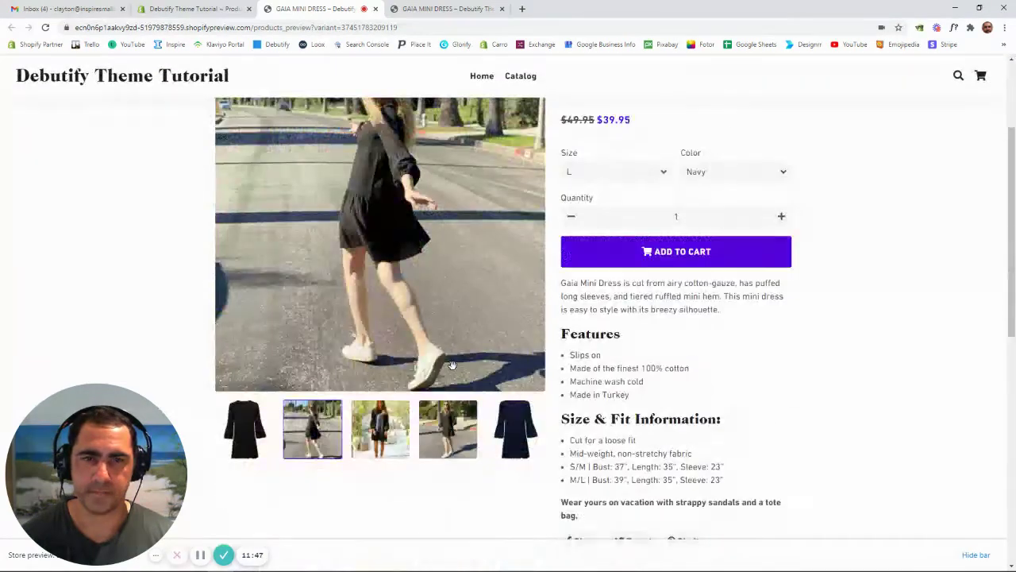
{"action": "scroll", "coordinate": [452, 365], "scroll_direction": "up", "scroll_amount": 2}
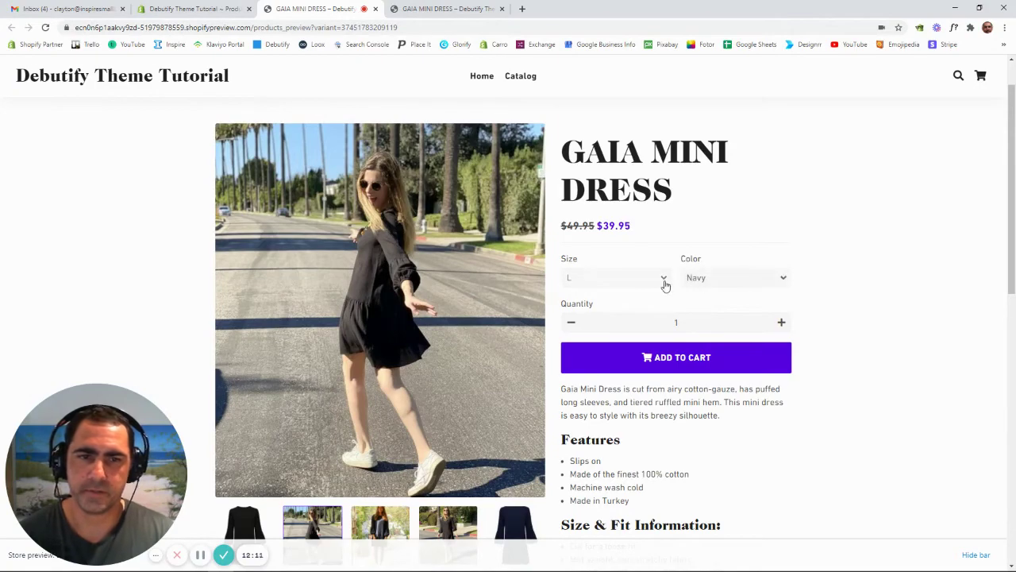
Step: Return to the product's admin page, set its status to Active, and check the sales channels it is available on
{"action": "left_click", "coordinate": [195, 9]}
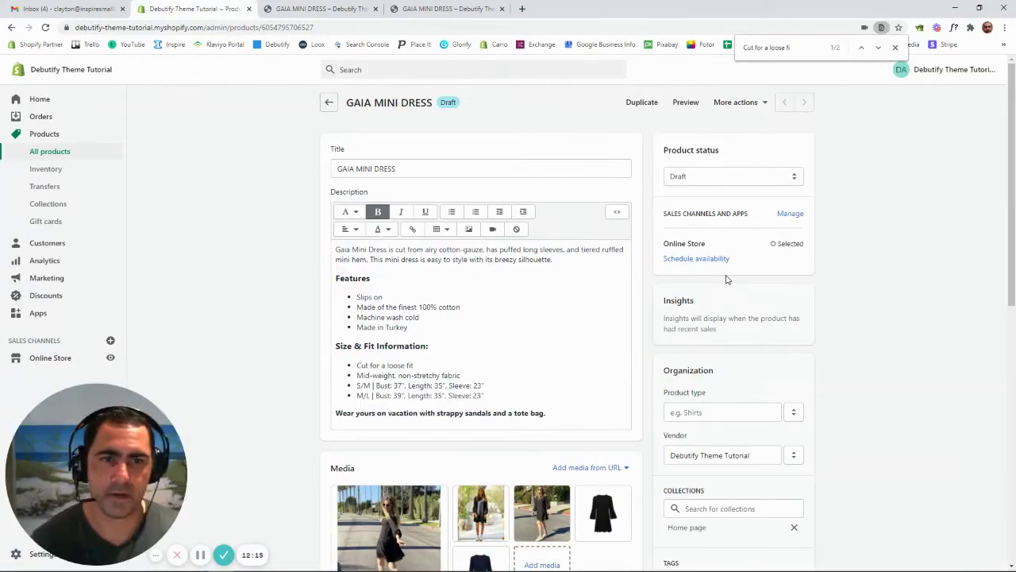
{"action": "left_click", "coordinate": [722, 177]}
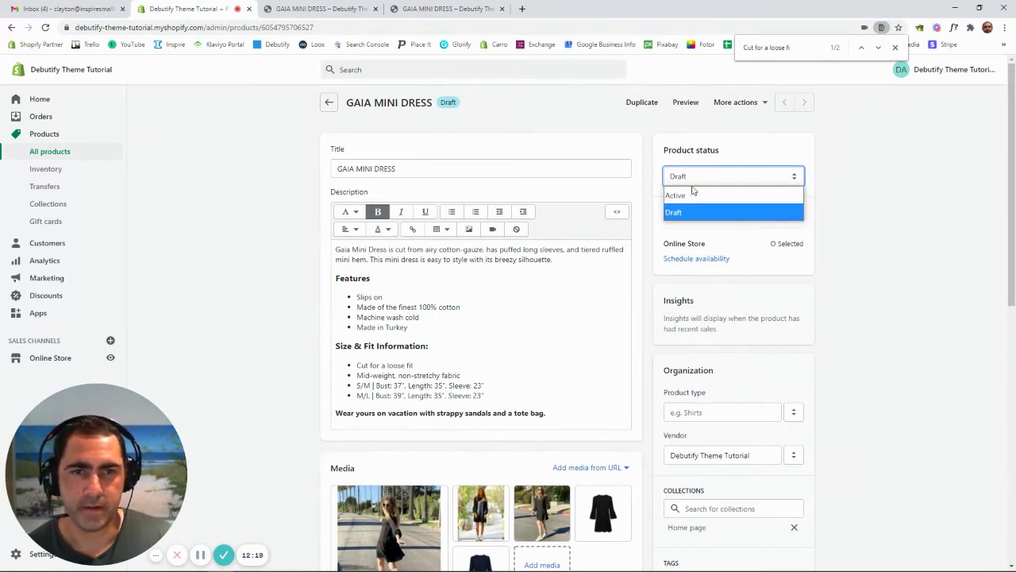
{"action": "left_click", "coordinate": [693, 196]}
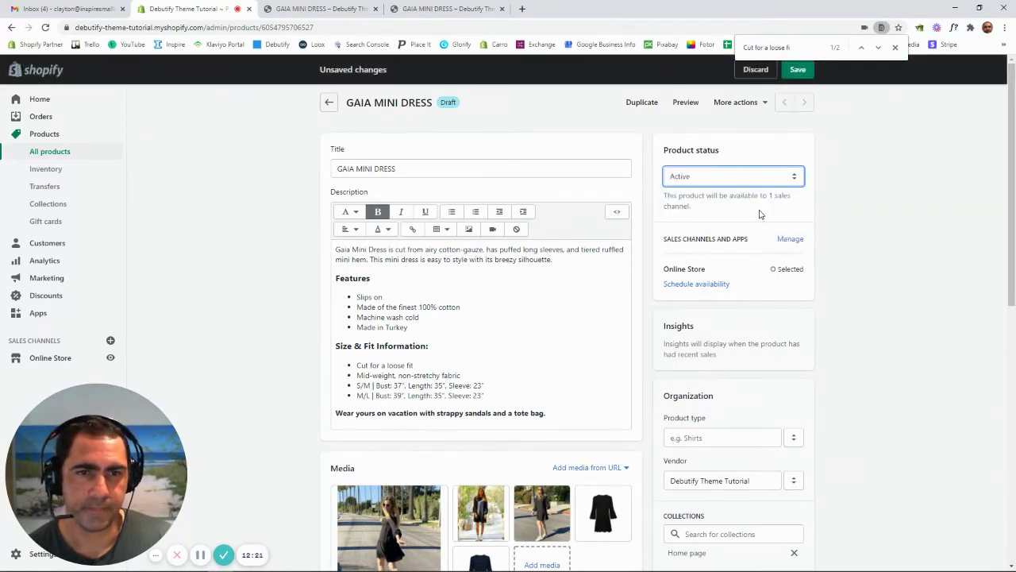
{"action": "left_click", "coordinate": [790, 239]}
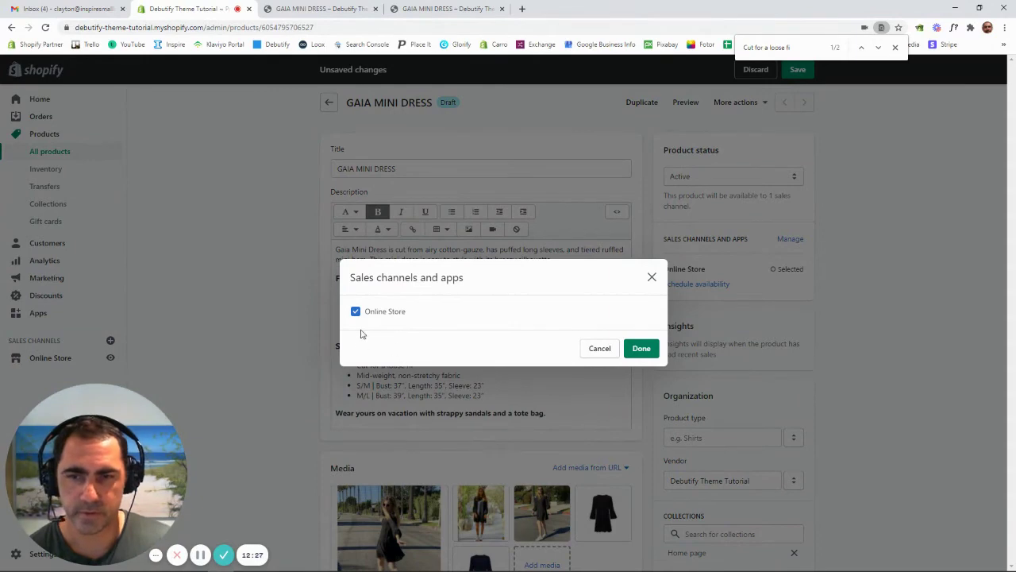
{"action": "left_click", "coordinate": [595, 349]}
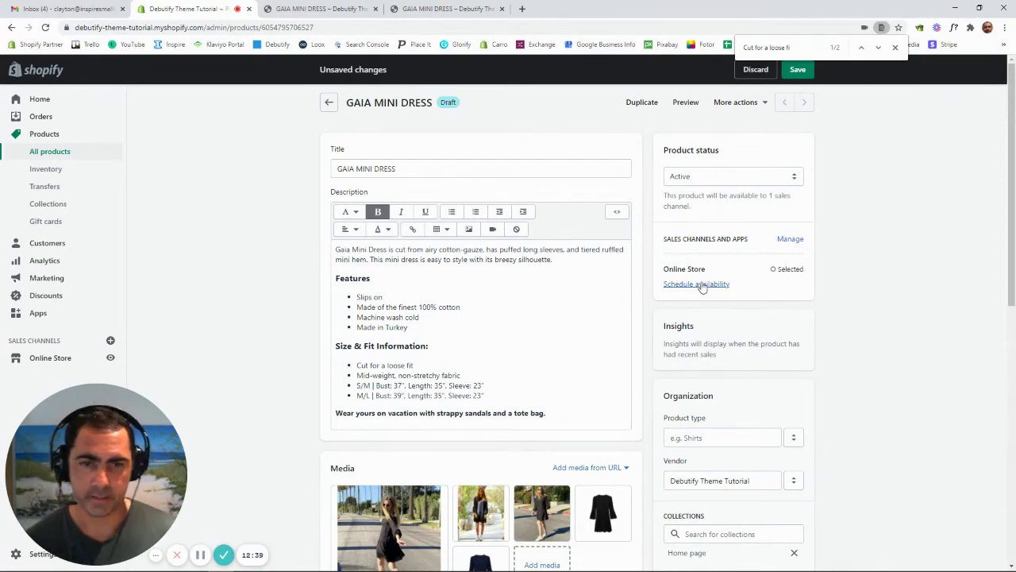
Step: Set the product type to Dress in the product's organization details
{"action": "scroll", "coordinate": [794, 289], "scroll_direction": "down", "scroll_amount": 2}
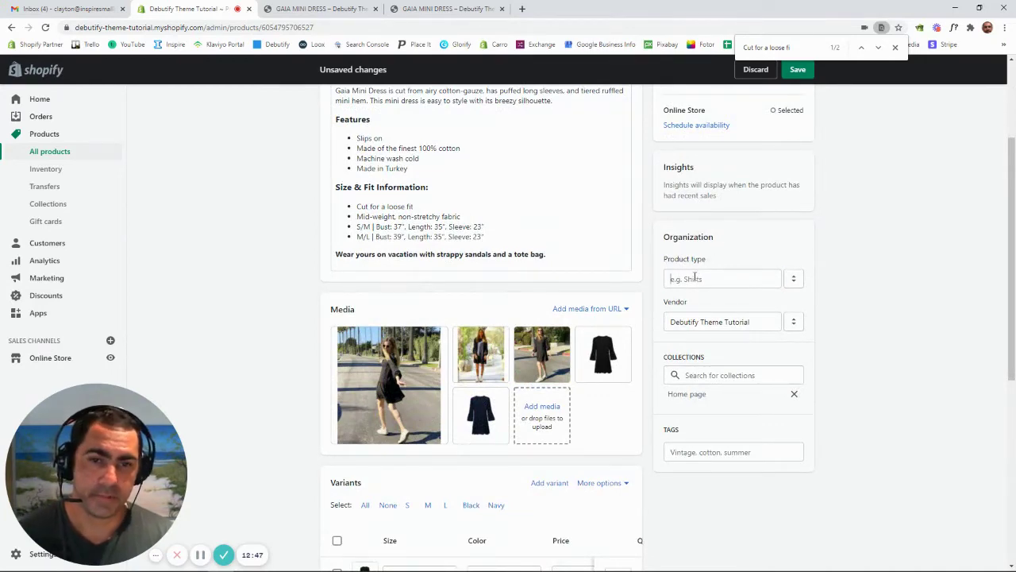
{"action": "left_click", "coordinate": [695, 277]}
{"action": "type", "text": "Dress"}
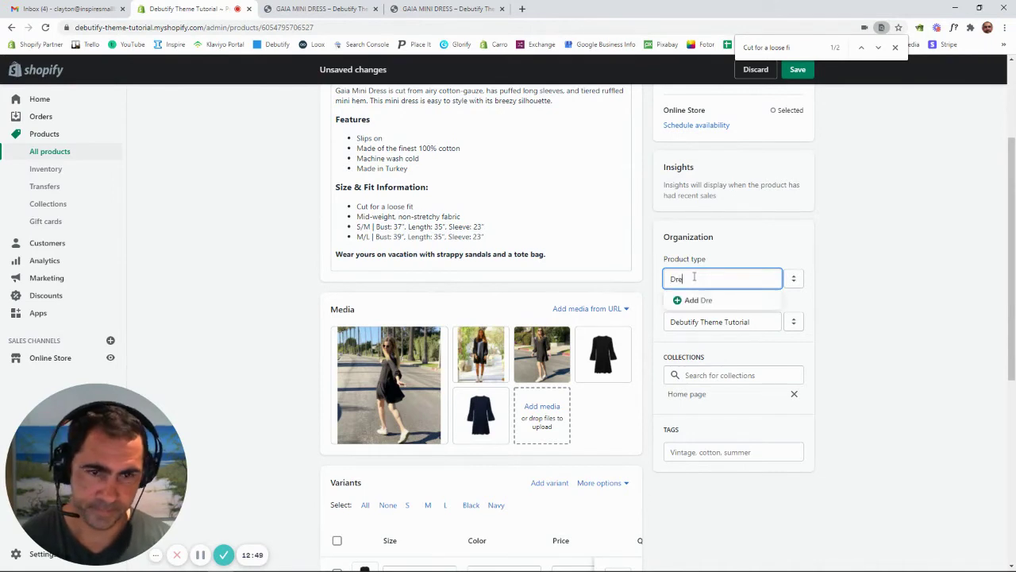
{"action": "left_click", "coordinate": [704, 304]}
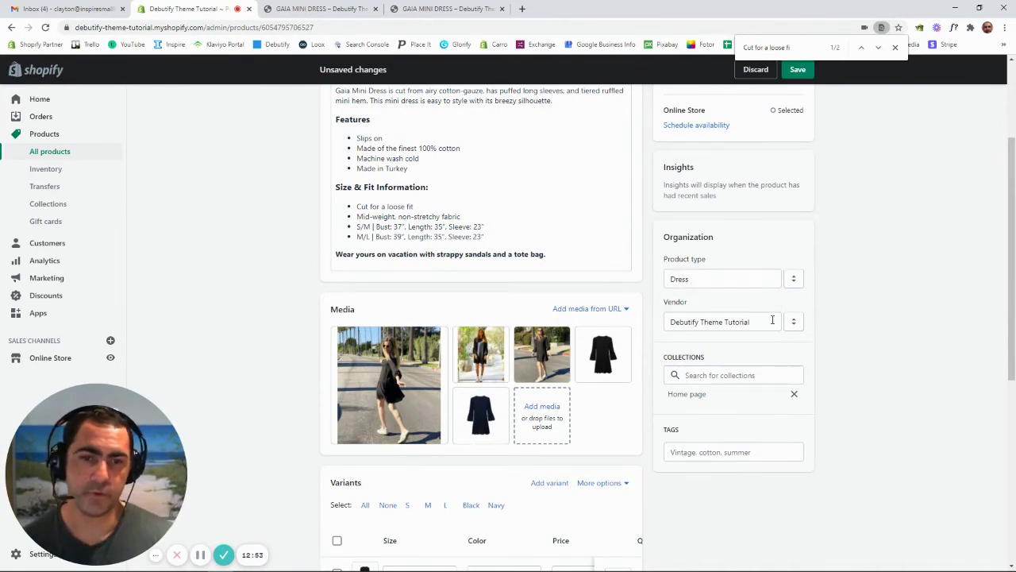
Step: Review the product's vendor entry and the available collections without changing either
{"action": "left_click_drag", "start_coordinate": [759, 322], "coordinate": [662, 326]}
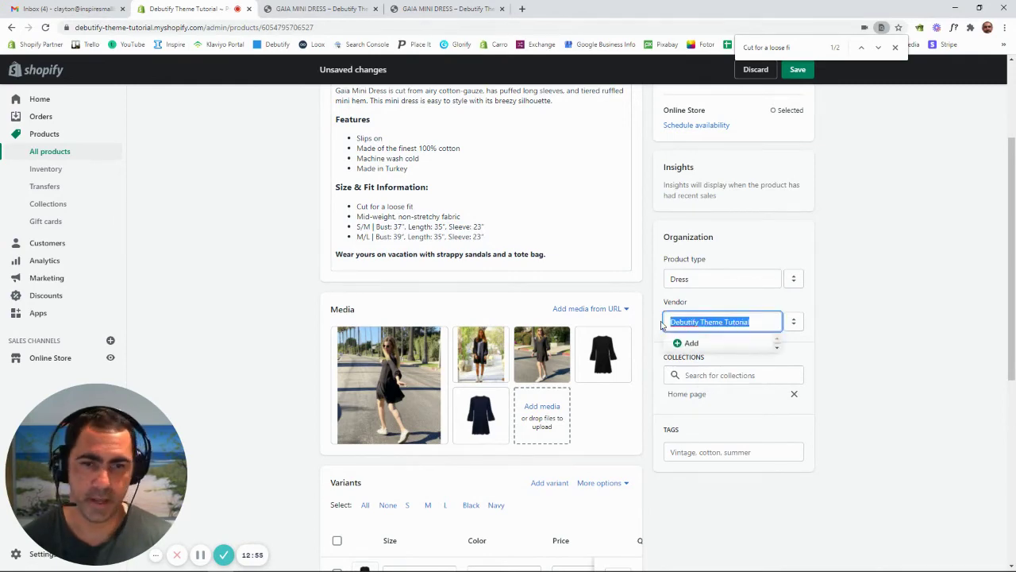
{"action": "left_click", "coordinate": [820, 307]}
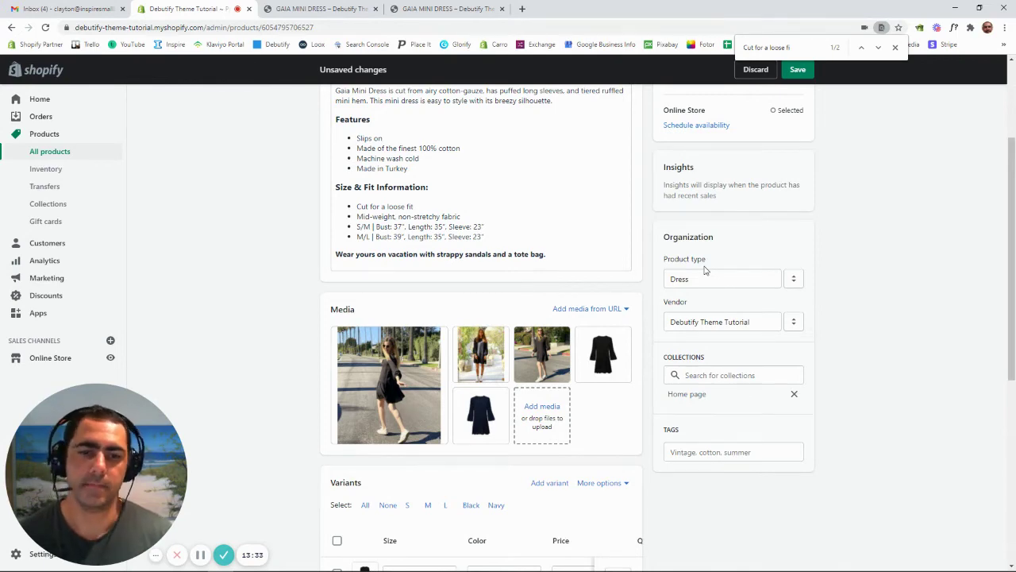
{"action": "left_click", "coordinate": [700, 375]}
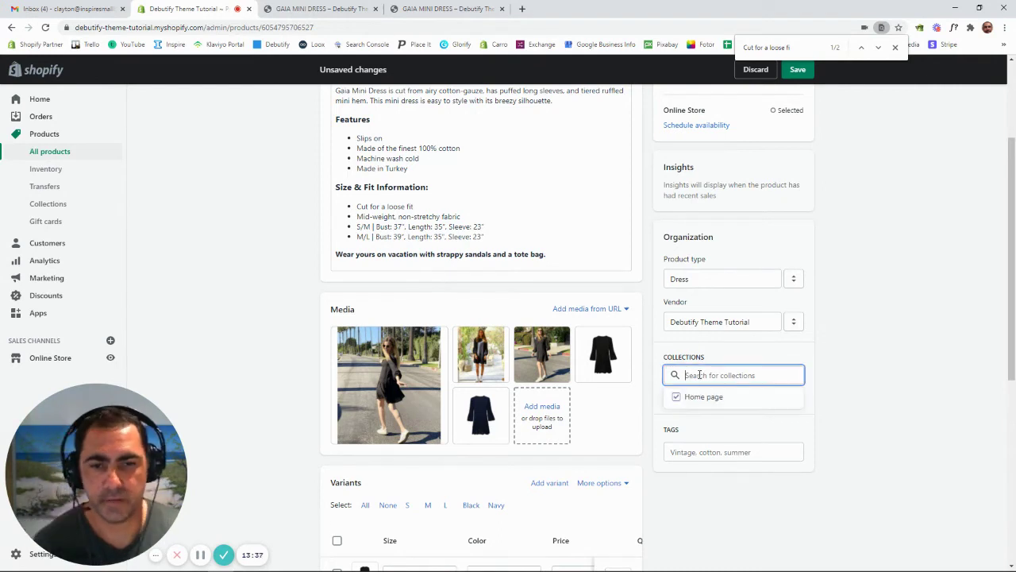
{"action": "left_click", "coordinate": [749, 356]}
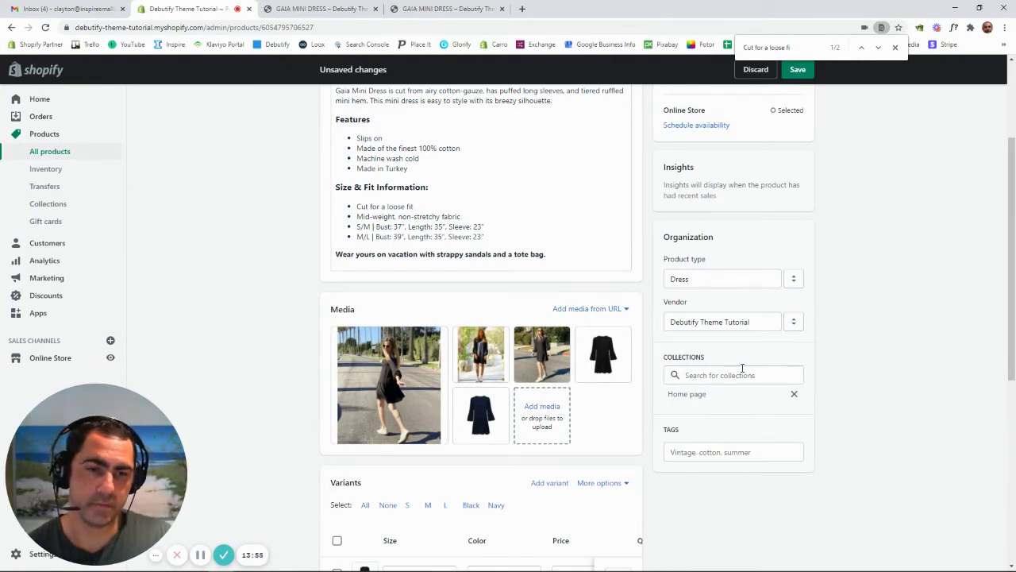
Step: Add the tag Dress to the product and save it
{"action": "left_click", "coordinate": [694, 452]}
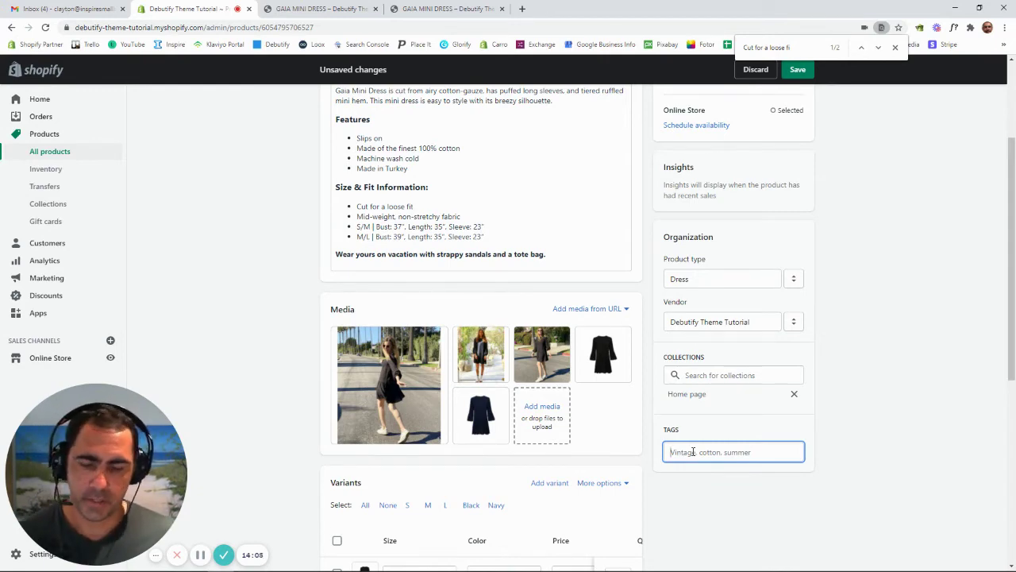
{"action": "type", "text": "Dress"}
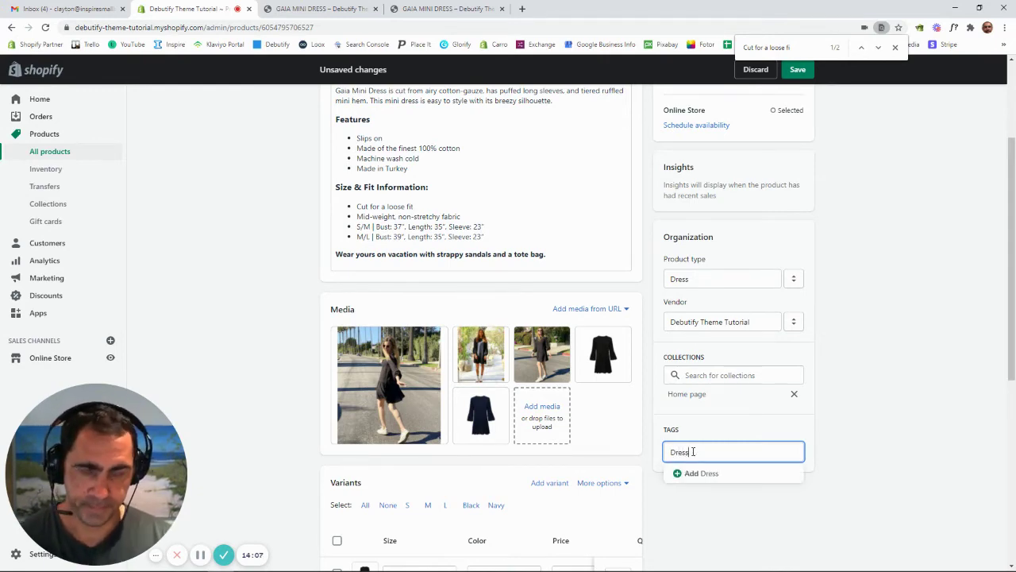
{"action": "key", "text": "Return"}
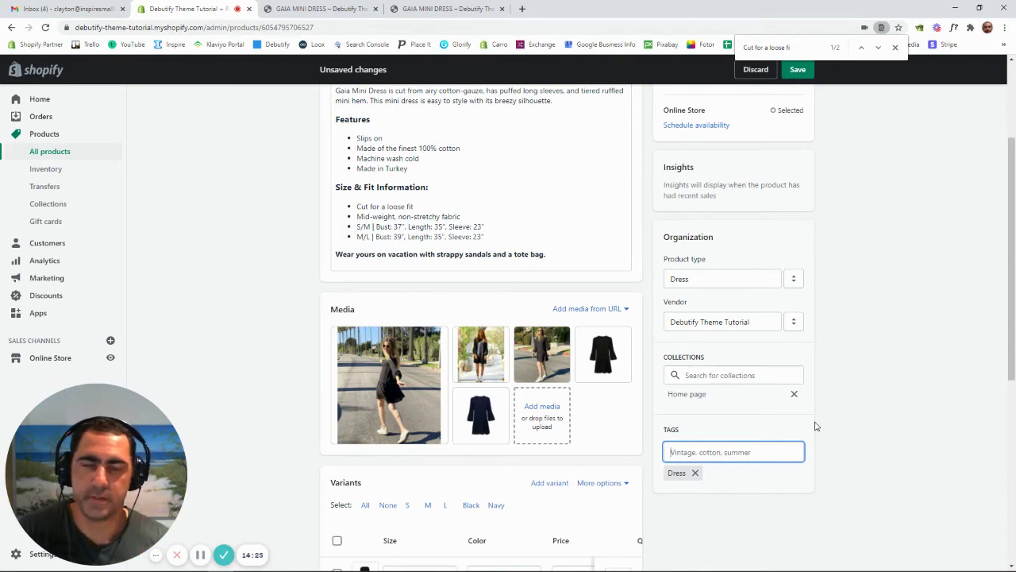
{"action": "scroll", "coordinate": [857, 380], "scroll_direction": "down", "scroll_amount": 2}
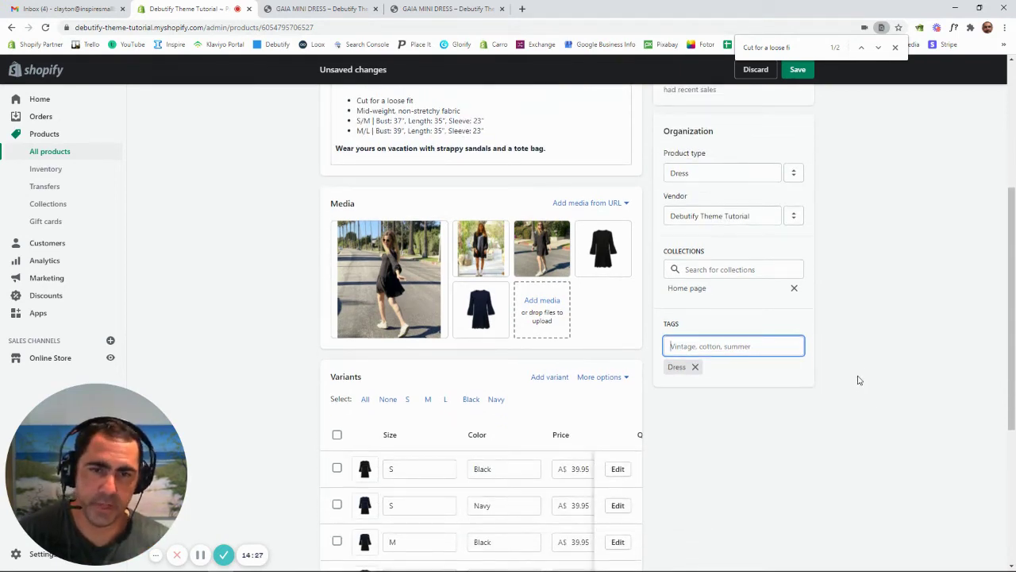
{"action": "scroll", "coordinate": [860, 333], "scroll_direction": "up", "scroll_amount": 5}
{"action": "left_click", "coordinate": [798, 72]}
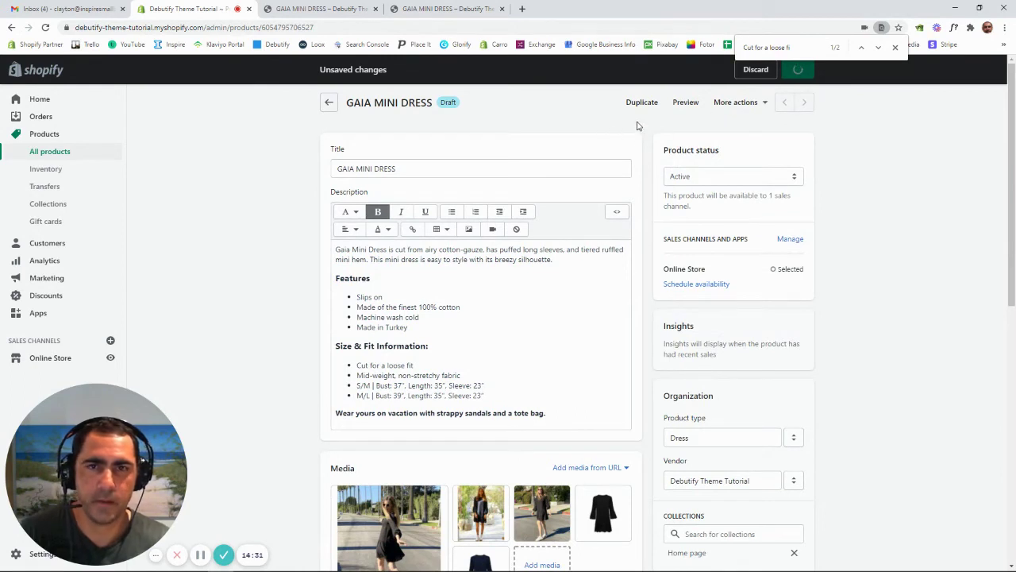
Step: Preview the saved product page and look over its description, image gallery and tags
{"action": "left_click", "coordinate": [686, 103]}
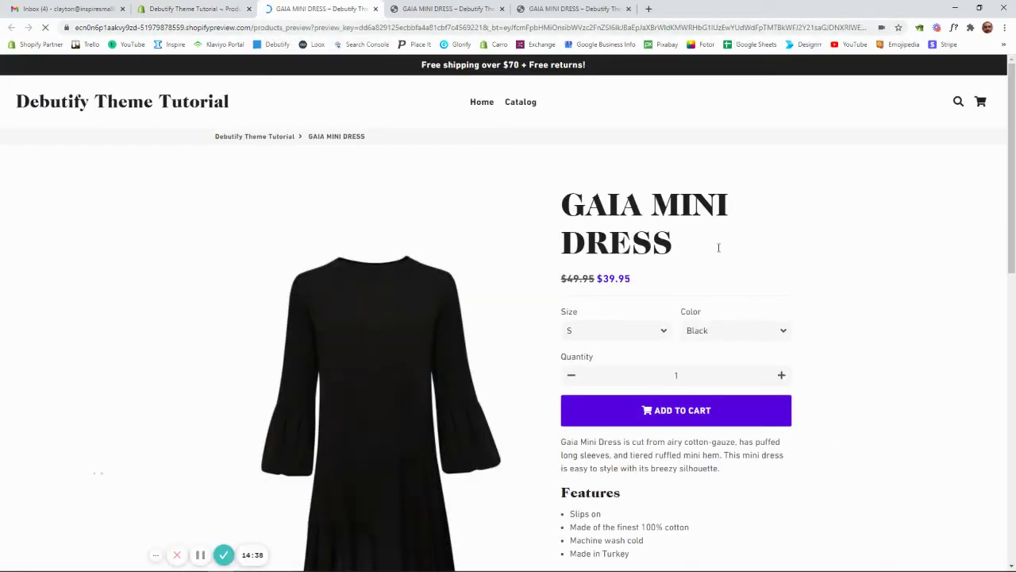
{"action": "scroll", "coordinate": [780, 252], "scroll_direction": "down", "scroll_amount": 4}
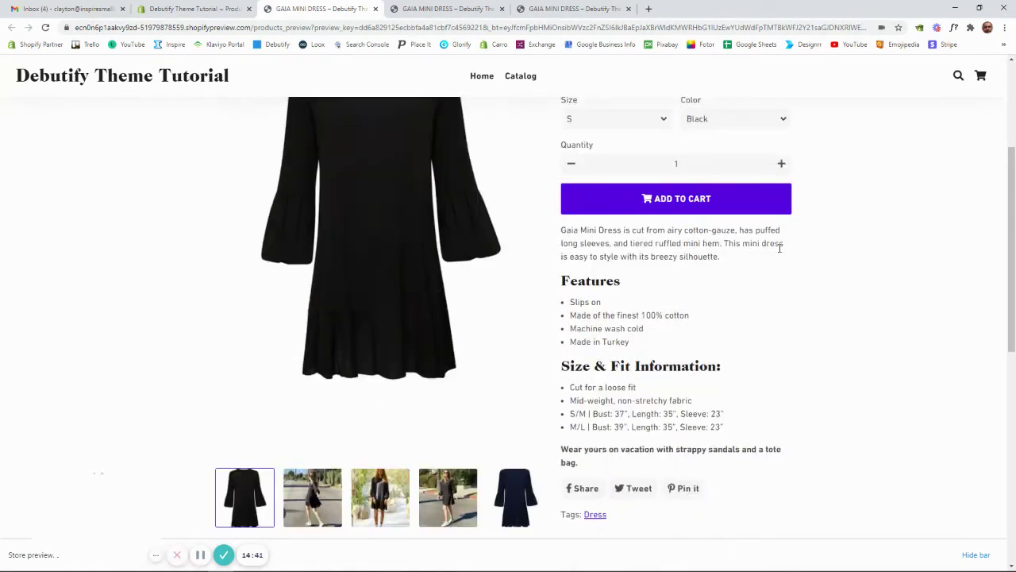
{"action": "scroll", "coordinate": [698, 295], "scroll_direction": "up", "scroll_amount": 1}
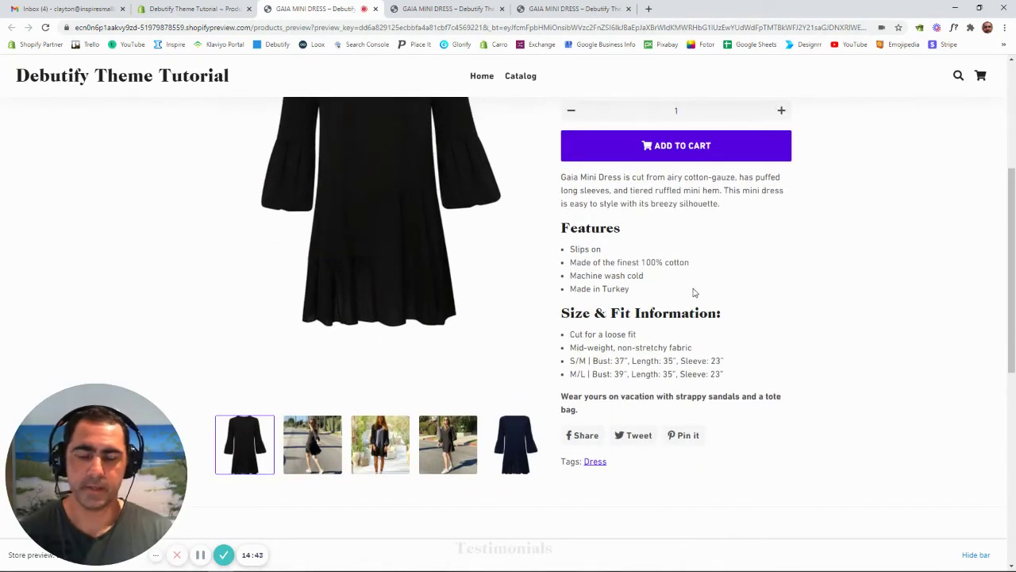
Step: Return to the store admin and open the current Debutify 2.0.2 theme for customization
{"action": "left_click", "coordinate": [200, 9]}
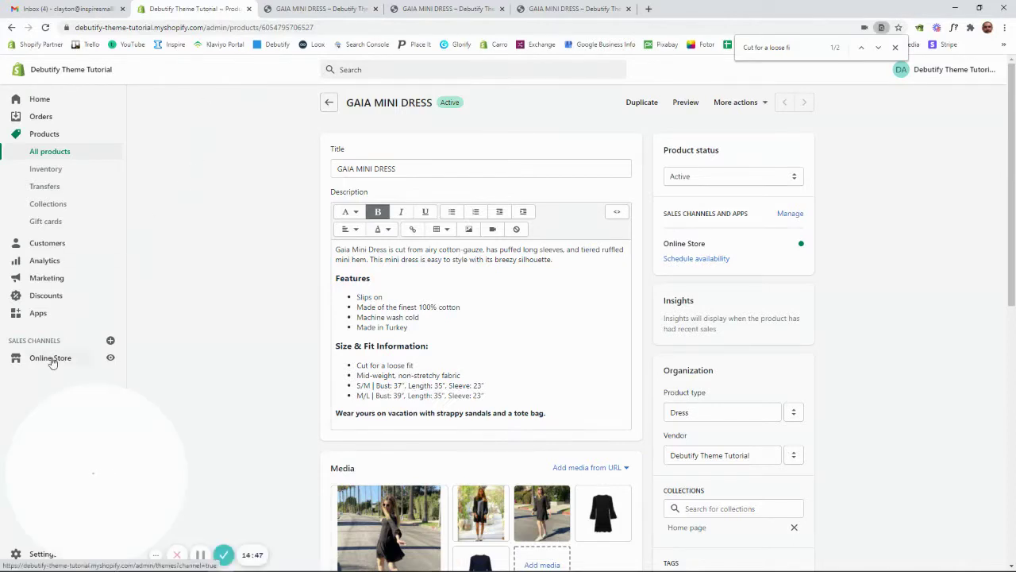
{"action": "left_click", "coordinate": [50, 358]}
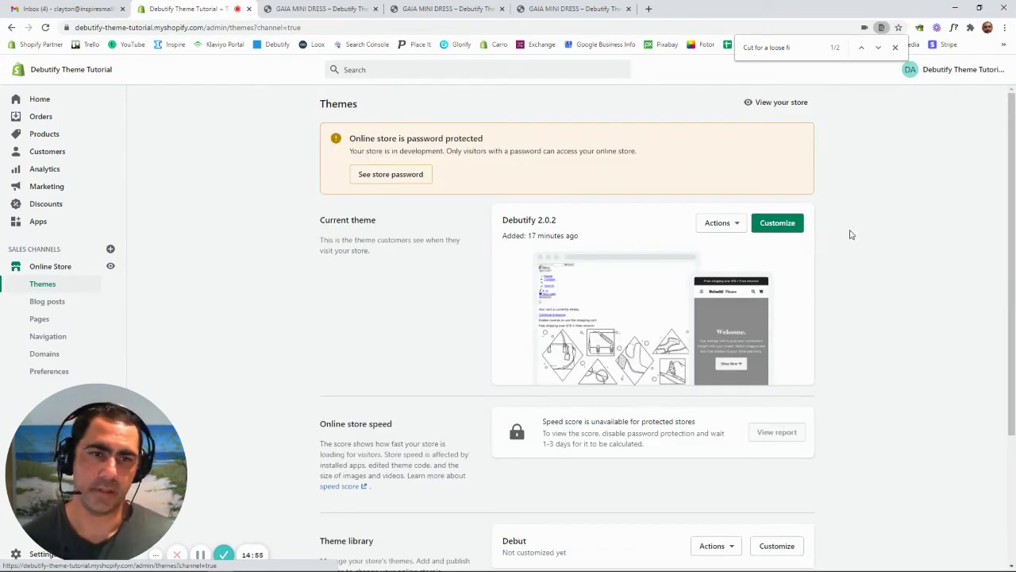
{"action": "left_click", "coordinate": [796, 230]}
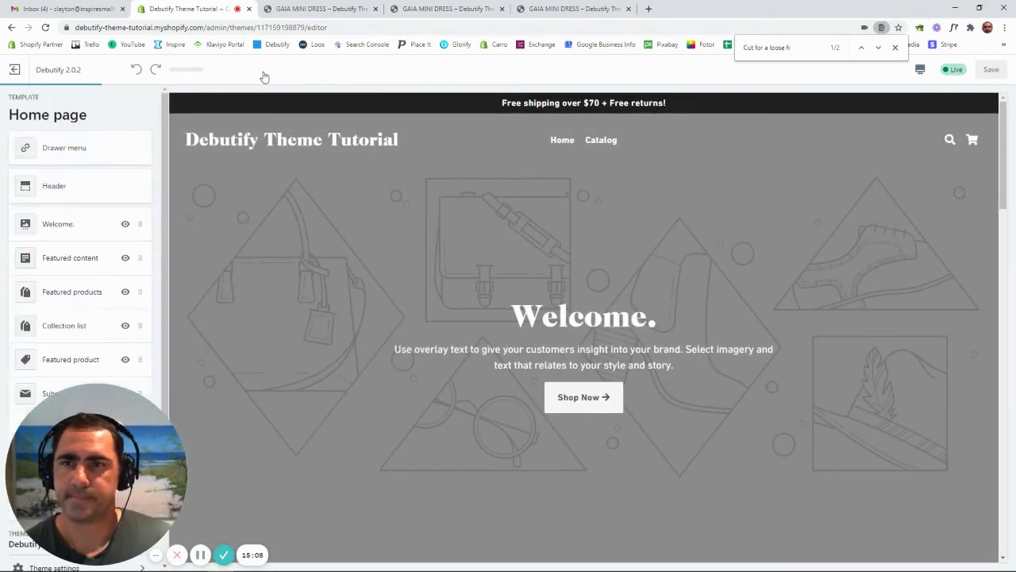
Step: Switch the theme editor to the Product pages template and look over the GAIA MINI DRESS page
{"action": "left_click", "coordinate": [262, 71]}
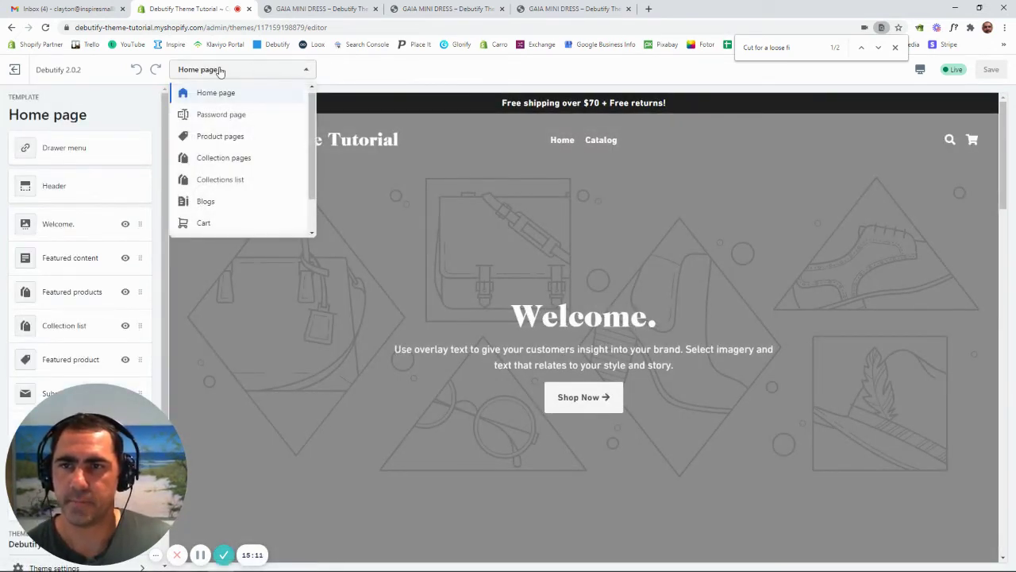
{"action": "left_click", "coordinate": [216, 137]}
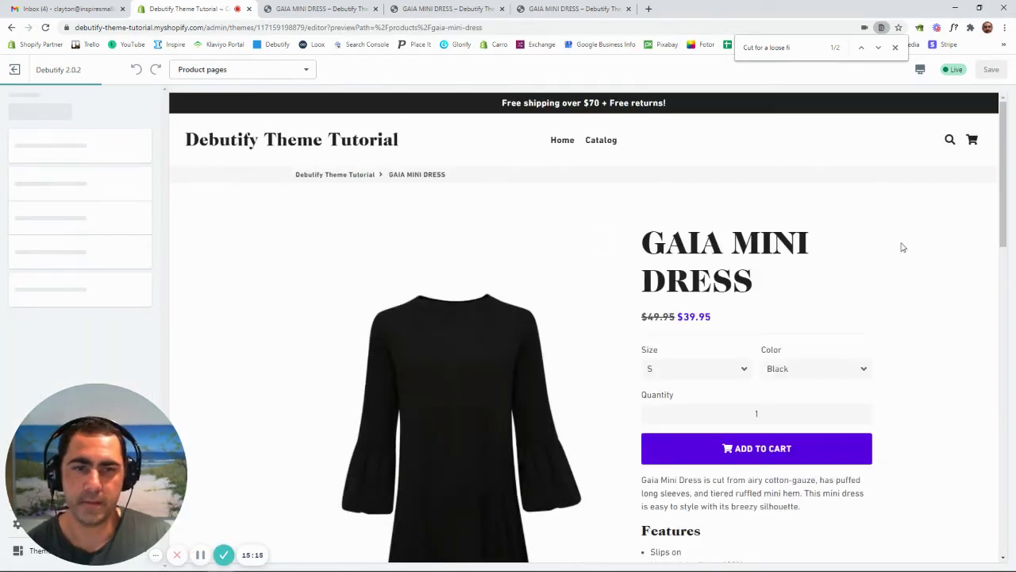
{"action": "scroll", "coordinate": [850, 236], "scroll_direction": "down", "scroll_amount": 2}
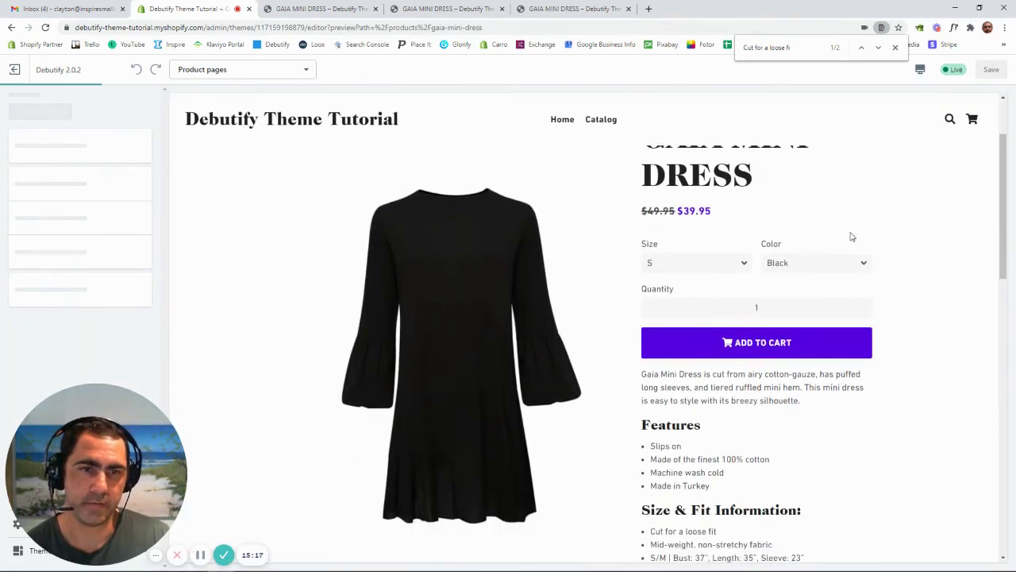
{"action": "scroll", "coordinate": [850, 236], "scroll_direction": "up", "scroll_amount": 2}
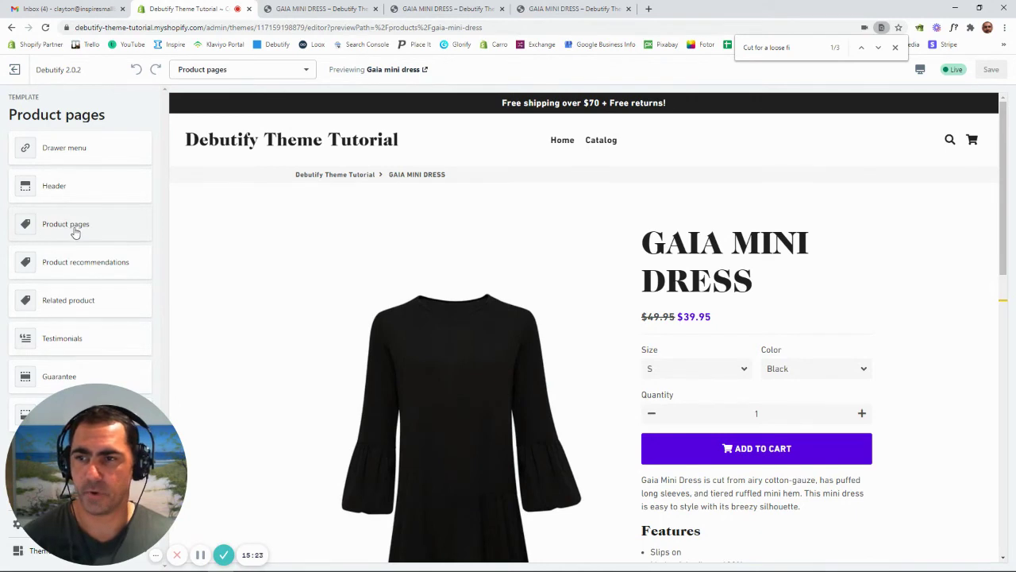
Step: Open the Product pages section settings and look through the product photo and detail options
{"action": "left_click", "coordinate": [75, 226]}
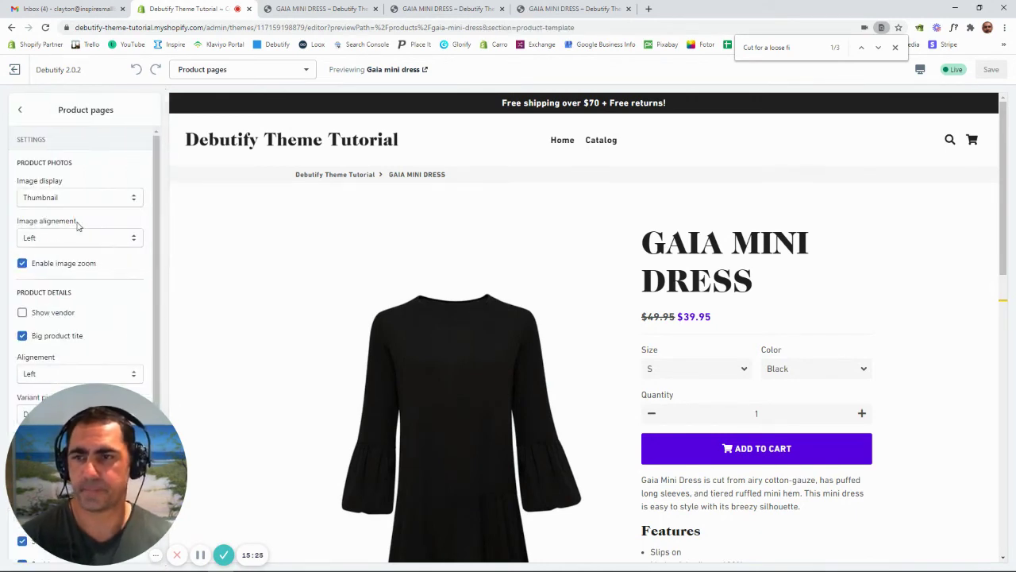
{"action": "scroll", "coordinate": [89, 226], "scroll_direction": "down", "scroll_amount": 1}
{"action": "left_click_drag", "start_coordinate": [108, 498], "coordinate": [268, 498]}
{"action": "scroll", "coordinate": [70, 259], "scroll_direction": "up", "scroll_amount": 1}
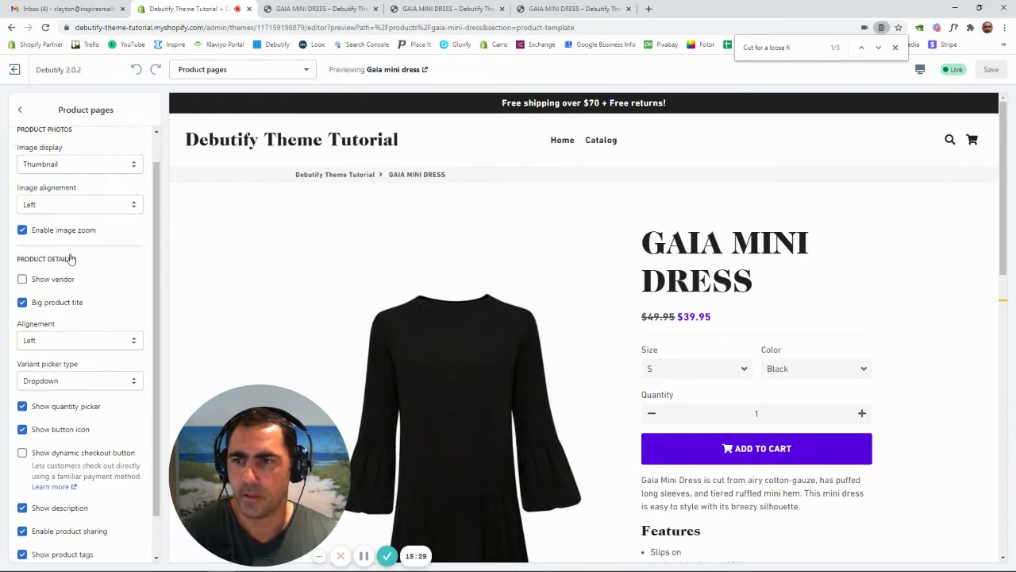
{"action": "scroll", "coordinate": [70, 259], "scroll_direction": "up", "scroll_amount": 1}
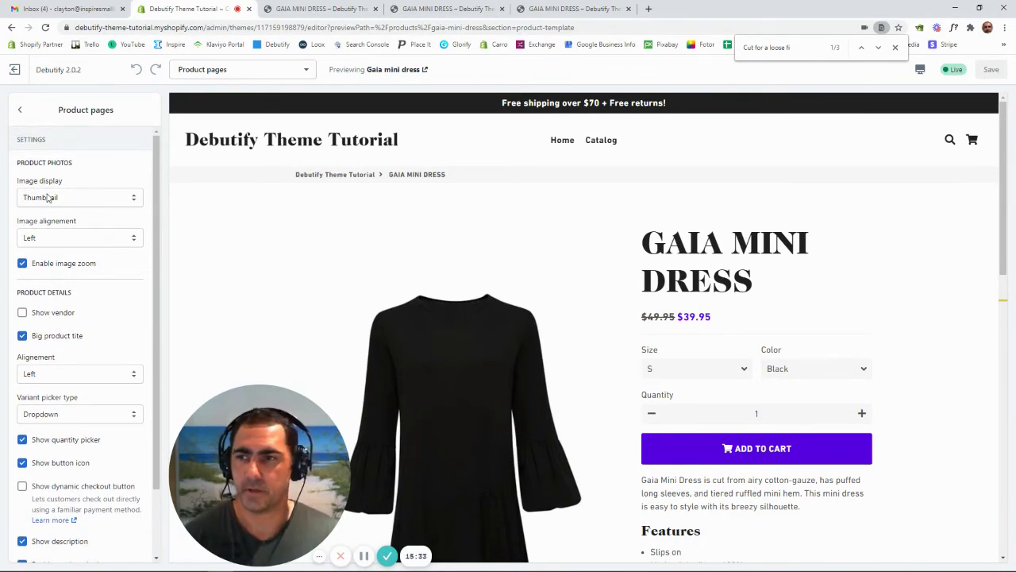
Step: Set the product photos' image display to Stacked and check the resulting gallery layout
{"action": "scroll", "coordinate": [370, 222], "scroll_direction": "down", "scroll_amount": 5}
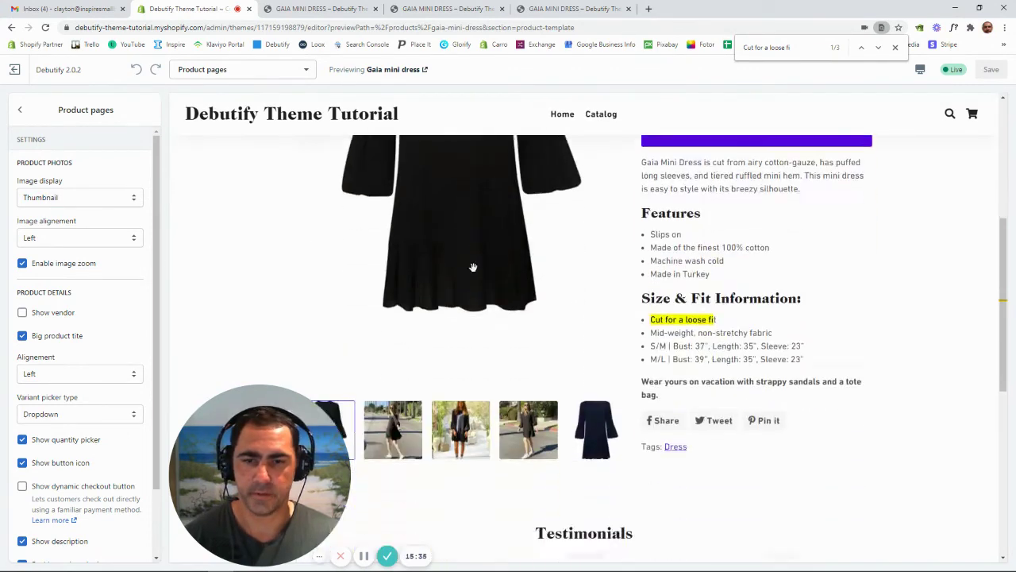
{"action": "left_click", "coordinate": [84, 198]}
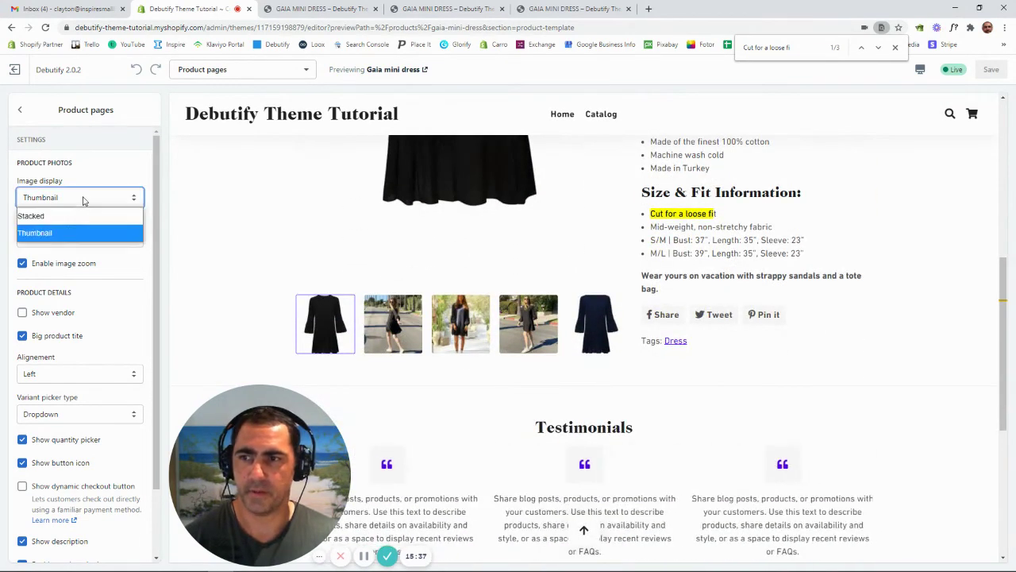
{"action": "left_click", "coordinate": [84, 215]}
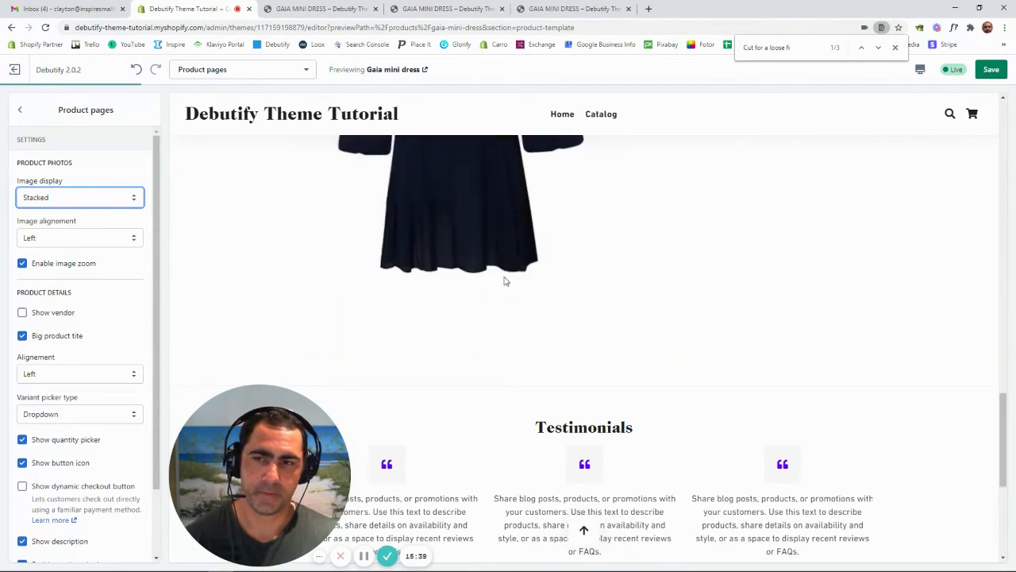
{"action": "scroll", "coordinate": [504, 276], "scroll_direction": "up", "scroll_amount": 10}
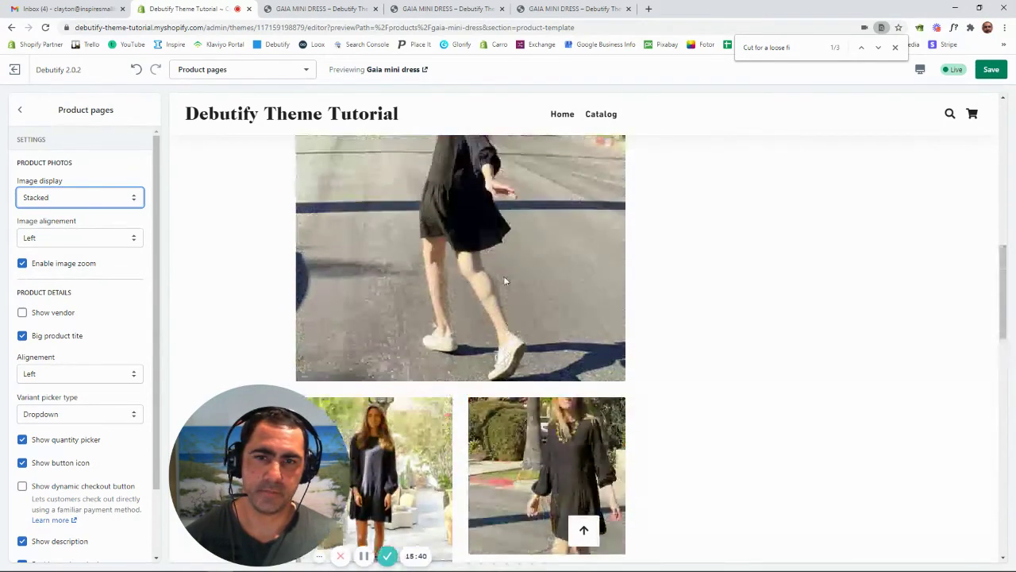
Step: Set the product photos' image display to Thumbnail and keep the image alignment at Left
{"action": "left_click", "coordinate": [98, 198]}
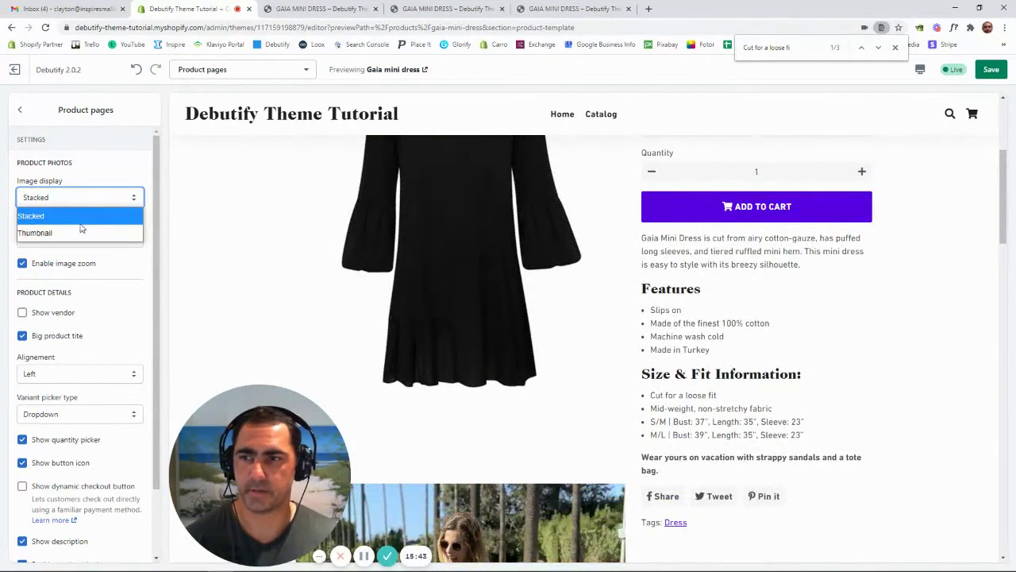
{"action": "left_click", "coordinate": [81, 231]}
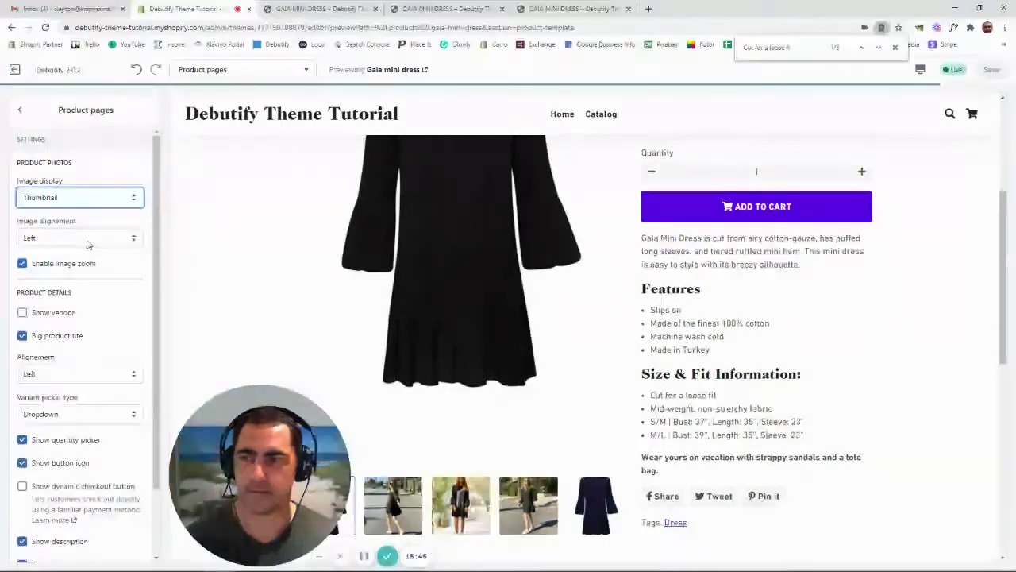
{"action": "left_click", "coordinate": [55, 239]}
{"action": "left_click", "coordinate": [53, 240]}
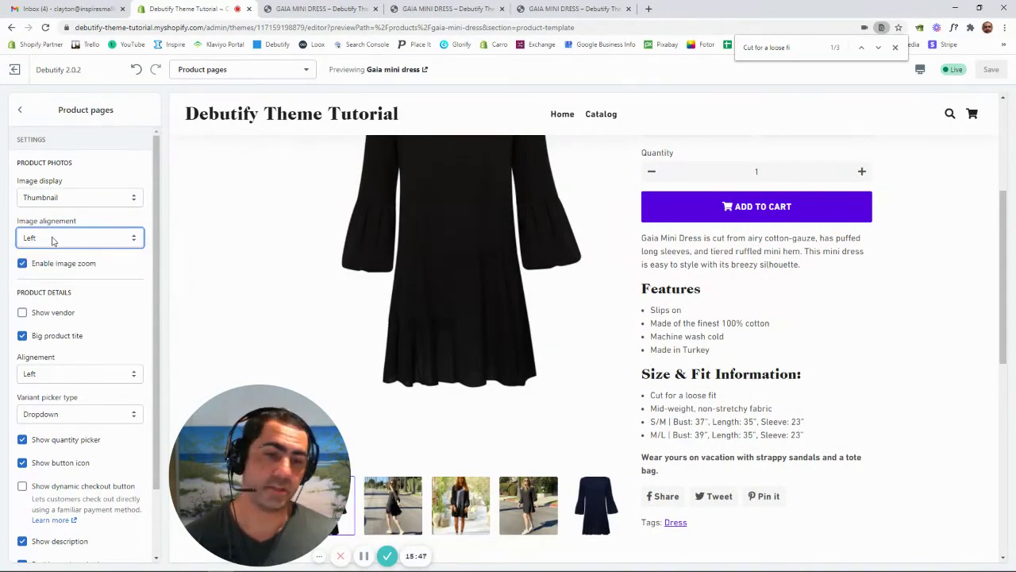
Step: Turn on Show vendor to check it in the preview, turn it off again, and disable Big product title
{"action": "scroll", "coordinate": [79, 296], "scroll_direction": "down", "scroll_amount": 2}
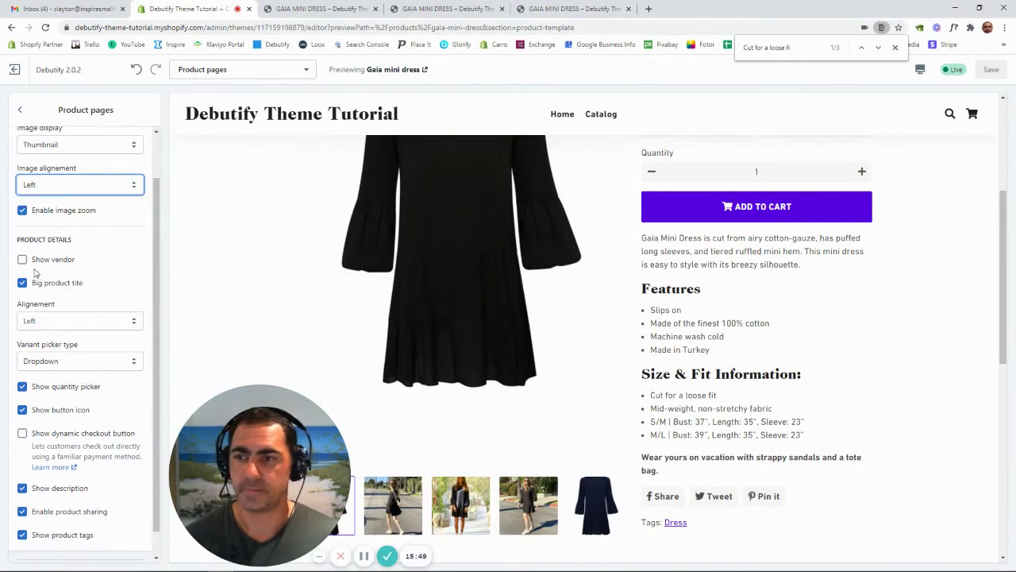
{"action": "left_click", "coordinate": [48, 262]}
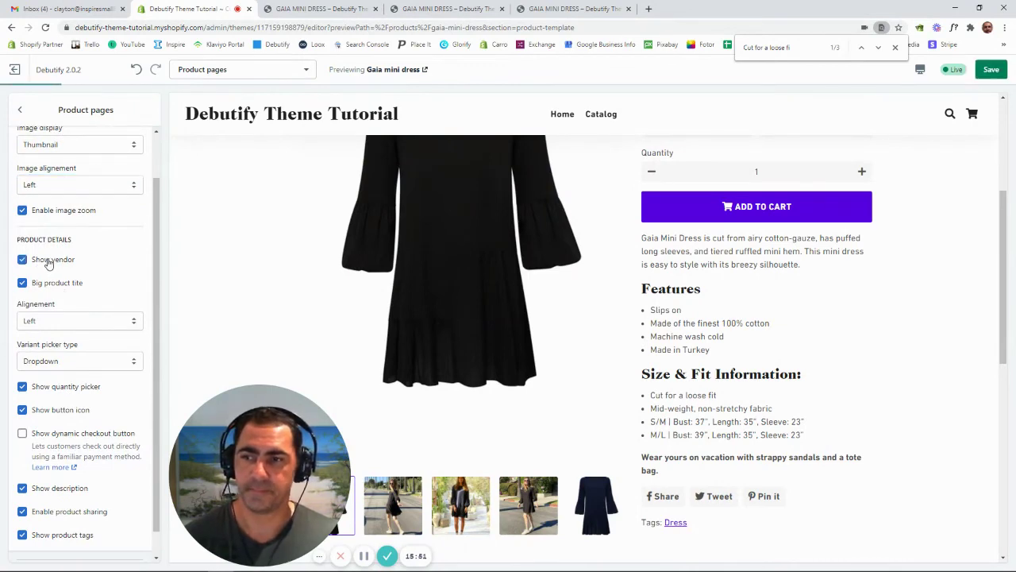
{"action": "scroll", "coordinate": [866, 351], "scroll_direction": "up", "scroll_amount": 3}
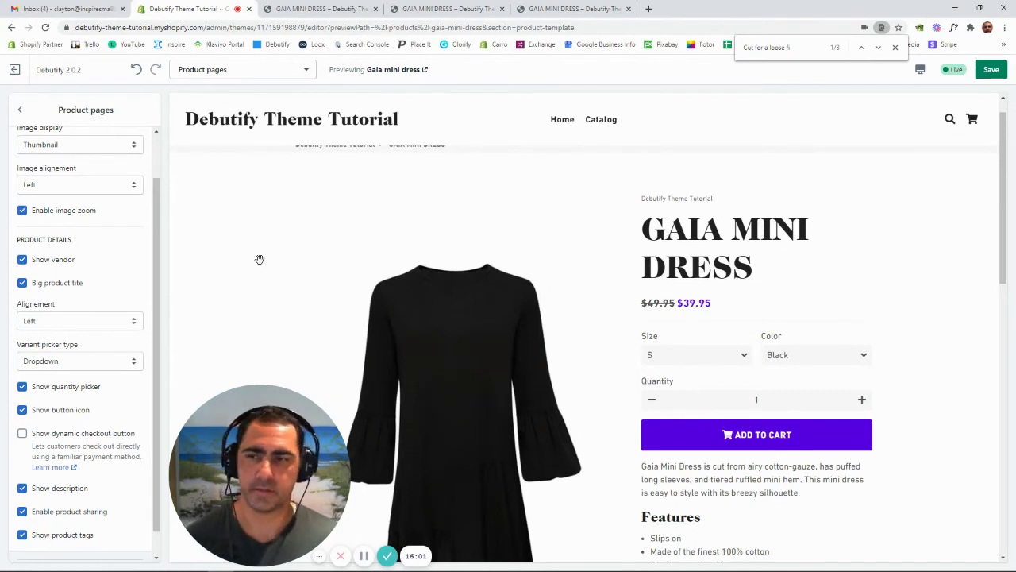
{"action": "left_click", "coordinate": [49, 262]}
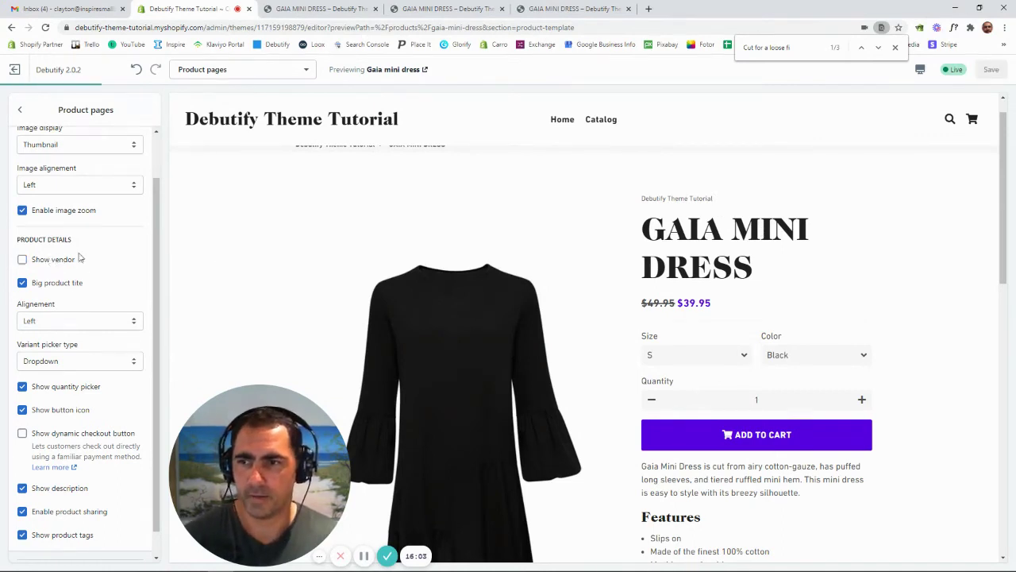
{"action": "left_click", "coordinate": [28, 284]}
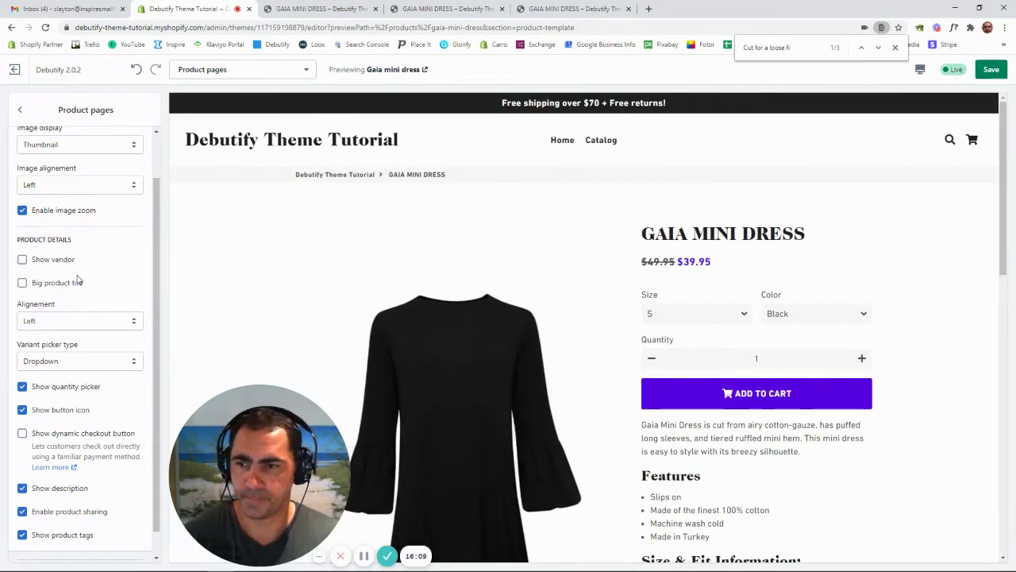
Step: Try the Button variant picker type by choosing size M and color Navy in the preview, and restore the Dropdown type
{"action": "scroll", "coordinate": [102, 277], "scroll_direction": "down", "scroll_amount": 1}
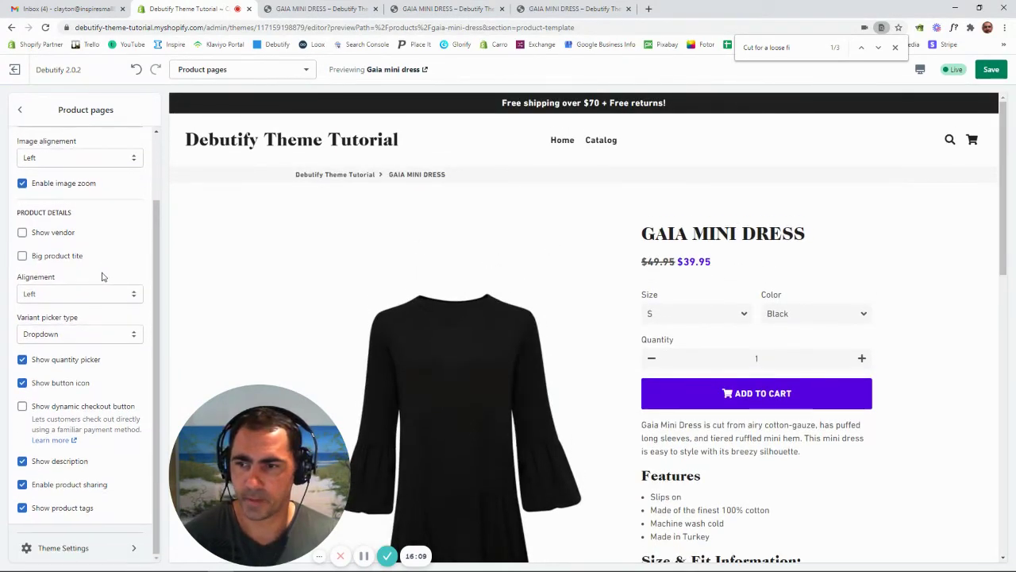
{"action": "left_click", "coordinate": [60, 336]}
{"action": "left_click", "coordinate": [57, 352]}
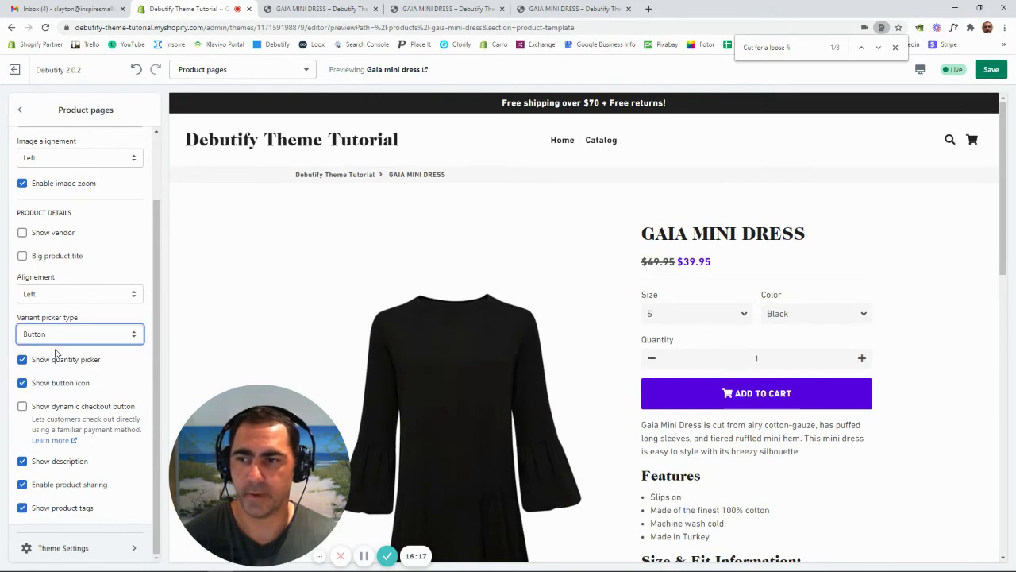
{"action": "scroll", "coordinate": [890, 237], "scroll_direction": "down", "scroll_amount": 1}
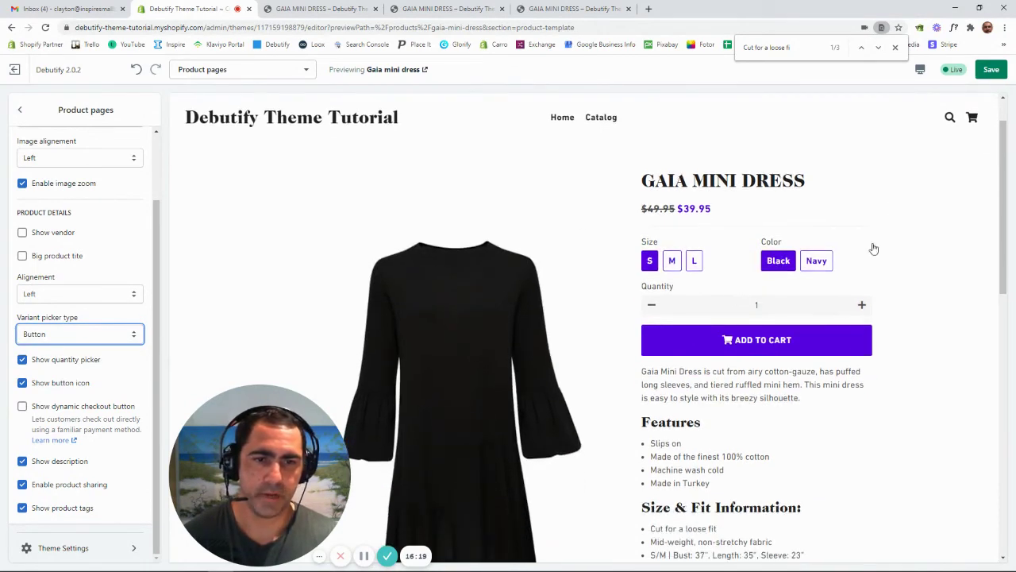
{"action": "left_click", "coordinate": [671, 261]}
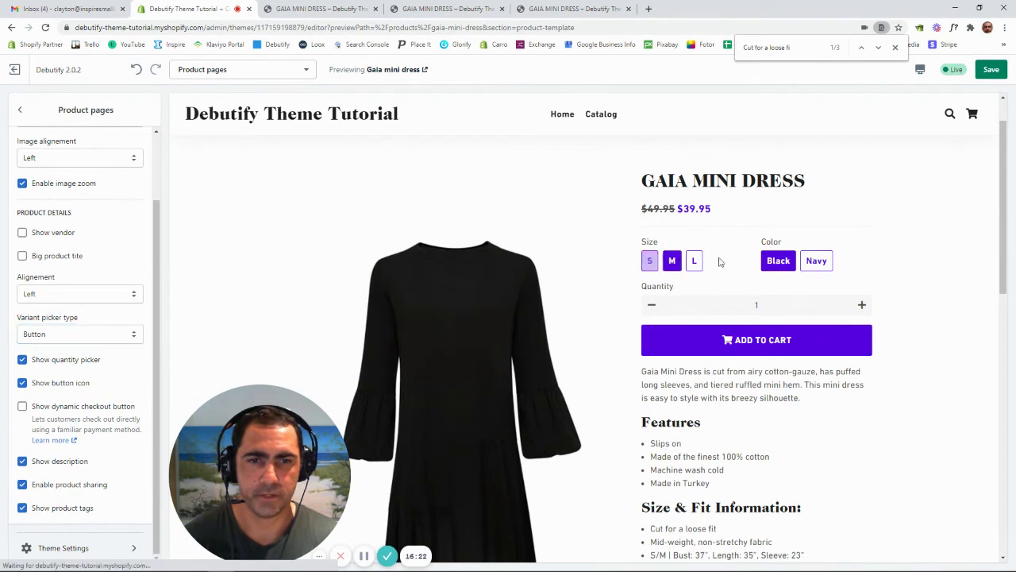
{"action": "left_click", "coordinate": [814, 260]}
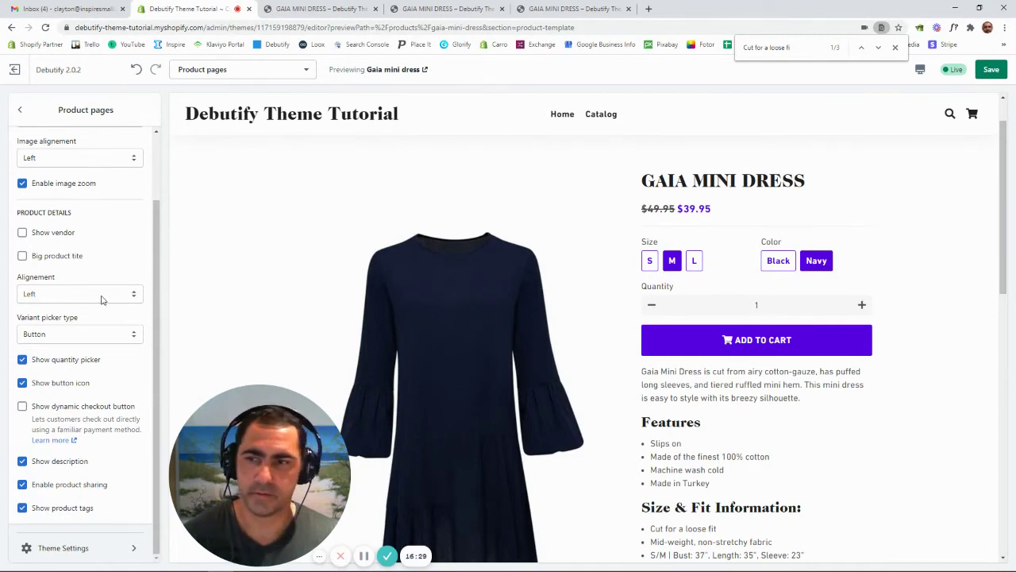
{"action": "left_click", "coordinate": [81, 332]}
{"action": "left_click", "coordinate": [72, 367]}
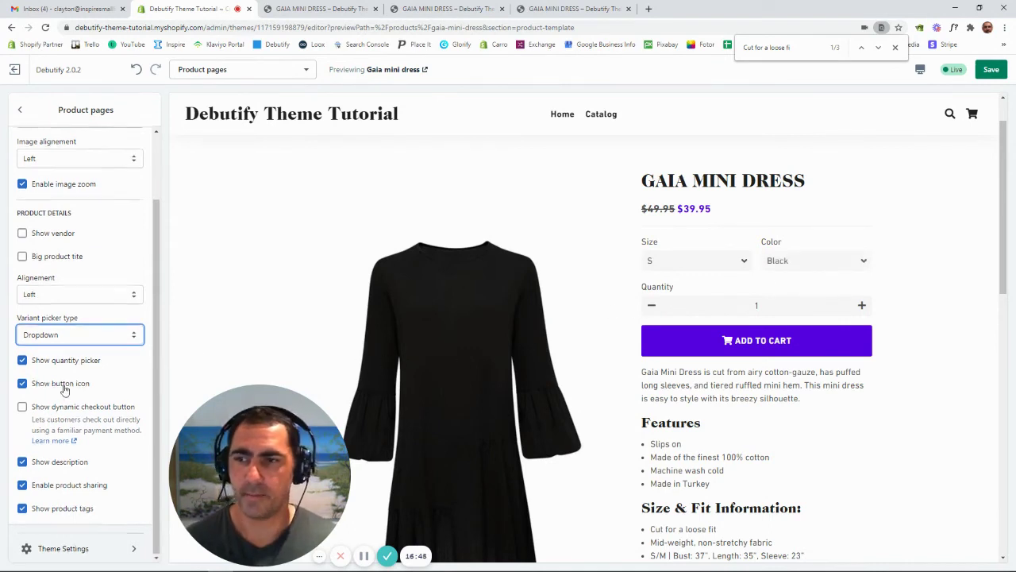
Step: In the related theme settings, set the product page position to Above product title and check the preview
{"action": "scroll", "coordinate": [66, 387], "scroll_direction": "up", "scroll_amount": 2}
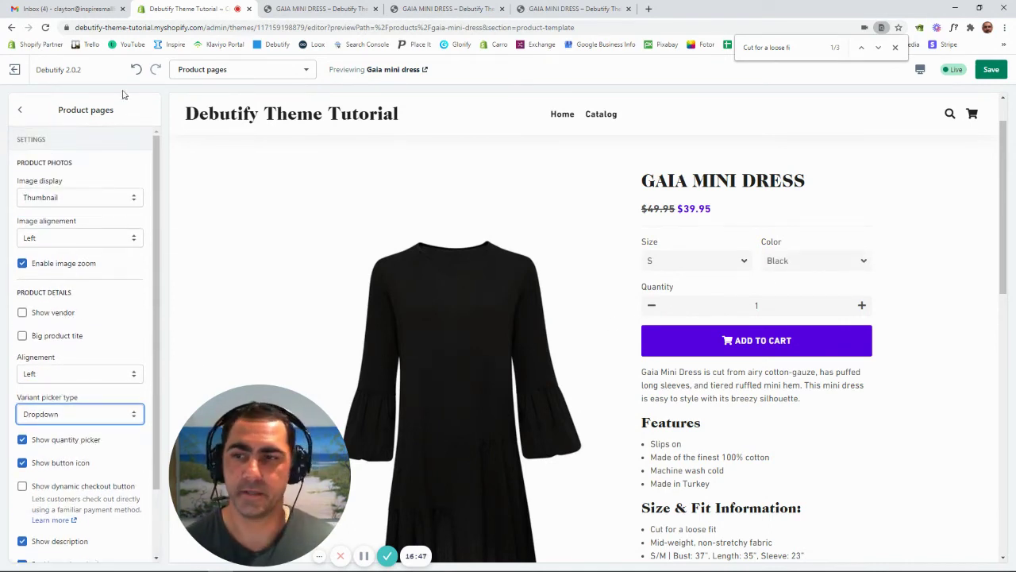
{"action": "scroll", "coordinate": [89, 254], "scroll_direction": "down", "scroll_amount": 2}
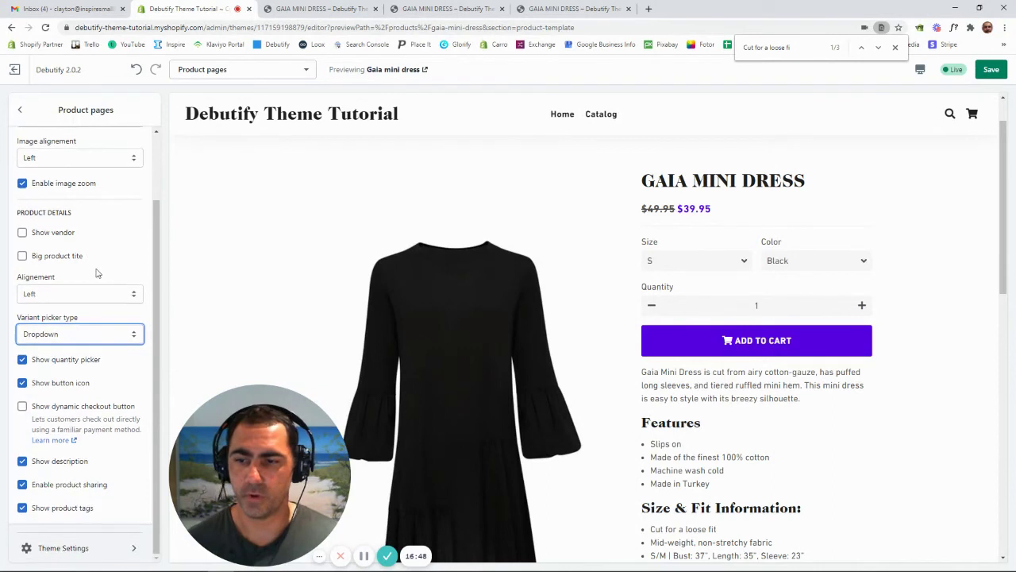
{"action": "left_click", "coordinate": [74, 548]}
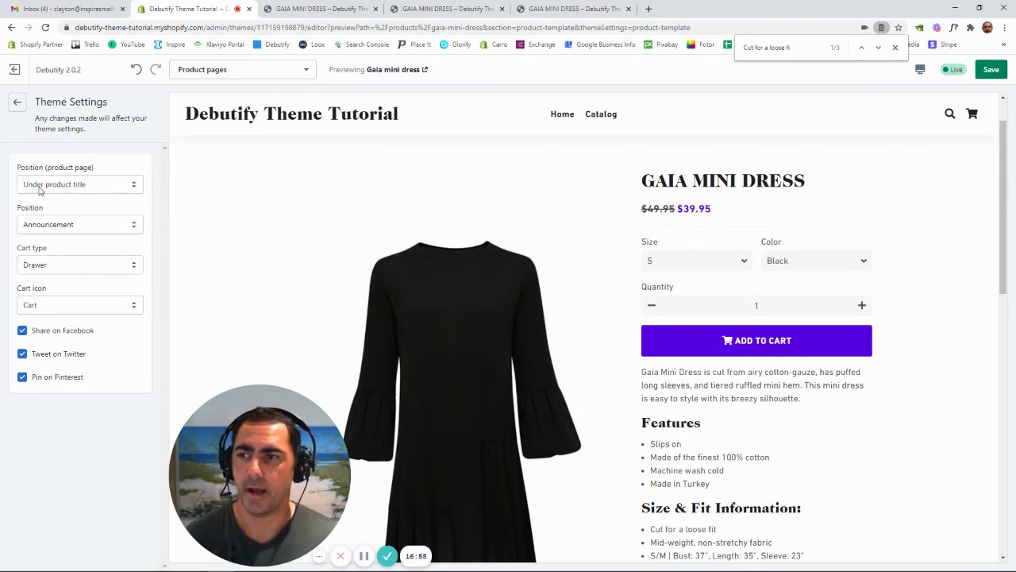
{"action": "left_click", "coordinate": [76, 185]}
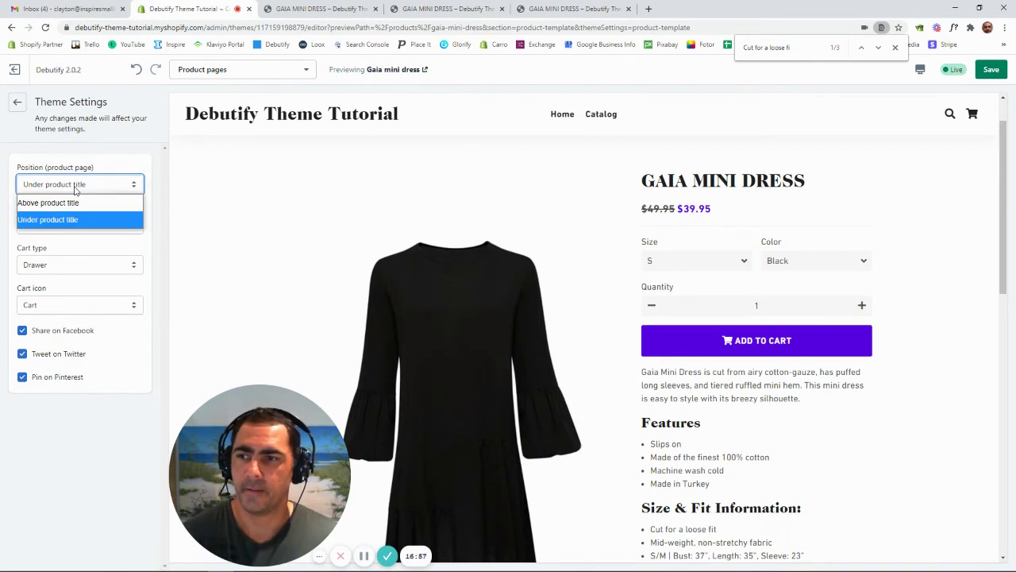
{"action": "left_click", "coordinate": [69, 203]}
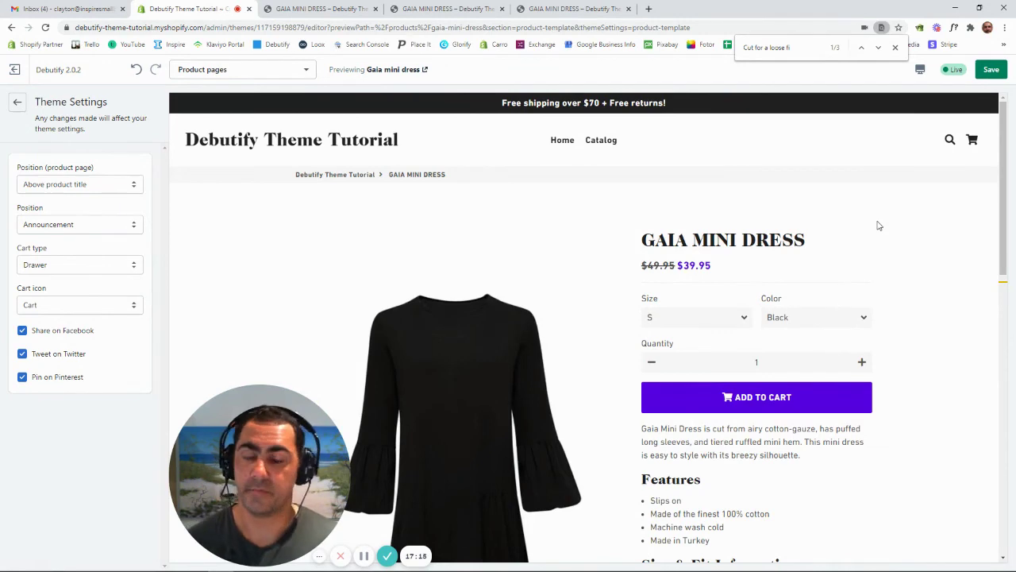
{"action": "scroll", "coordinate": [755, 277], "scroll_direction": "down", "scroll_amount": 3}
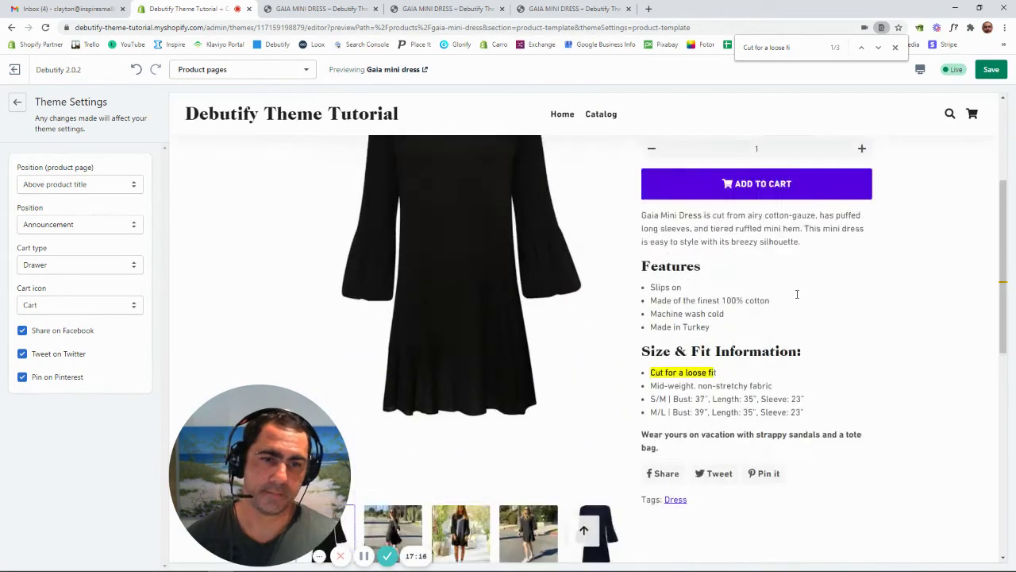
{"action": "scroll", "coordinate": [797, 294], "scroll_direction": "up", "scroll_amount": 3}
{"action": "left_click", "coordinate": [75, 184]}
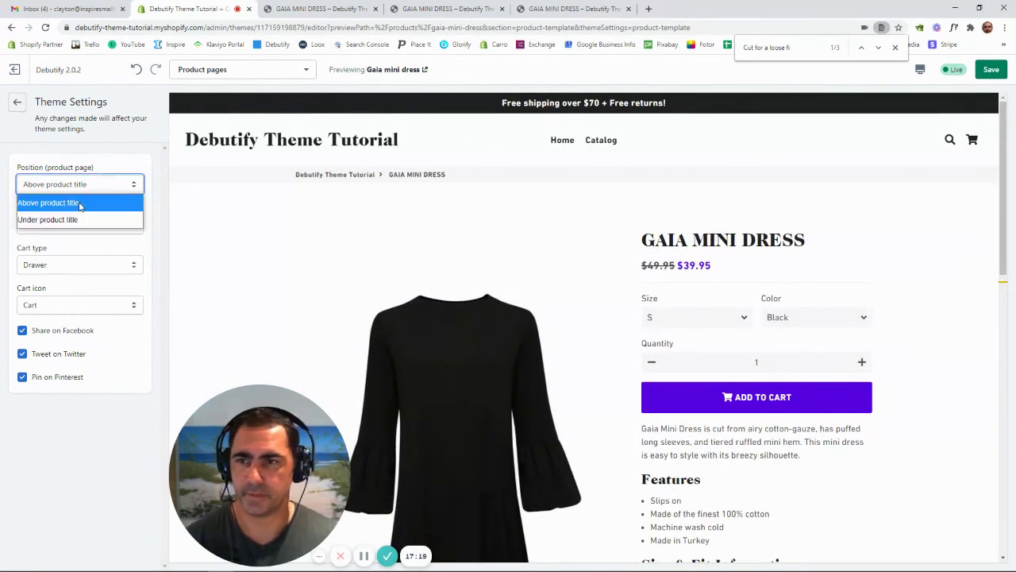
{"action": "left_click", "coordinate": [80, 203]}
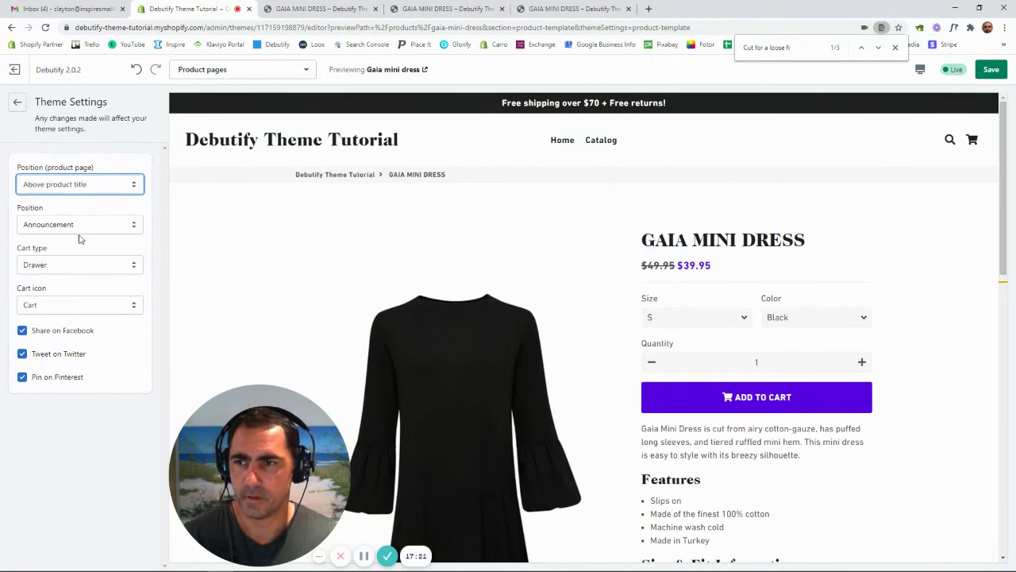
Step: Save the product page customizations and exit the theme editor to the store admin
{"action": "left_click", "coordinate": [16, 103]}
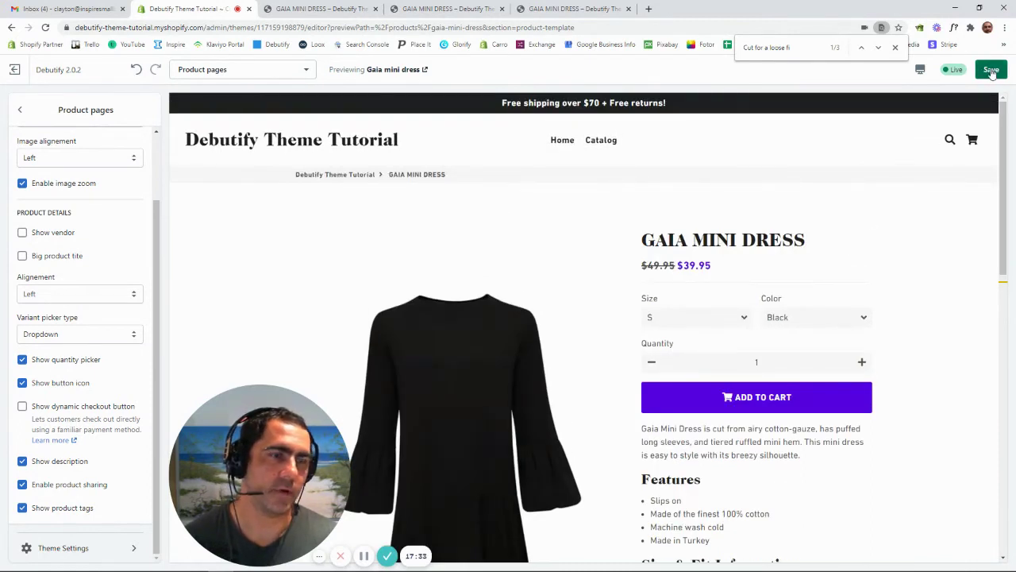
{"action": "left_click", "coordinate": [991, 71]}
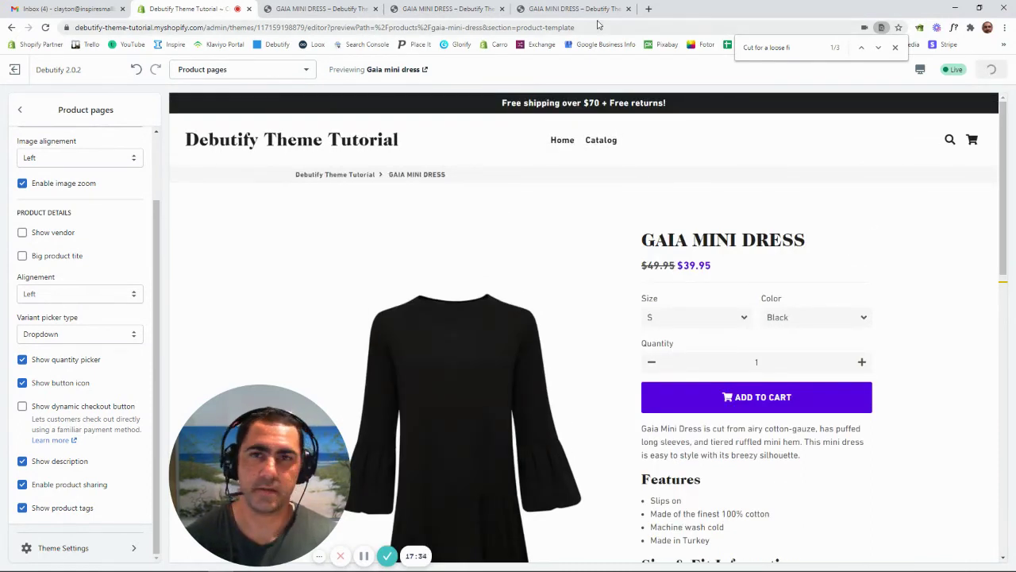
{"action": "left_click", "coordinate": [15, 70]}
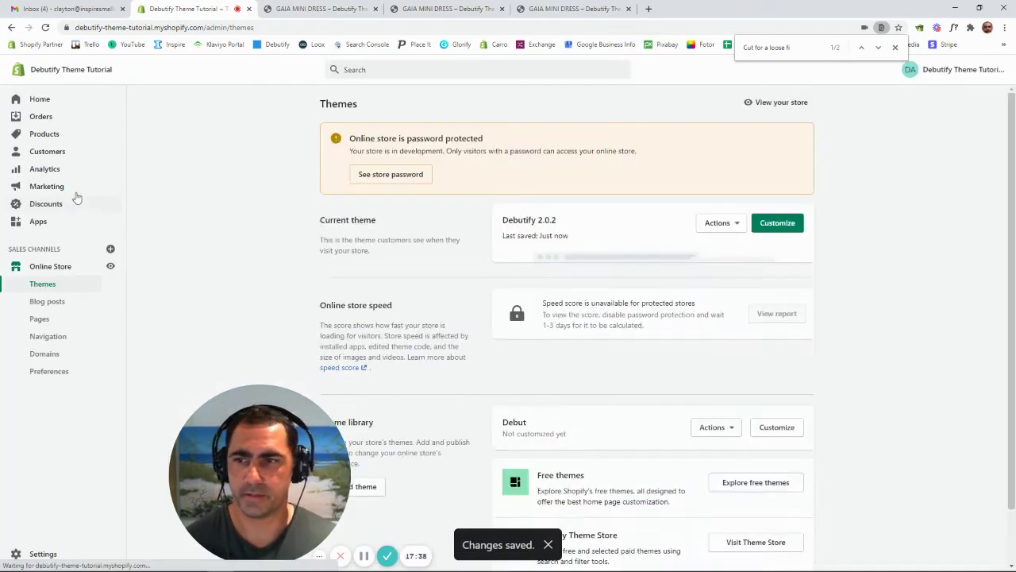
Step: Open the GAIA MINI DRESS product and review its description, media, organization, variants and search engine listing preview
{"action": "left_click", "coordinate": [77, 134]}
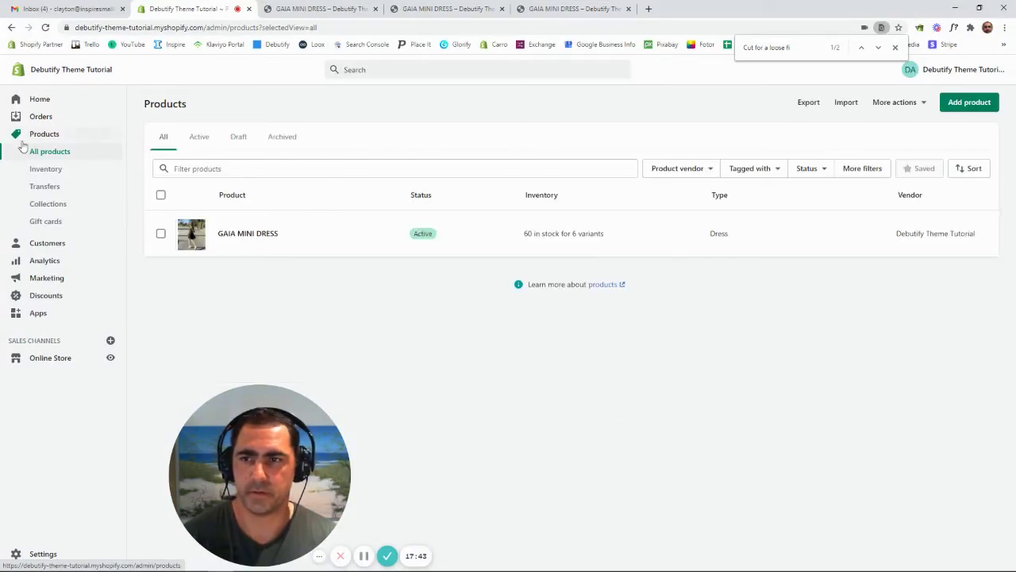
{"action": "left_click", "coordinate": [245, 235]}
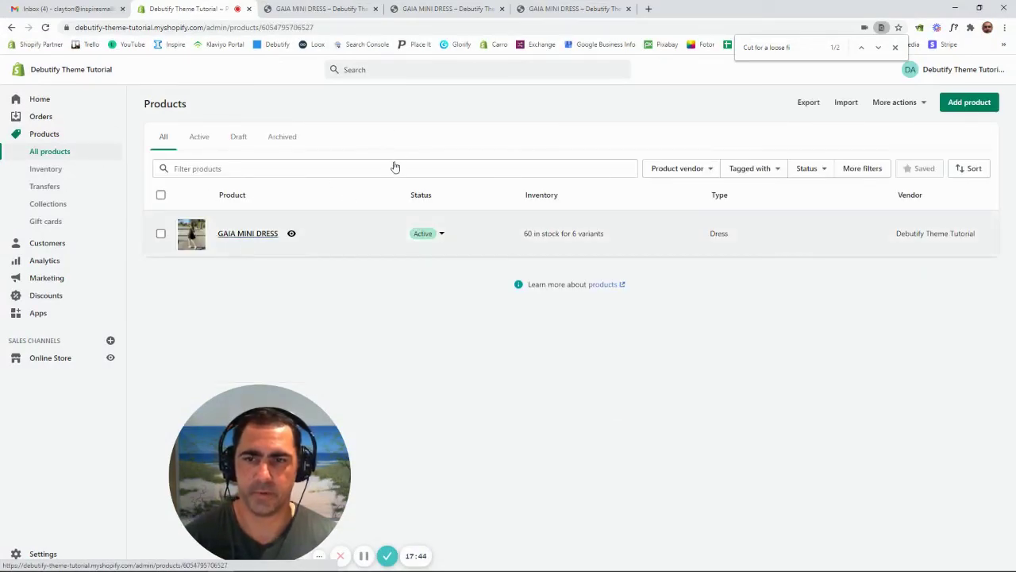
{"action": "scroll", "coordinate": [775, 262], "scroll_direction": "down", "scroll_amount": 8}
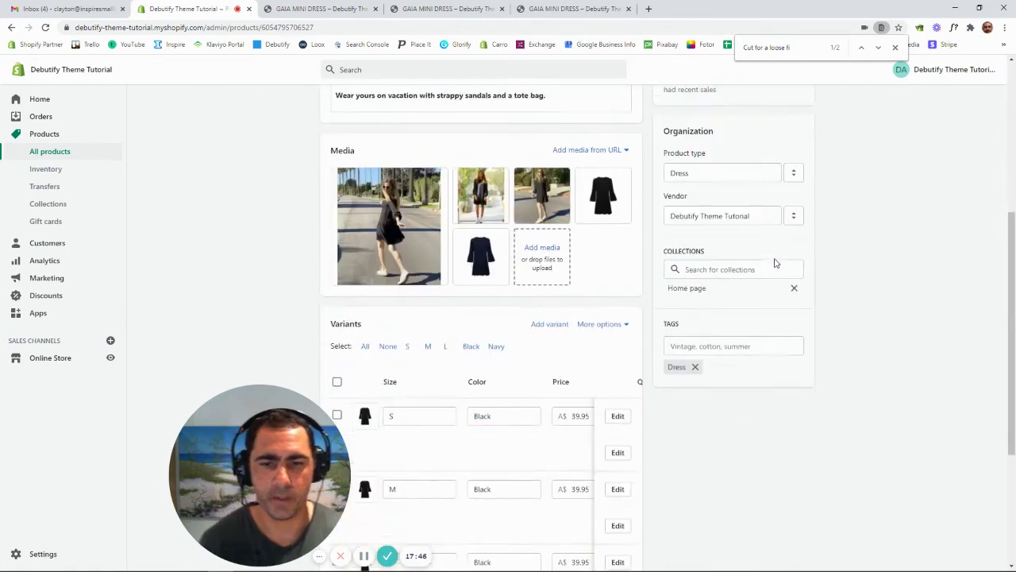
{"action": "left_click_drag", "start_coordinate": [271, 437], "coordinate": [109, 433]}
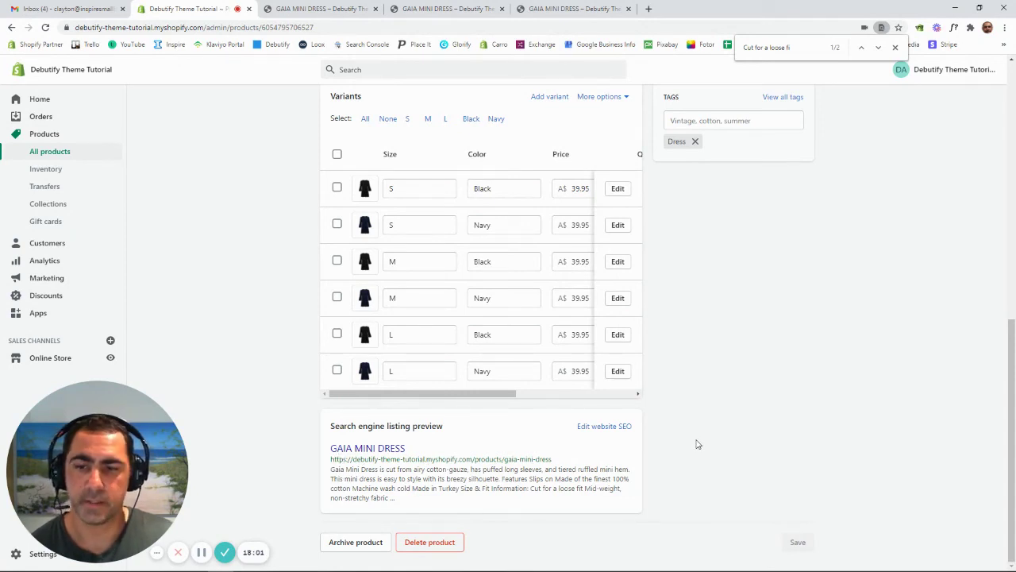
{"action": "scroll", "coordinate": [636, 492], "scroll_direction": "up", "scroll_amount": 1}
{"action": "scroll", "coordinate": [617, 454], "scroll_direction": "down", "scroll_amount": 1}
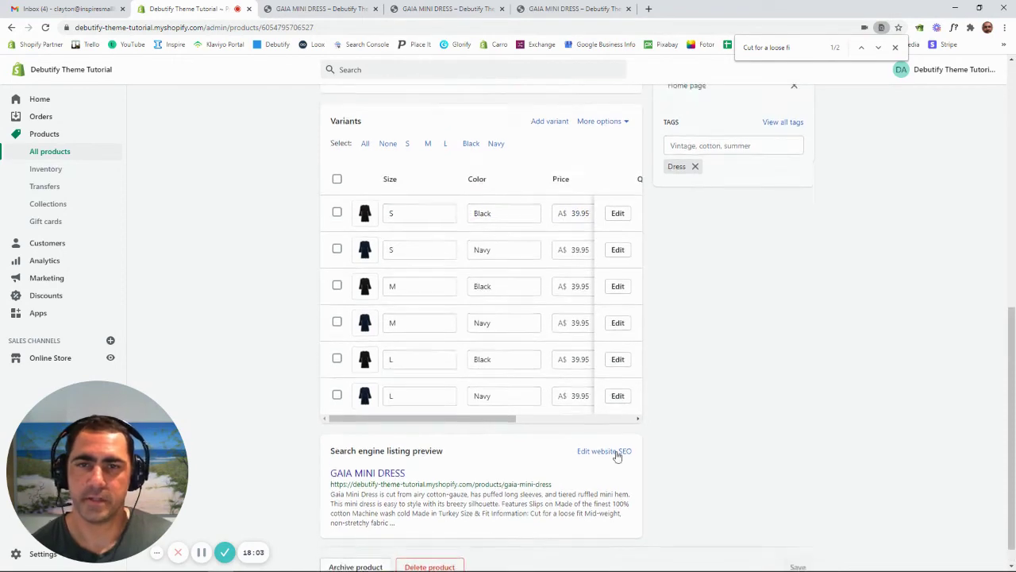
{"action": "scroll", "coordinate": [619, 450], "scroll_direction": "up", "scroll_amount": 10}
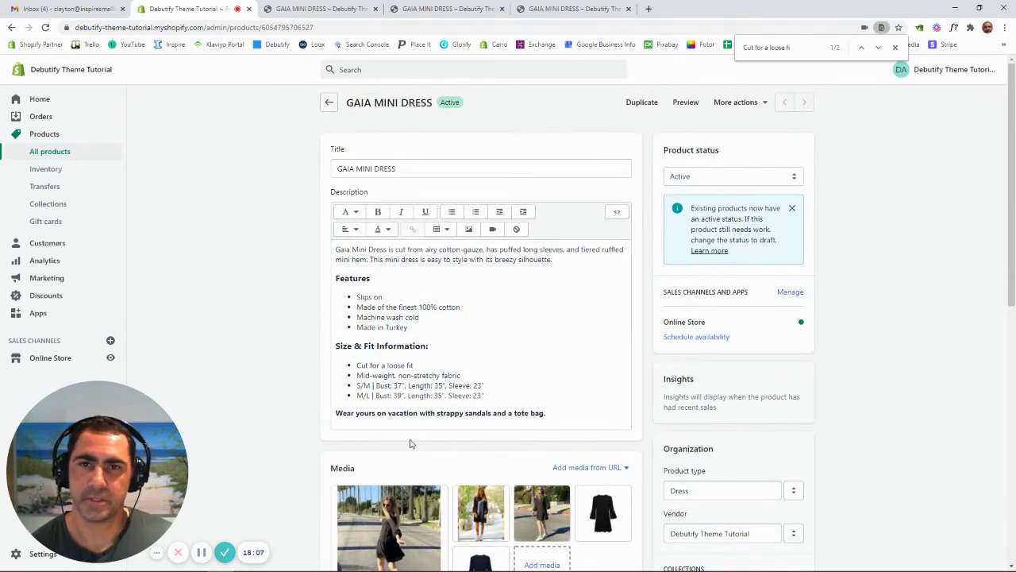
{"action": "scroll", "coordinate": [410, 442], "scroll_direction": "down", "scroll_amount": 8}
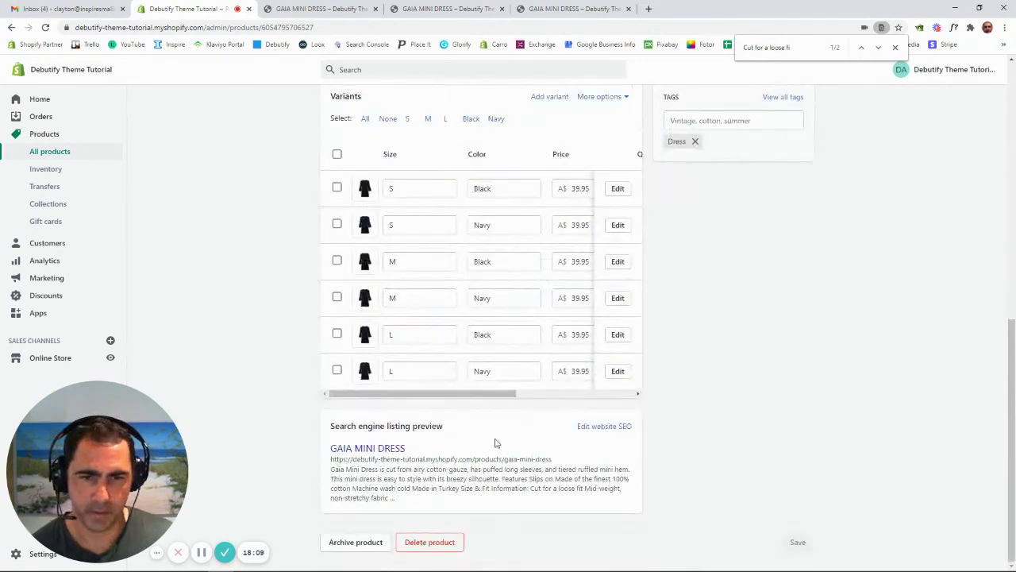
Step: Open the product's search engine listing for editing and look over its page title, description and URL handle
{"action": "left_click", "coordinate": [599, 427]}
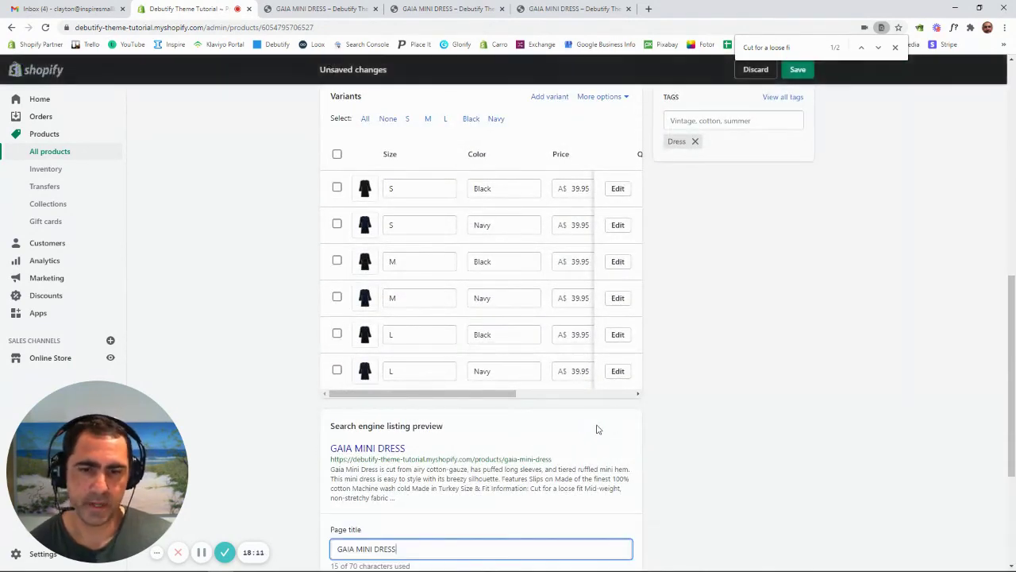
{"action": "left_click", "coordinate": [580, 426]}
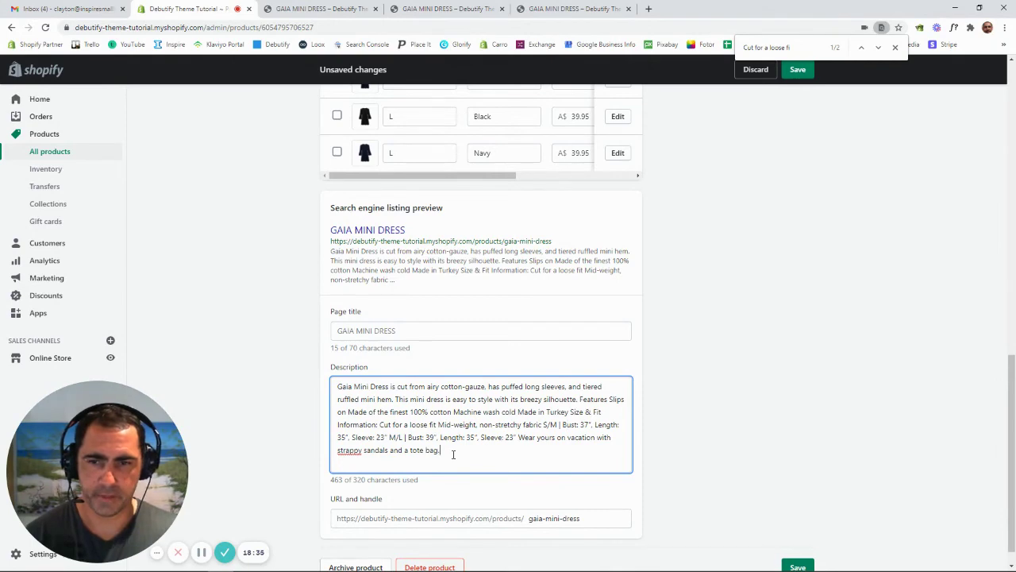
{"action": "scroll", "coordinate": [810, 323], "scroll_direction": "up", "scroll_amount": 15}
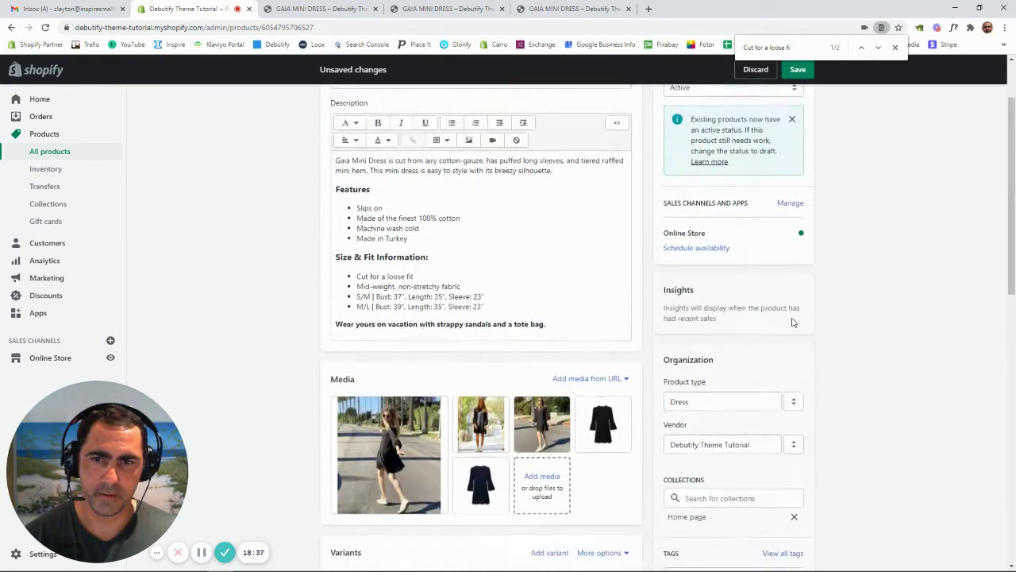
Step: Shorten the search engine listing description to its first two sentences, ending with "This mini dress is easy to style with its breezy silhouette."
{"action": "scroll", "coordinate": [735, 343], "scroll_direction": "down", "scroll_amount": 15}
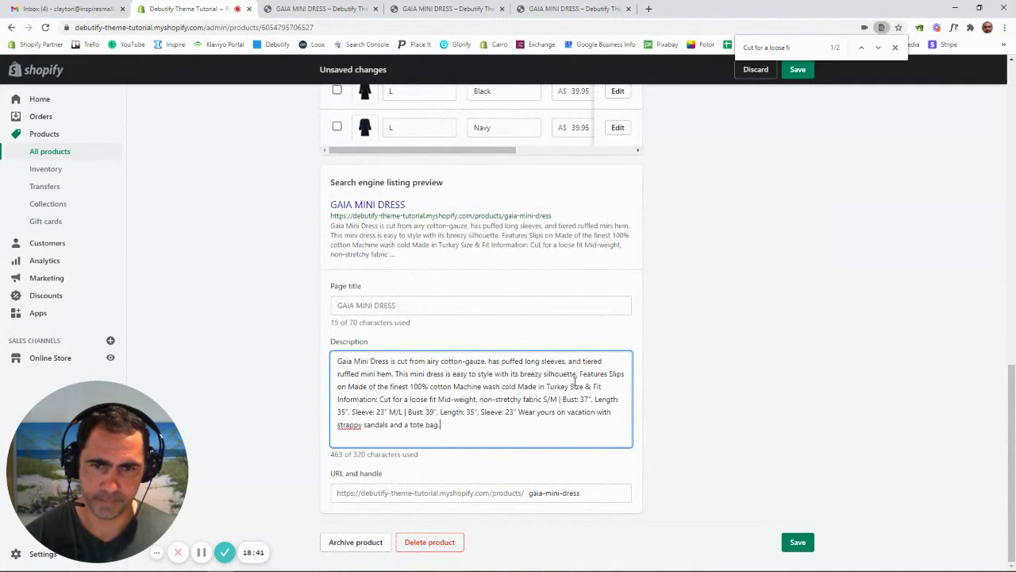
{"action": "left_click_drag", "start_coordinate": [455, 428], "coordinate": [580, 373]}
{"action": "key", "text": "BackSpace"}
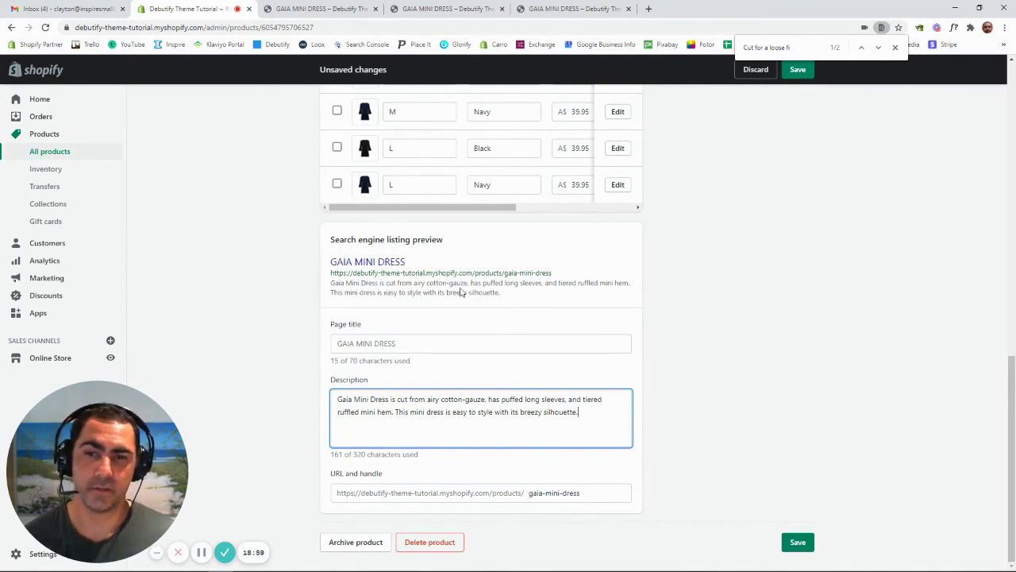
Step: Extend the listing's page title after "GAIA MINI DRESS" with " / ", the shop owner's first name in capitals and "AWESOME DRESS SHOP"
{"action": "left_click", "coordinate": [399, 343]}
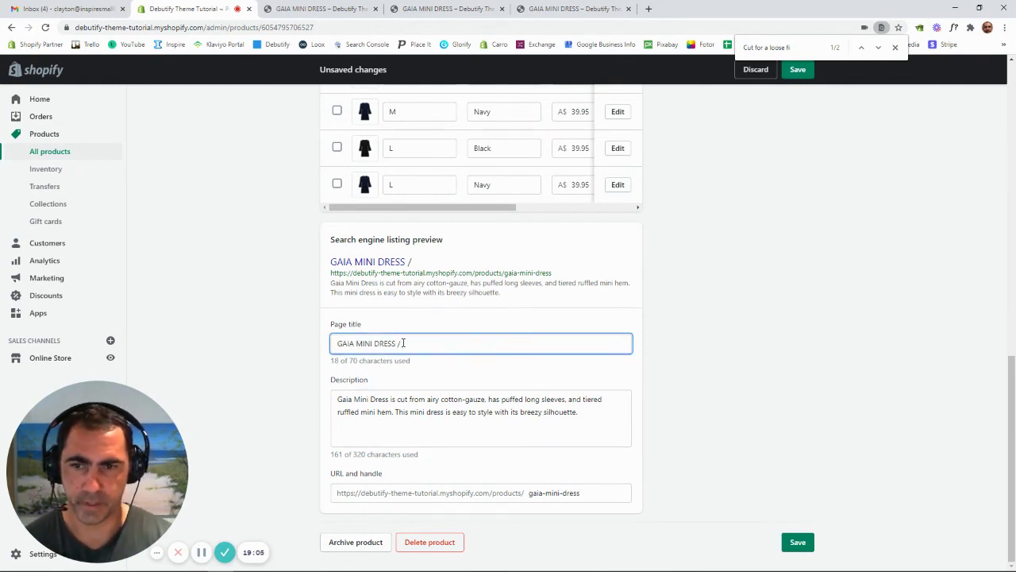
{"action": "type", "text": "/ Cl"}
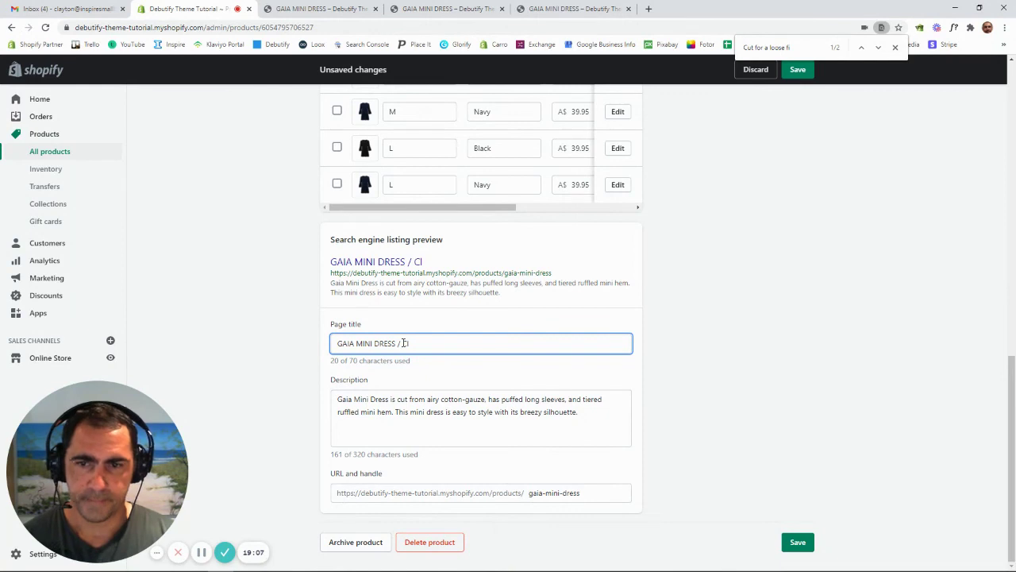
{"action": "type", "text": "ayton "}
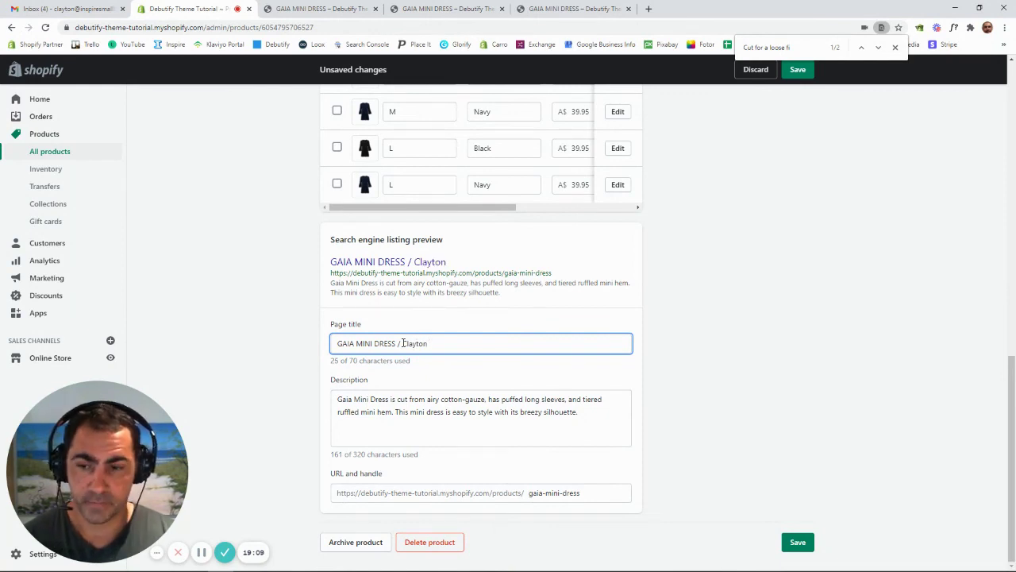
{"action": "type", "text": "s"}
{"action": "key", "text": "BackSpace"}
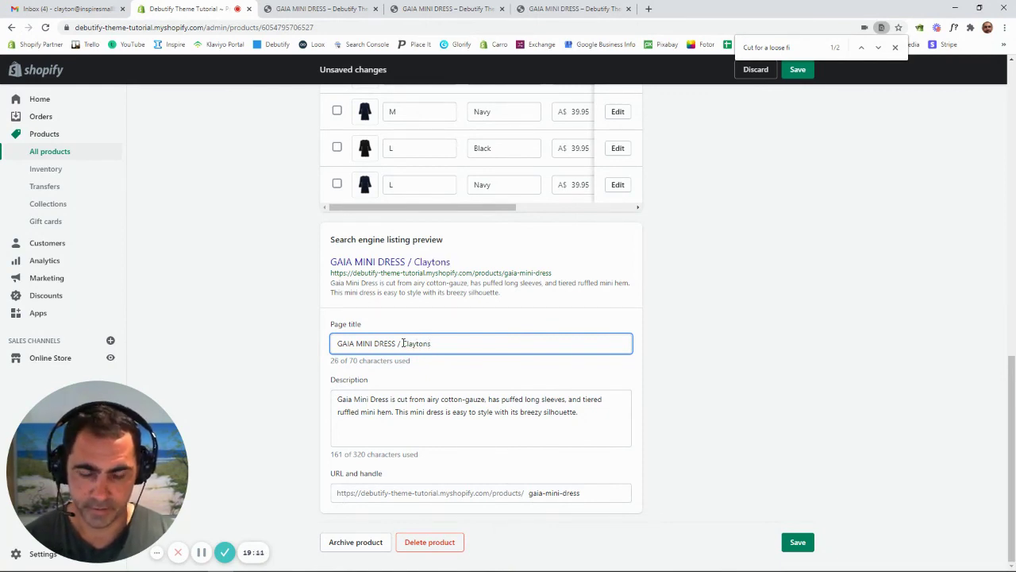
{"action": "key", "text": "BackSpace"}
{"action": "key", "text": "BackSpace"}
{"action": "key", "text": "BackSpace"}
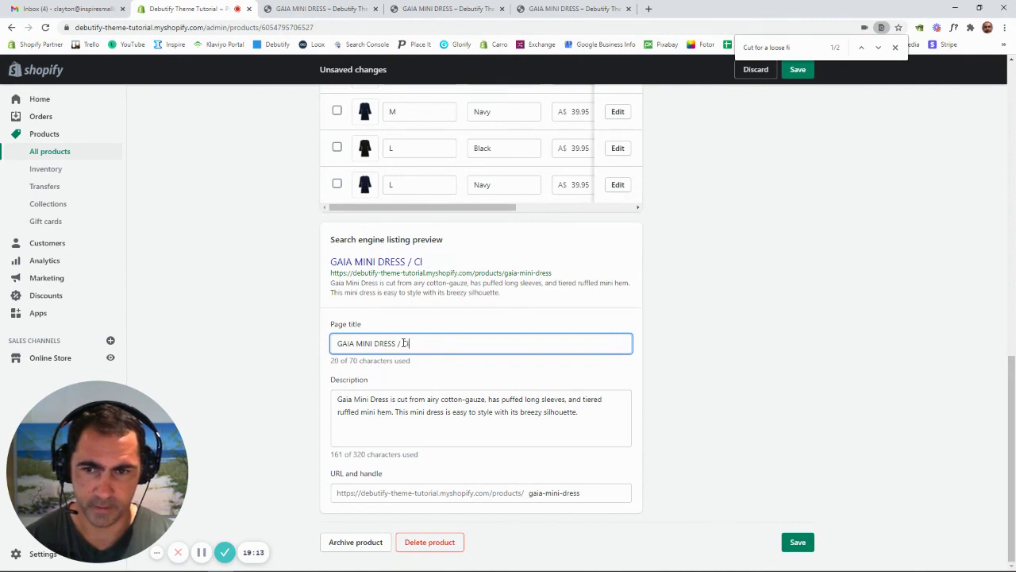
{"action": "type", "text": "LAYTO"}
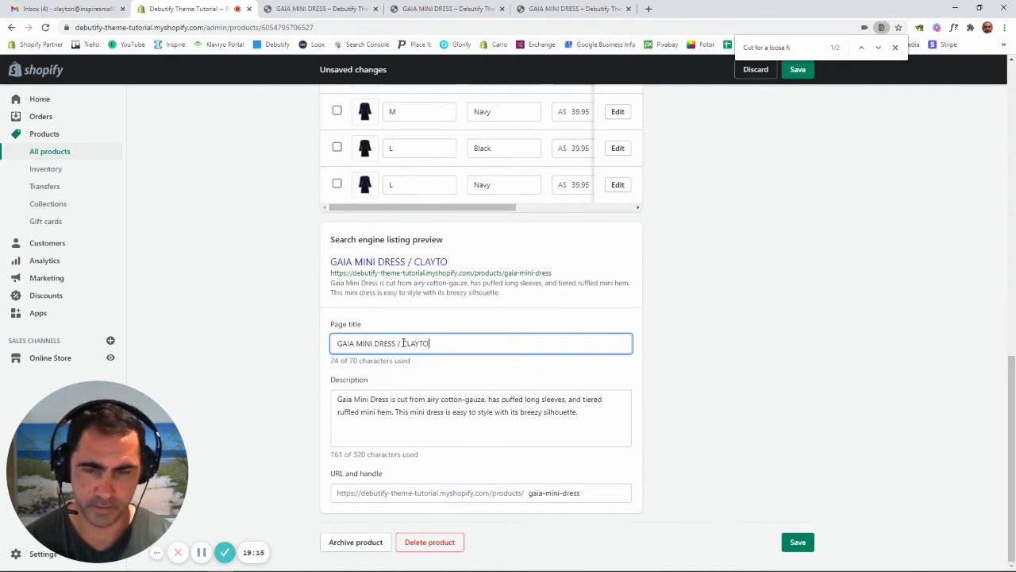
{"action": "type", "text": "N AWES"}
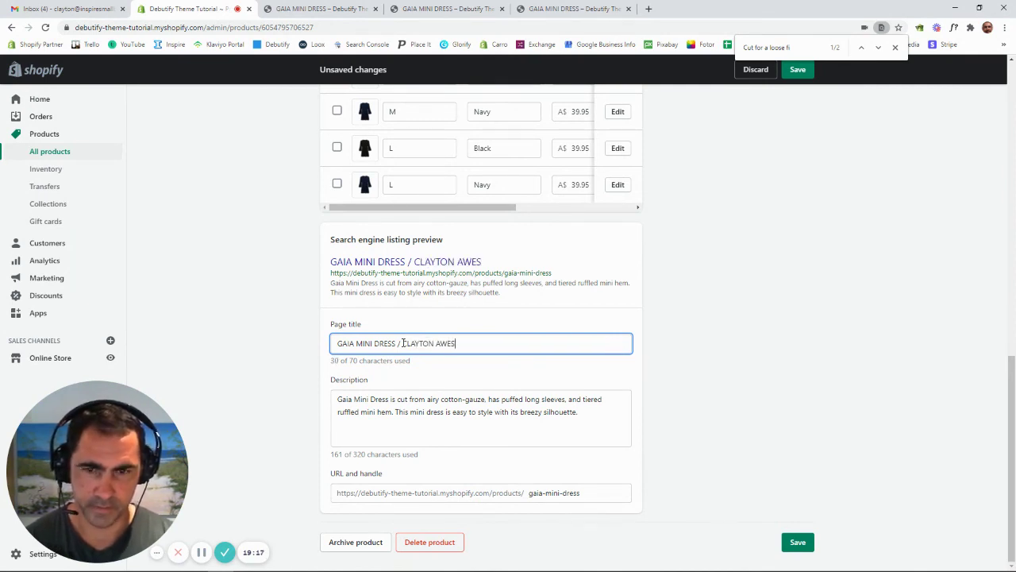
{"action": "type", "text": "OME DRES"}
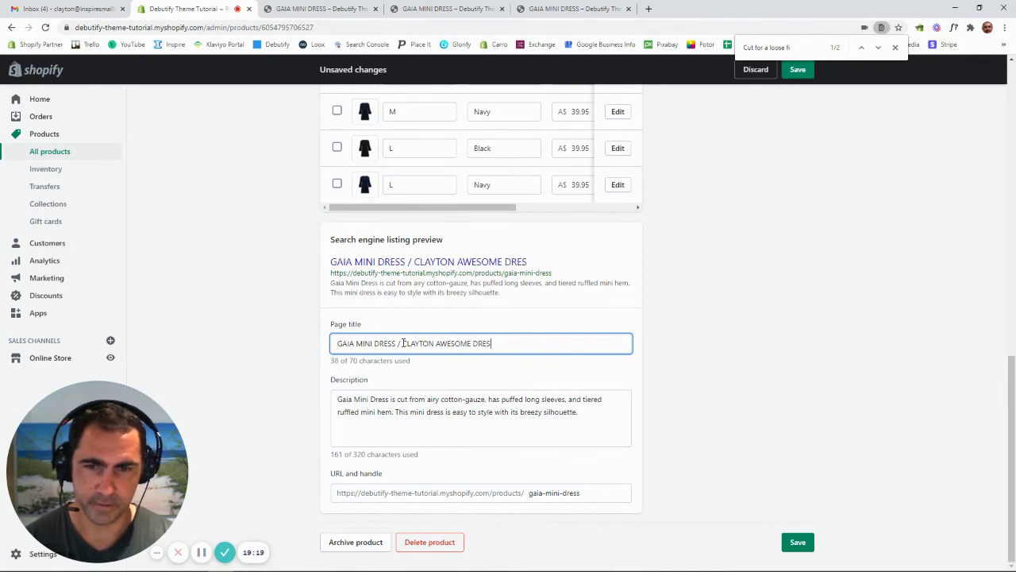
{"action": "type", "text": "S SHOP"}
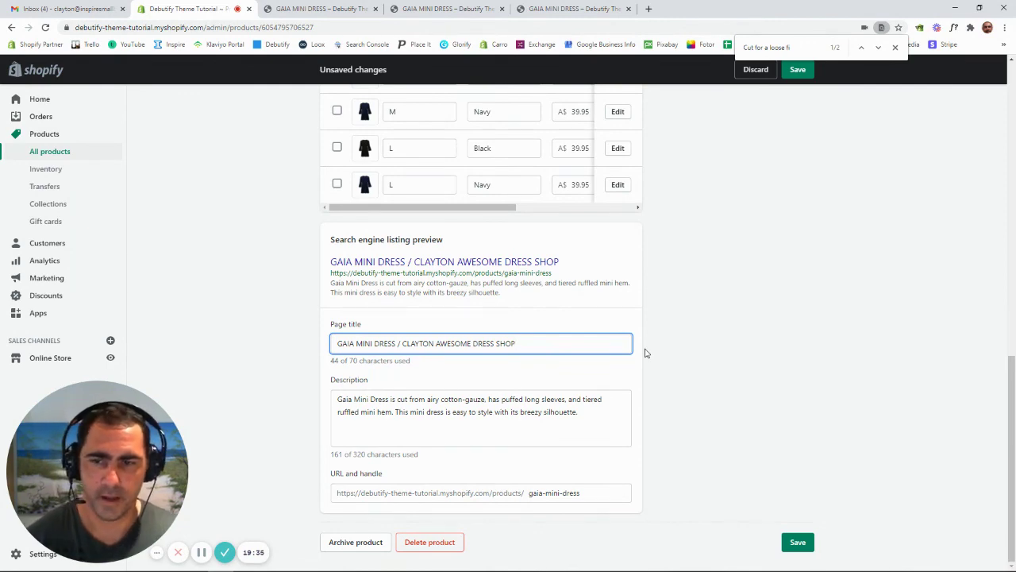
Step: Save the GAIA MINI DRESS product with its edited search engine listing
{"action": "scroll", "coordinate": [644, 353], "scroll_direction": "up", "scroll_amount": 10}
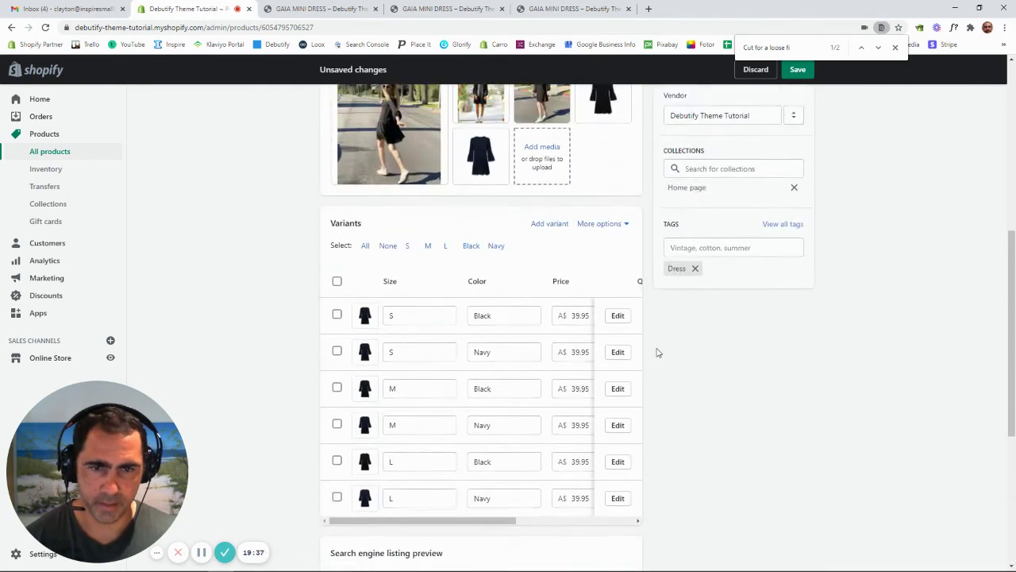
{"action": "scroll", "coordinate": [656, 353], "scroll_direction": "up", "scroll_amount": 2}
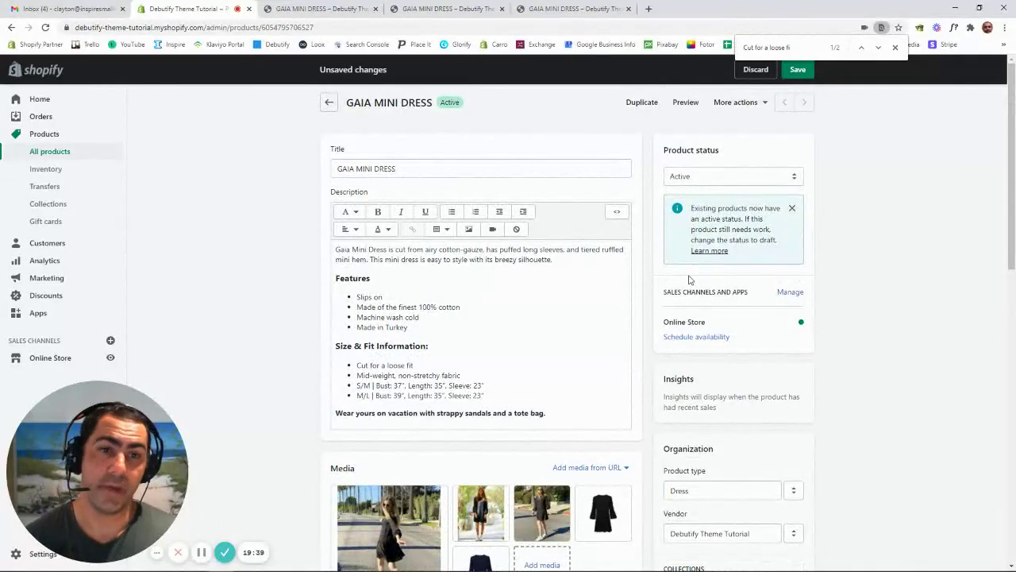
{"action": "left_click", "coordinate": [798, 71]}
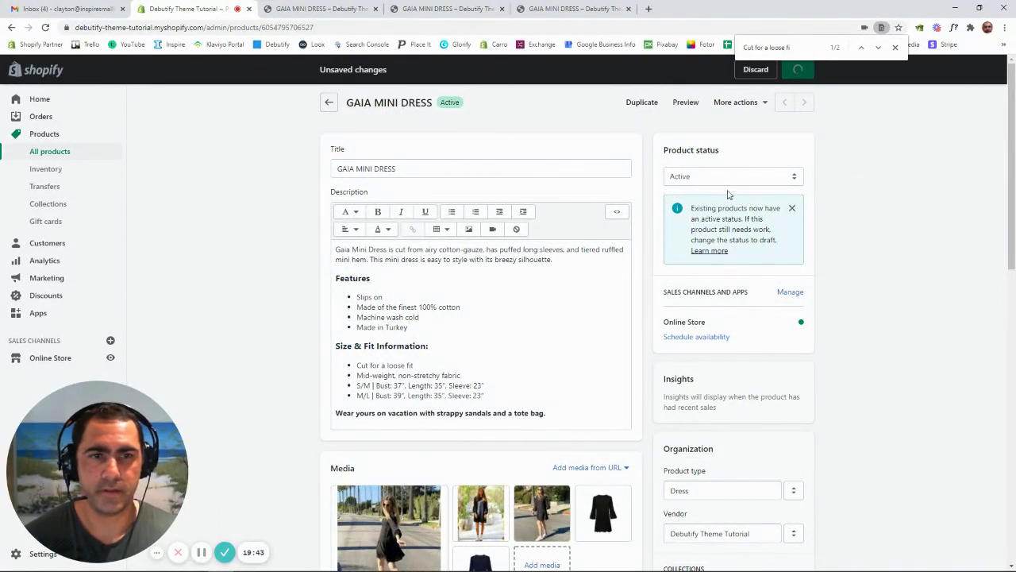
Step: Preview the GAIA MINI DRESS product on the storefront and look over its images, description and page layout
{"action": "left_click", "coordinate": [686, 104]}
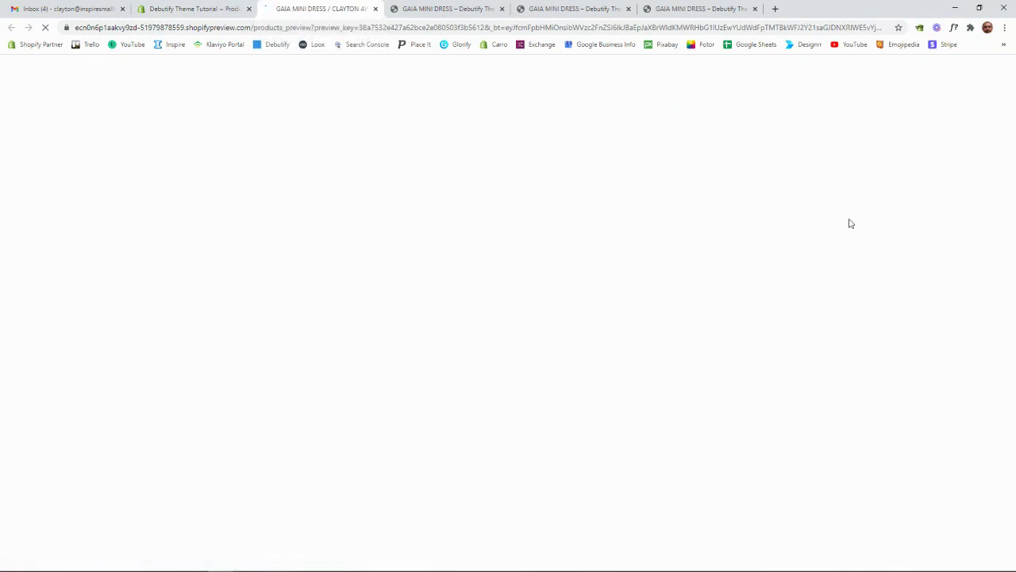
{"action": "scroll", "coordinate": [817, 222], "scroll_direction": "down", "scroll_amount": 5}
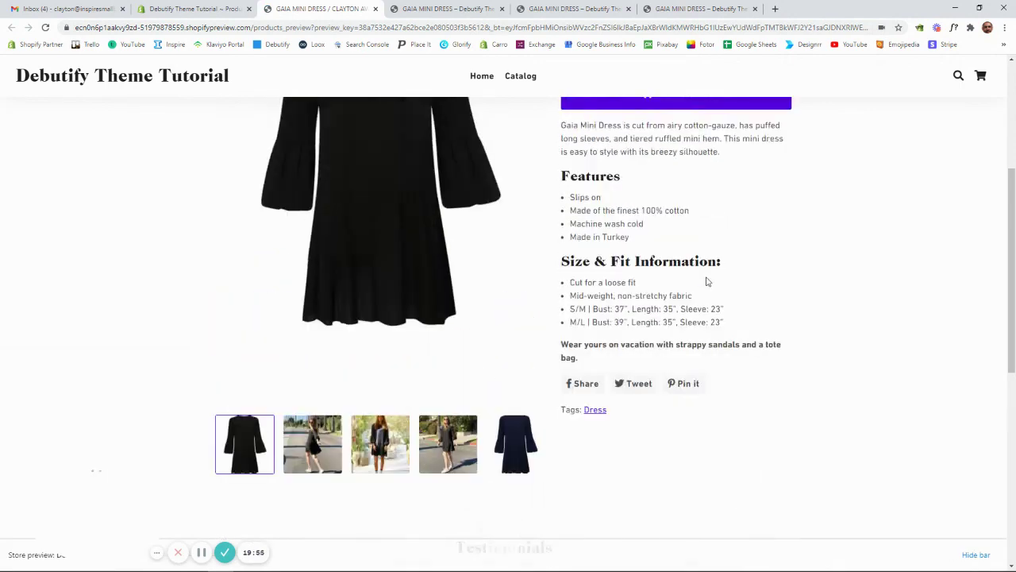
{"action": "scroll", "coordinate": [706, 281], "scroll_direction": "down", "scroll_amount": 5}
{"action": "scroll", "coordinate": [867, 300], "scroll_direction": "up", "scroll_amount": 10}
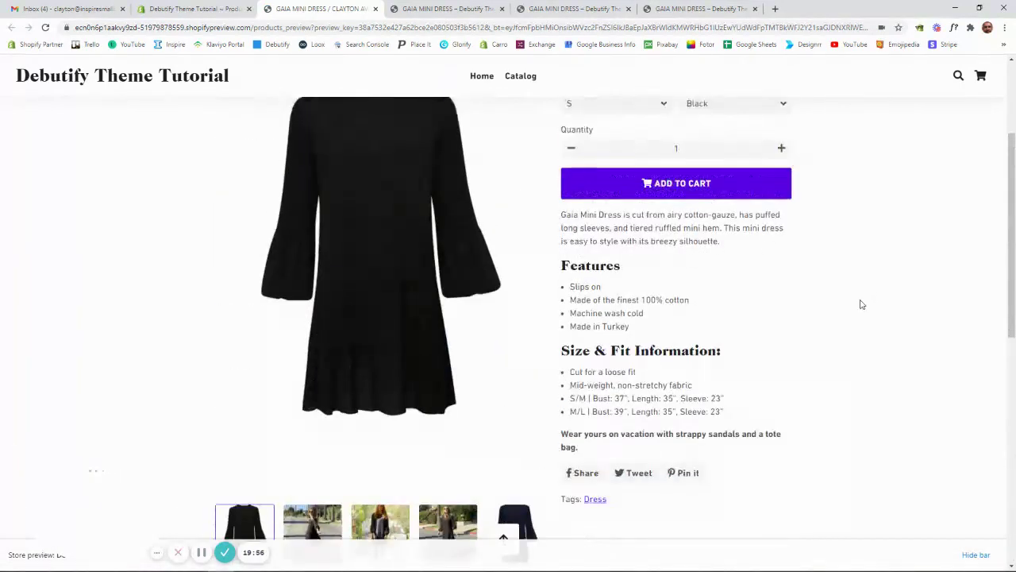